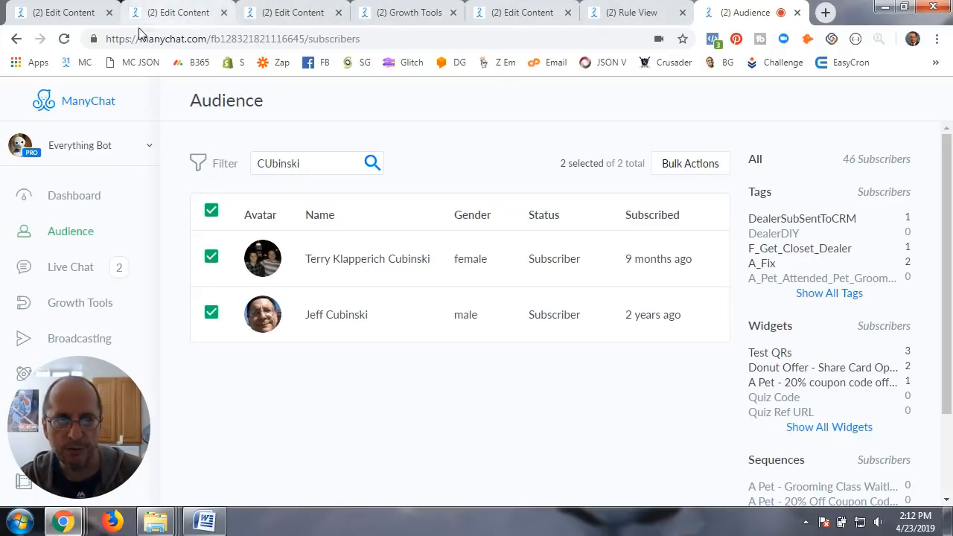
# Step: Compare the share cards in the S - share card with referral flow and its test version
pyautogui.click(72, 15)
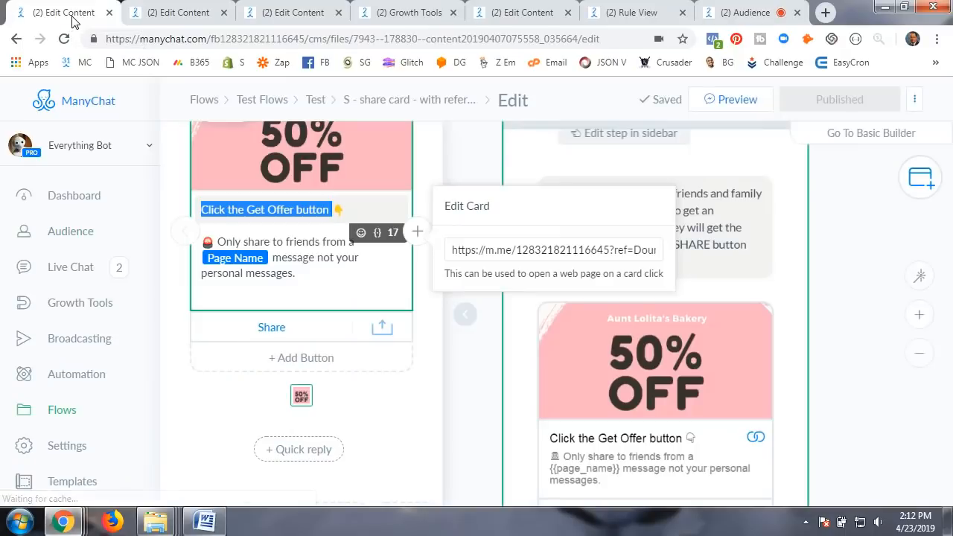
pyautogui.click(292, 13)
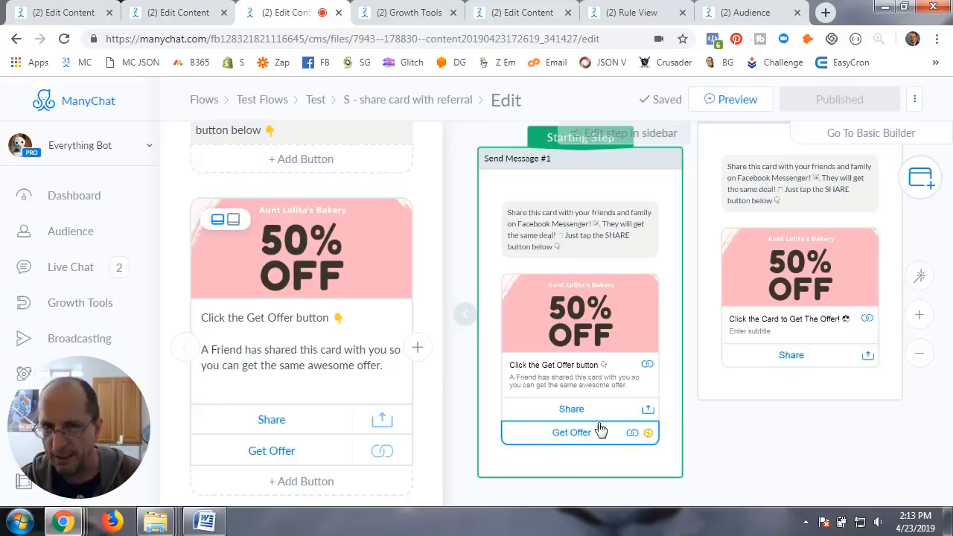
pyautogui.click(100, 19)
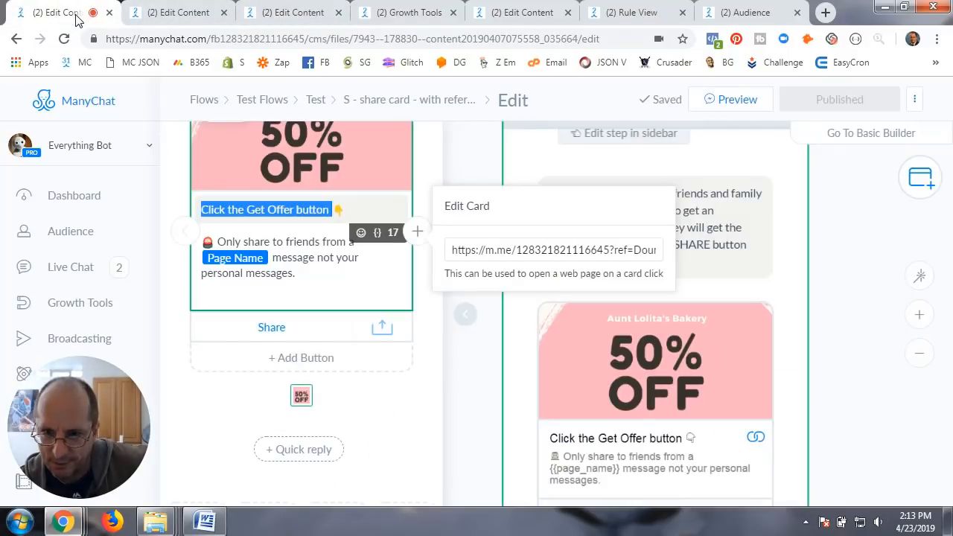
# Step: Open the S - share card flow from the Test folder for editing
pyautogui.click(546, 17)
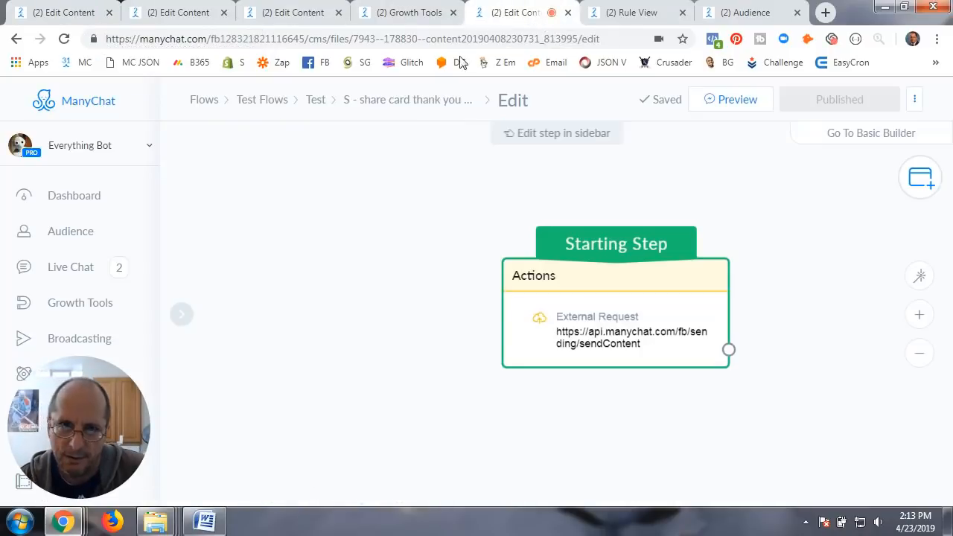
pyautogui.click(315, 104)
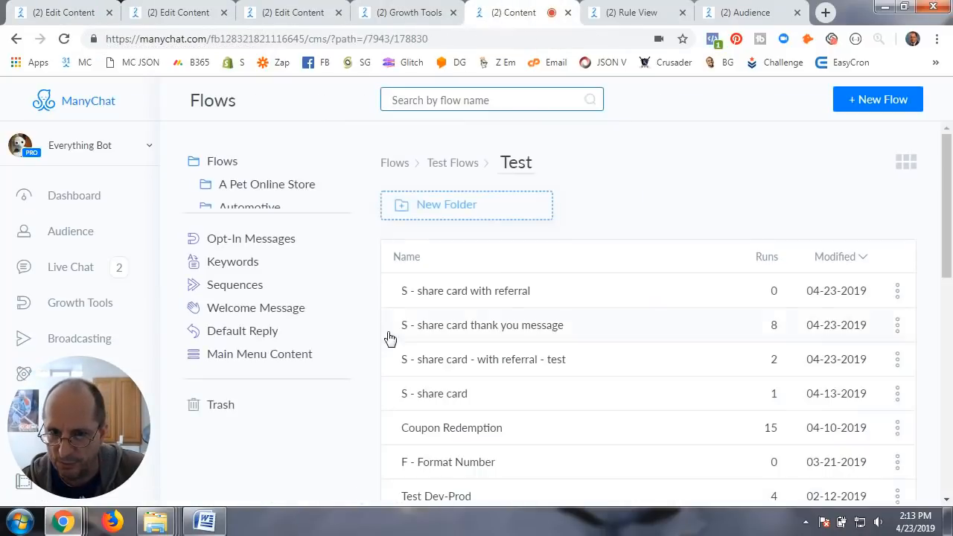
pyautogui.click(448, 397)
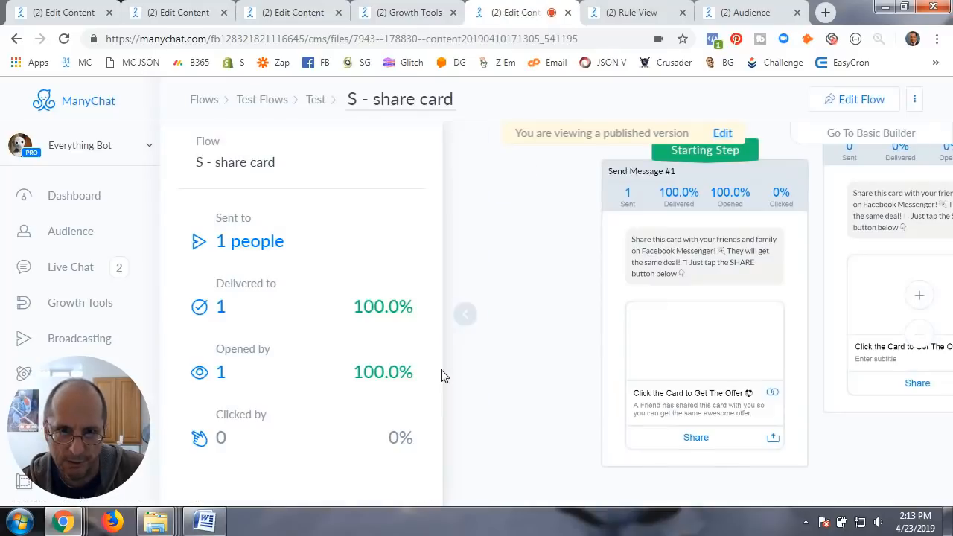
pyautogui.click(853, 100)
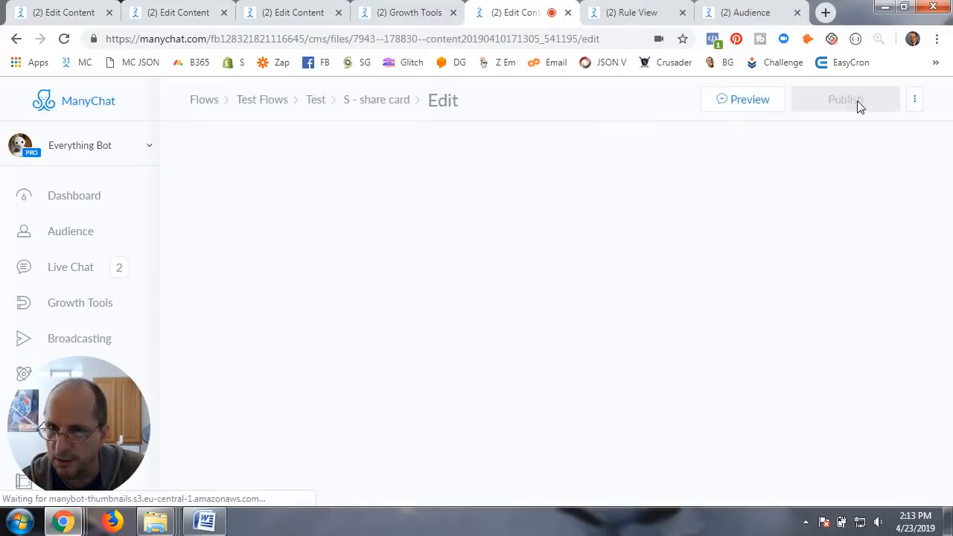
pyautogui.scroll(2, 677, 290)
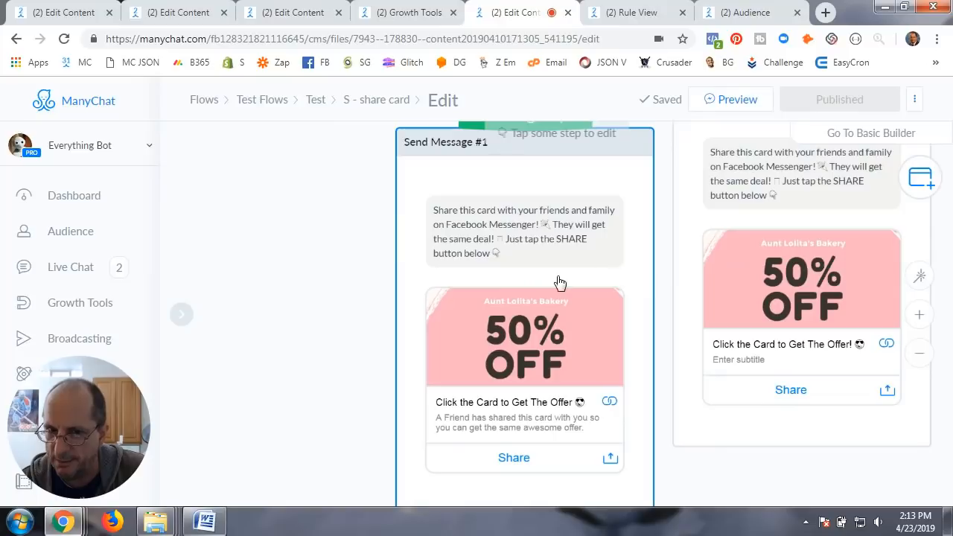
# Step: Examine the message text, the 50% OFF share card and the card's link URL in Send Message #1
pyautogui.click(523, 283)
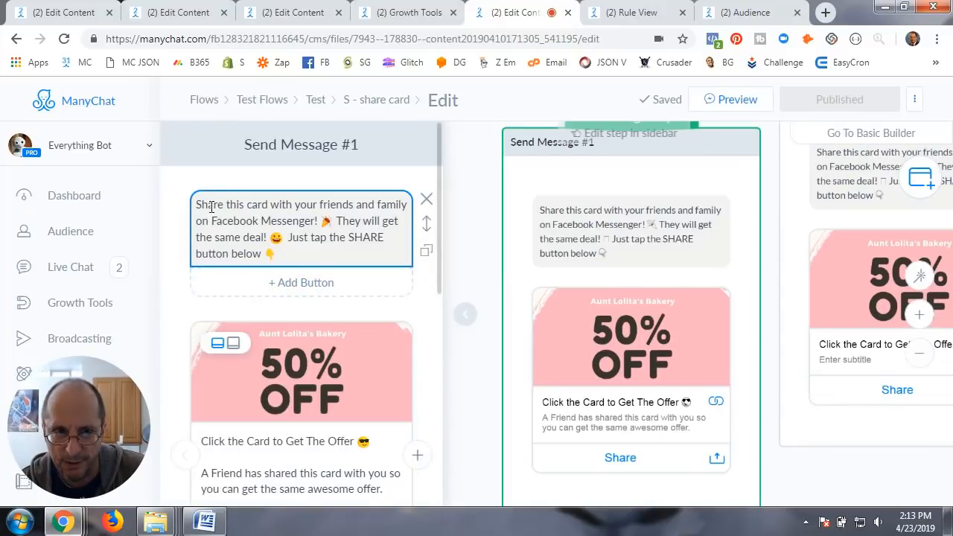
pyautogui.scroll(-2, 313, 298)
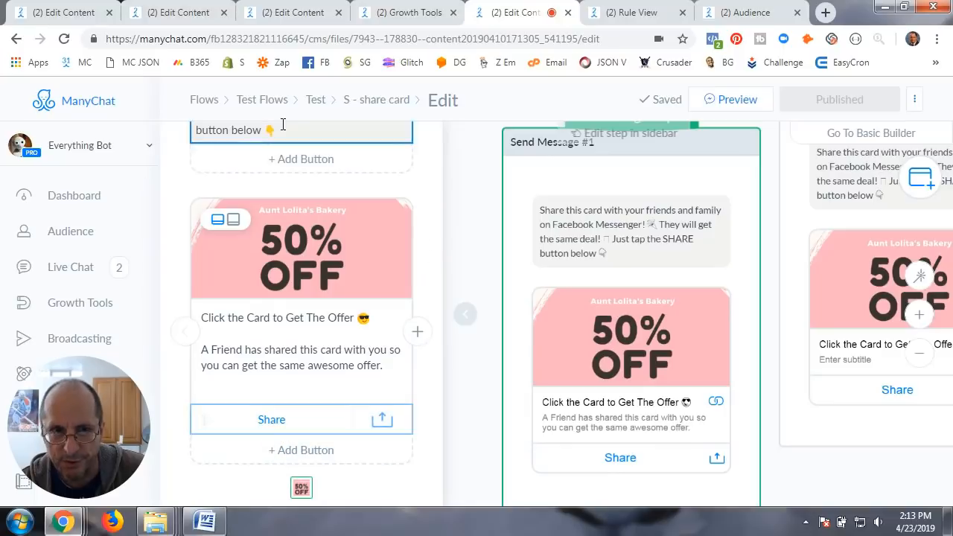
pyautogui.scroll(2, 283, 125)
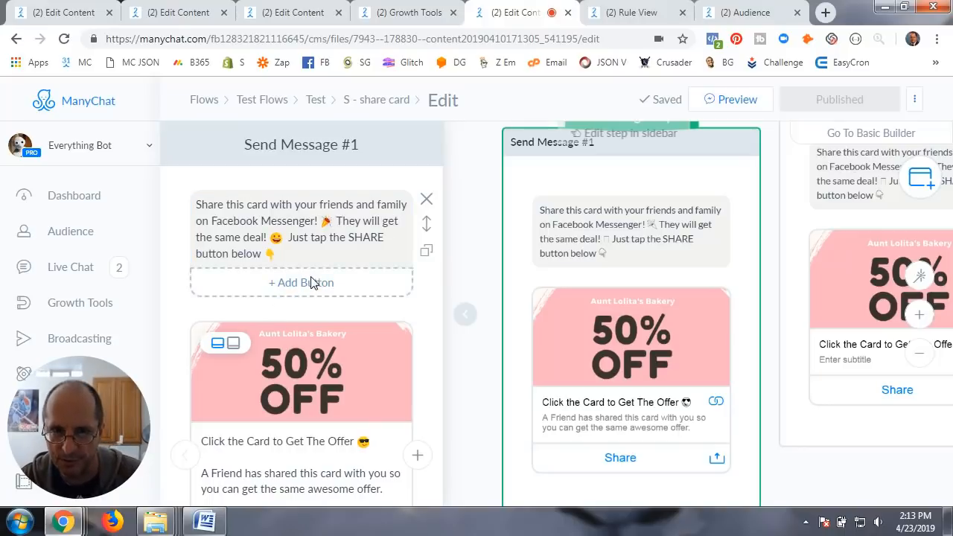
pyautogui.scroll(-2, 335, 386)
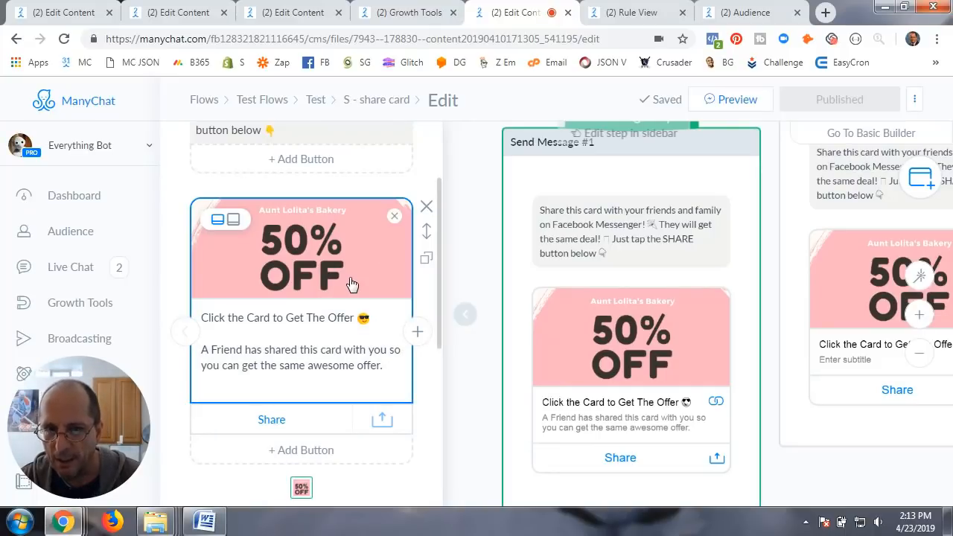
pyautogui.click(341, 313)
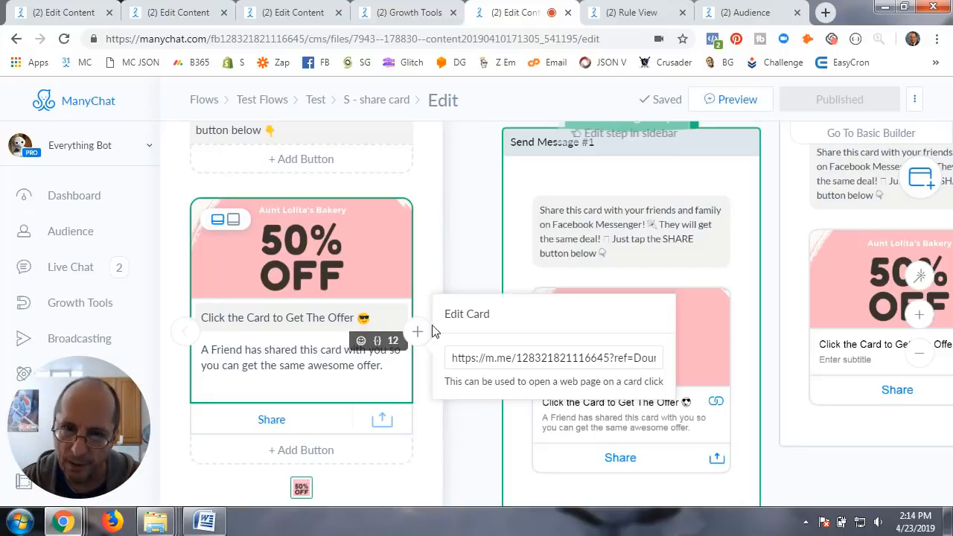
pyautogui.click(467, 266)
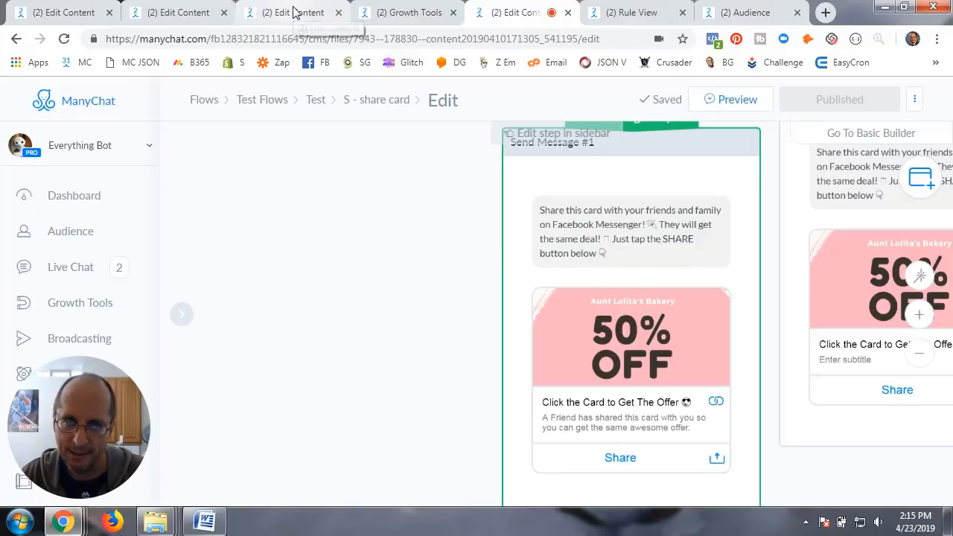
# Step: Review the message text and the card's Share and Get Offer buttons in the S - share card with referral flow
pyautogui.click(317, 9)
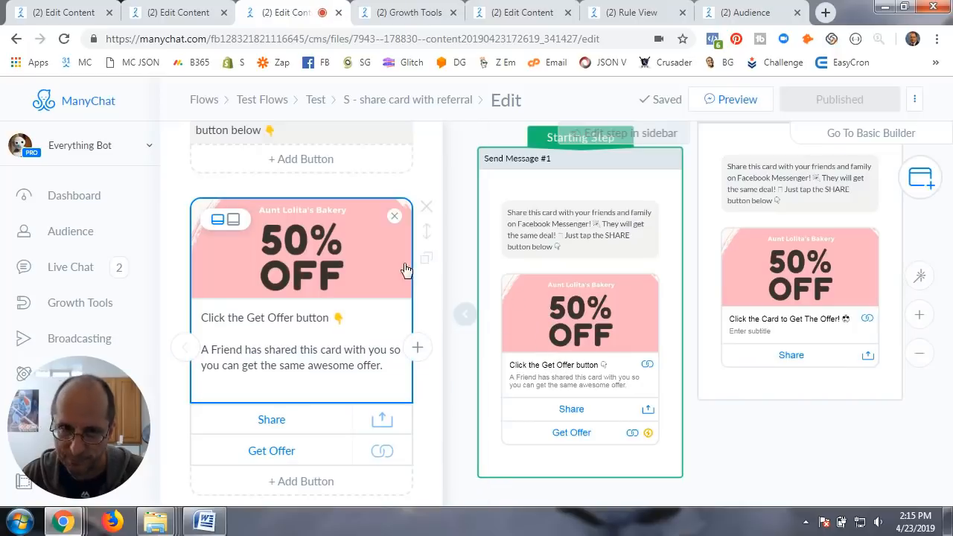
pyautogui.scroll(2, 364, 276)
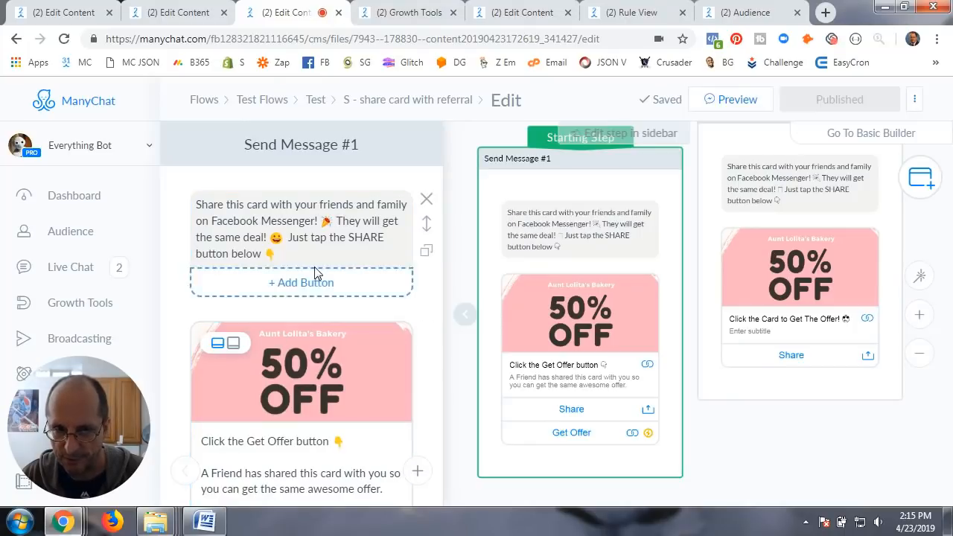
pyautogui.scroll(-2, 338, 405)
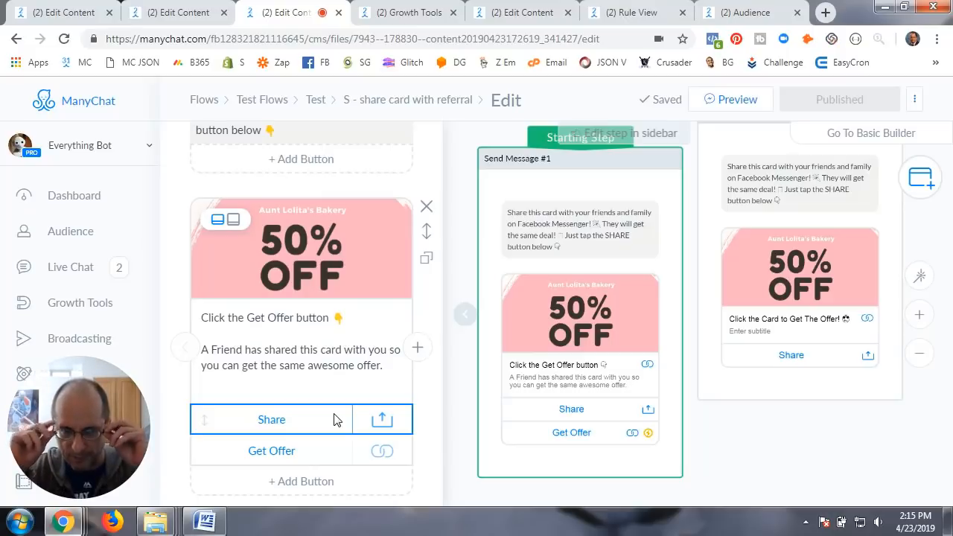
# Step: Examine the Coupon Redemption flow's starting condition on the Got Donut Offer tag and its Yes and No branches
pyautogui.click(180, 17)
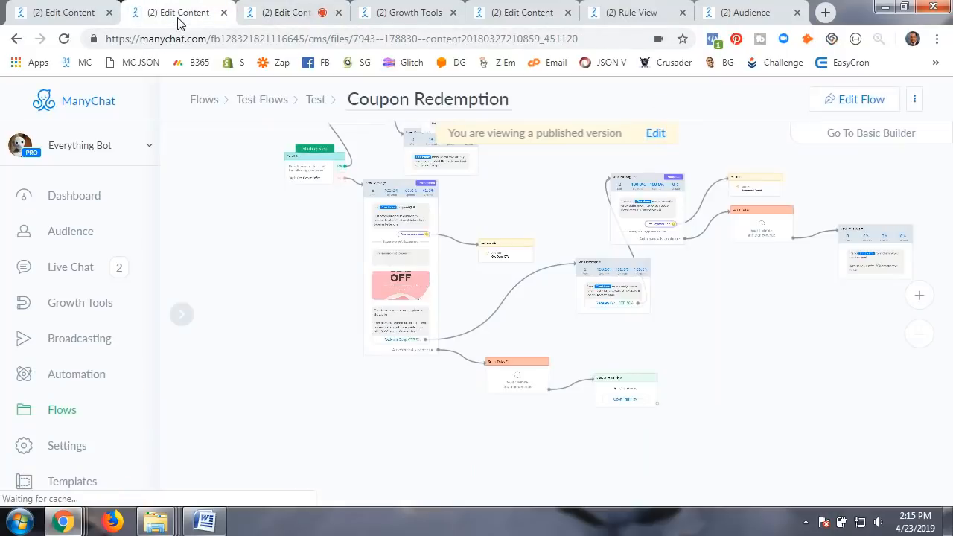
pyautogui.scroll(-3, 834, 363)
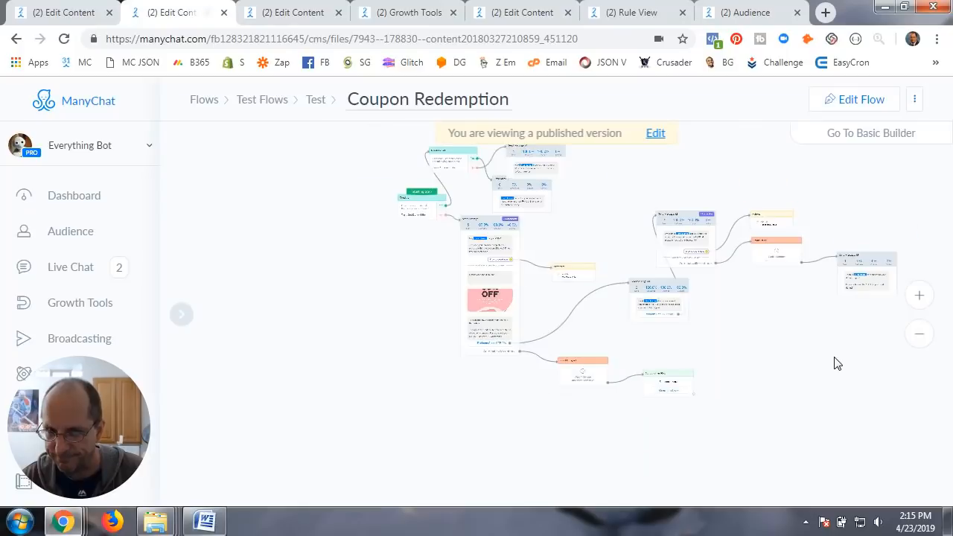
pyautogui.scroll(2, 836, 363)
pyautogui.scroll(-1, 836, 363)
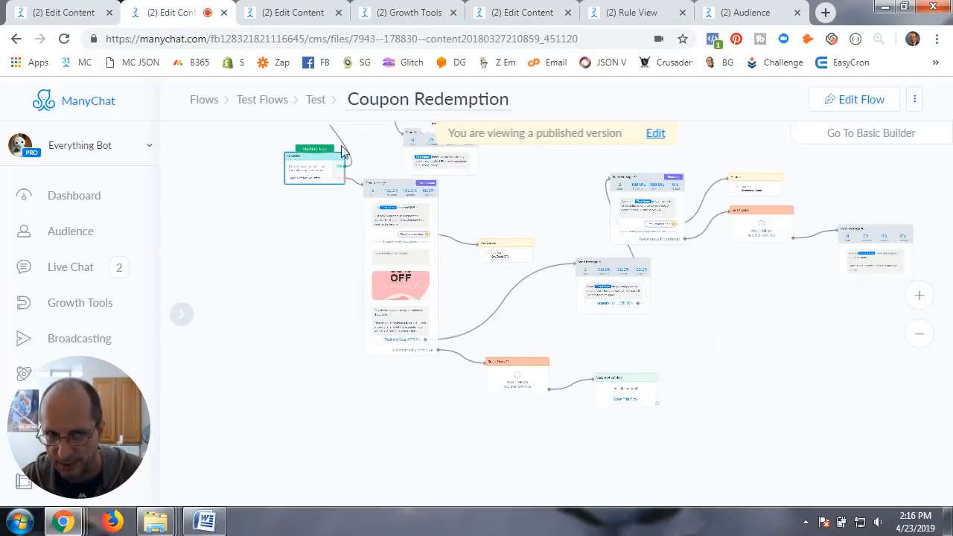
pyautogui.moveTo(288, 267); pyautogui.dragTo(302, 364)
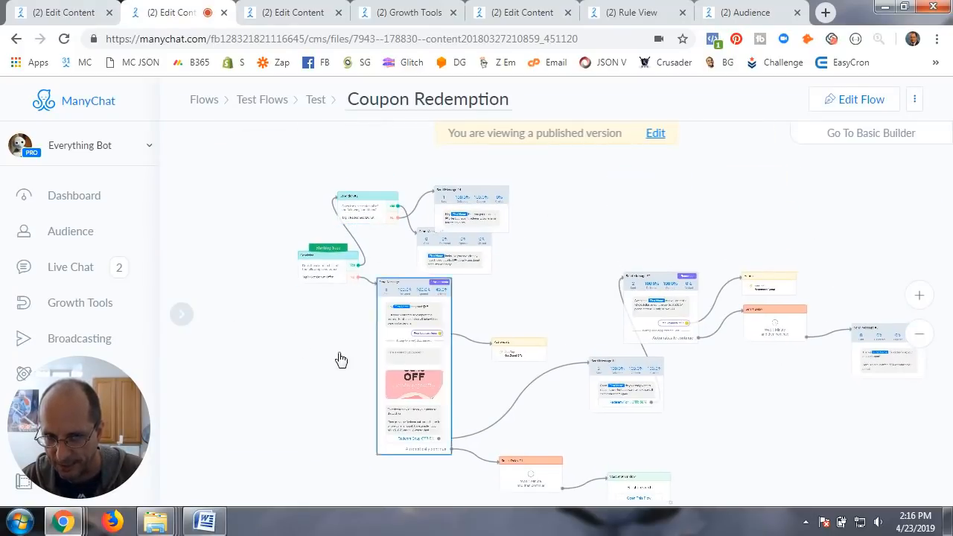
pyautogui.scroll(1, 256, 391)
pyautogui.scroll(3, 255, 398)
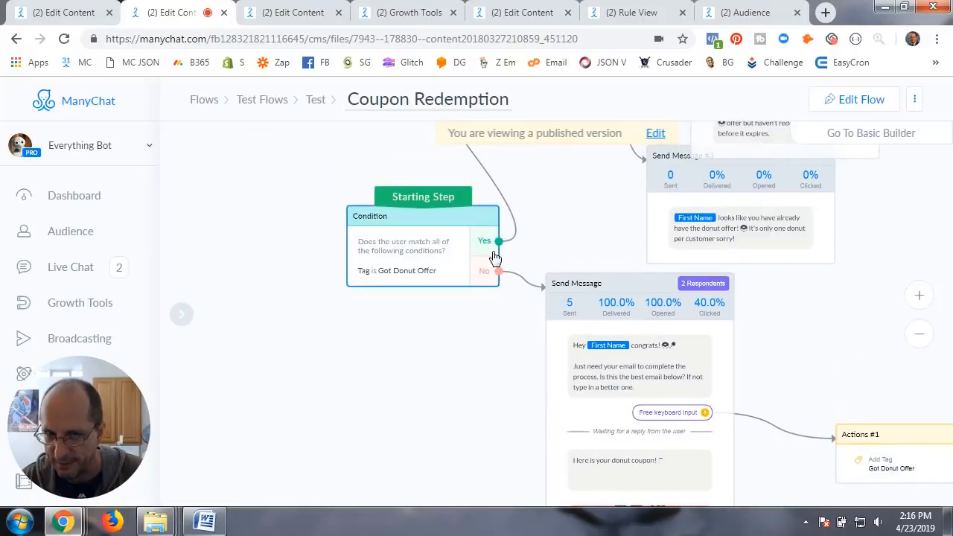
pyautogui.scroll(-1, 385, 460)
pyautogui.scroll(-1, 385, 459)
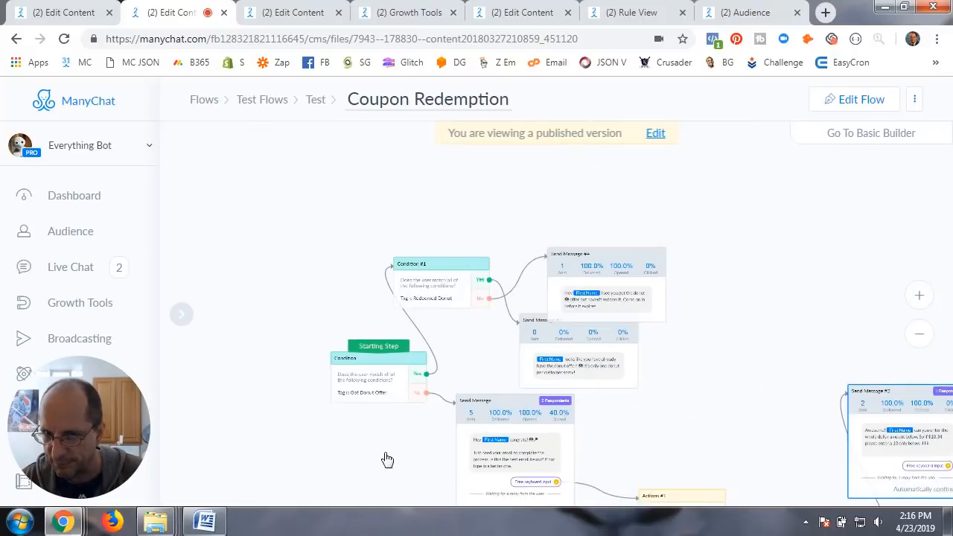
# Step: Trace the Coupon Redemption flow from the coupon message through Smart Delay #1 to the Start another Flow step
pyautogui.moveTo(697, 403); pyautogui.dragTo(709, 314)
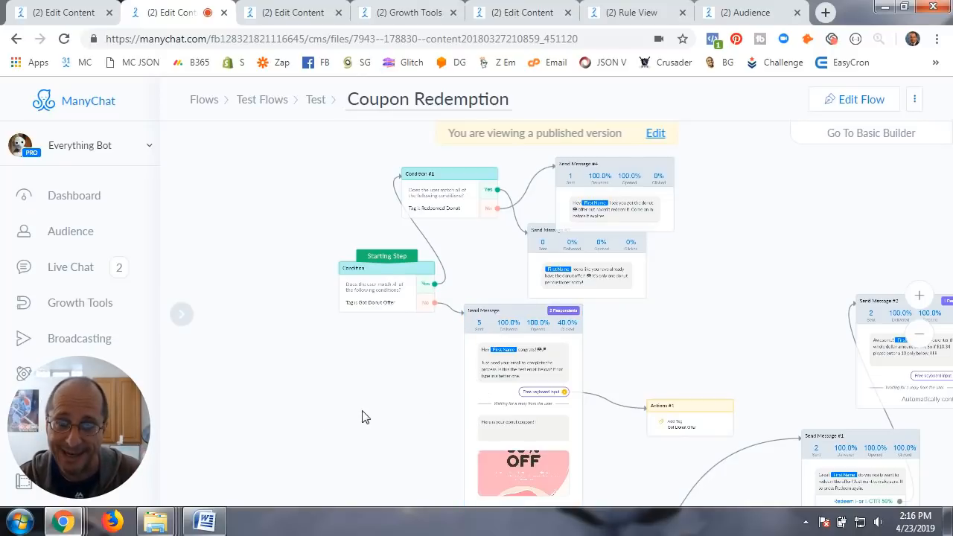
pyautogui.moveTo(380, 401); pyautogui.dragTo(282, 280)
pyautogui.moveTo(655, 427); pyautogui.dragTo(549, 260)
pyautogui.scroll(3, 570, 438)
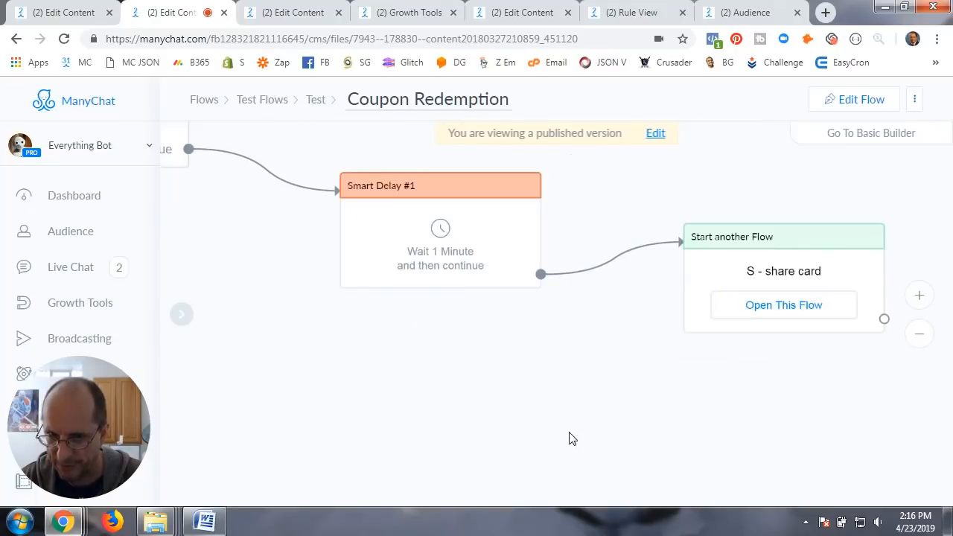
pyautogui.moveTo(433, 355); pyautogui.dragTo(671, 449)
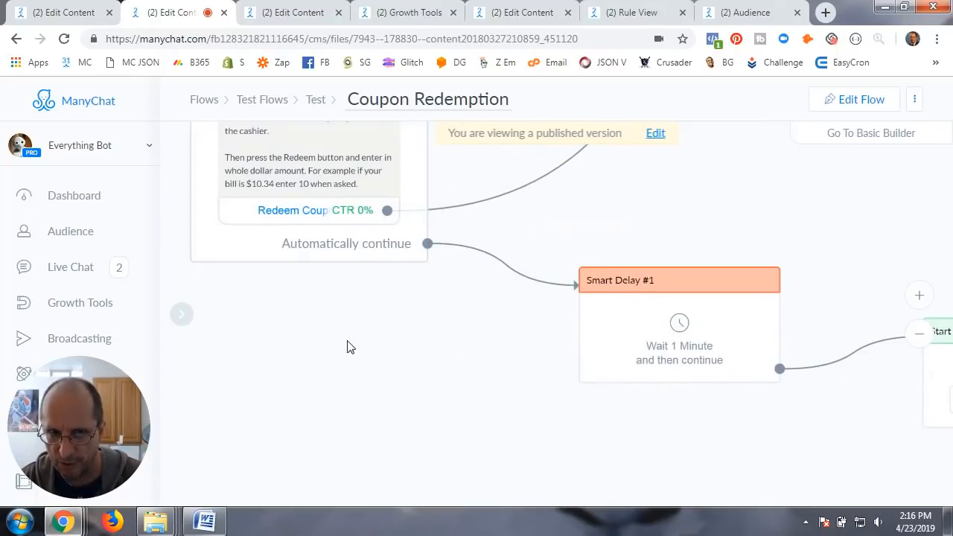
pyautogui.moveTo(349, 345); pyautogui.dragTo(382, 490)
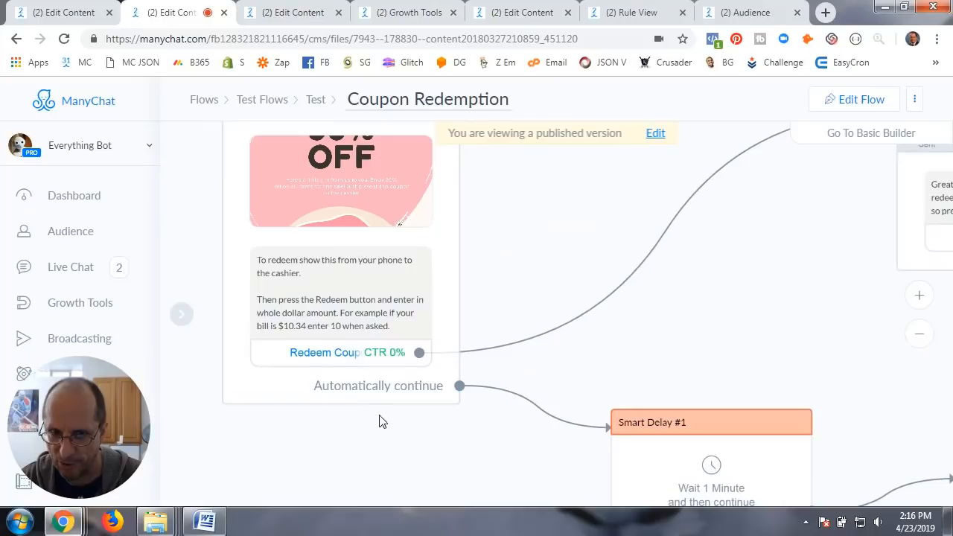
pyautogui.moveTo(472, 458); pyautogui.dragTo(325, 348)
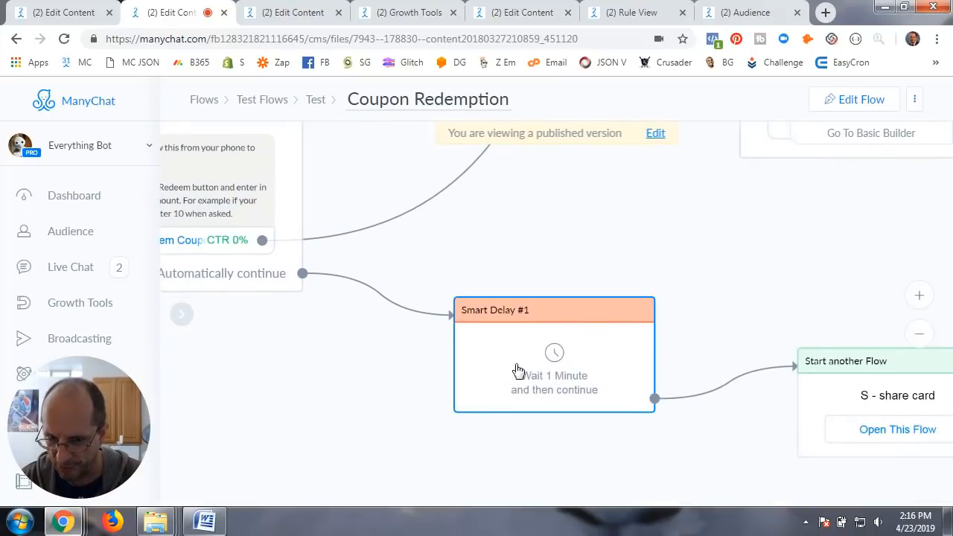
pyautogui.moveTo(634, 447); pyautogui.dragTo(566, 381)
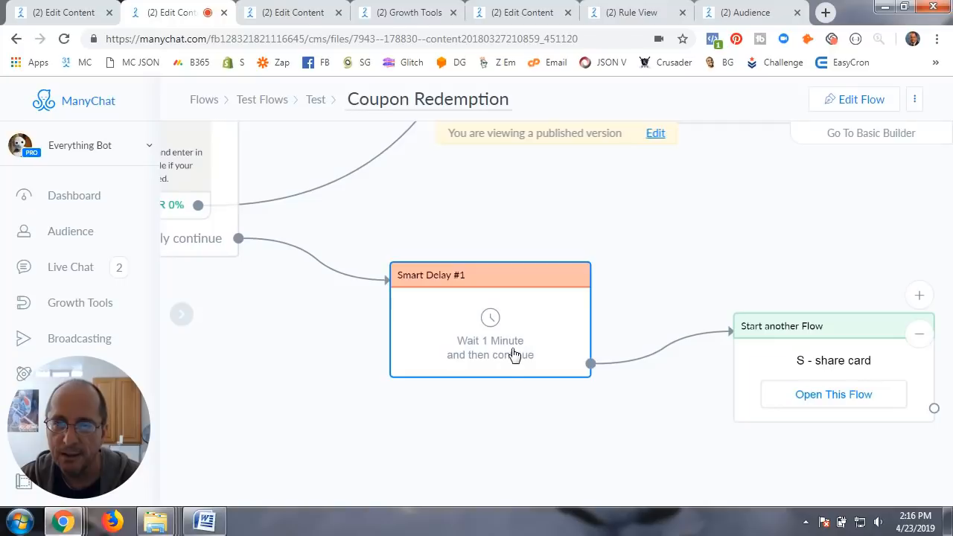
pyautogui.moveTo(559, 432); pyautogui.dragTo(462, 405)
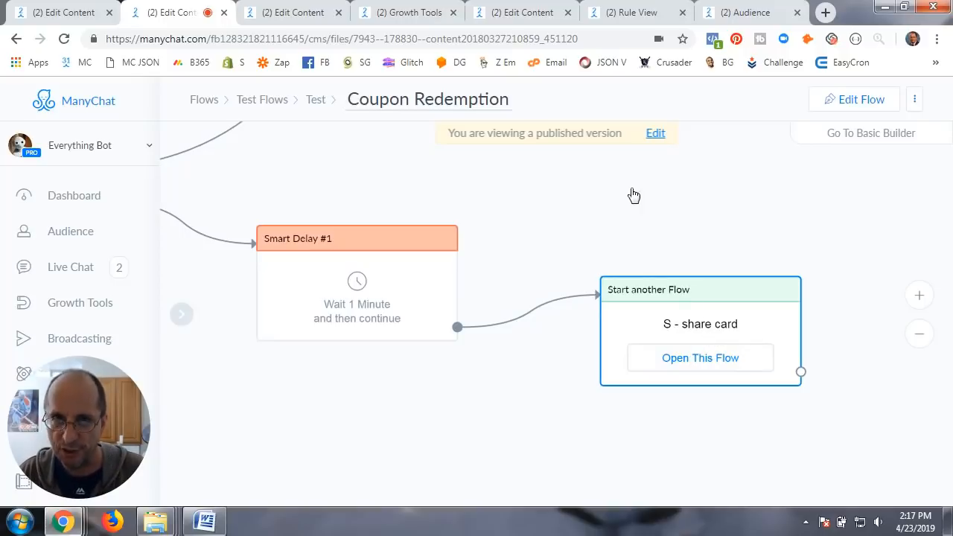
# Step: Check the share card flows and the Donut Offer widget setup, and open Coupon Redemption's Start another Flow step
pyautogui.click(526, 16)
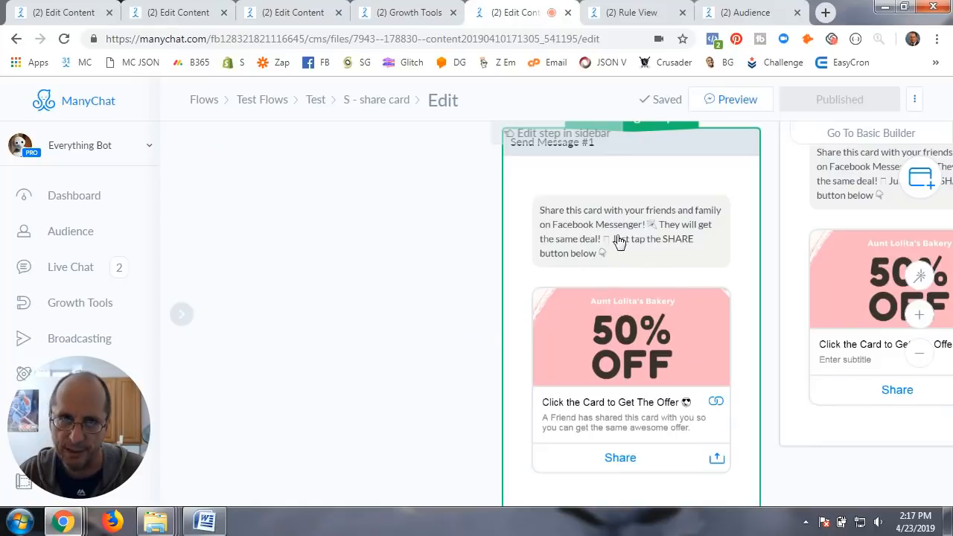
pyautogui.click(339, 22)
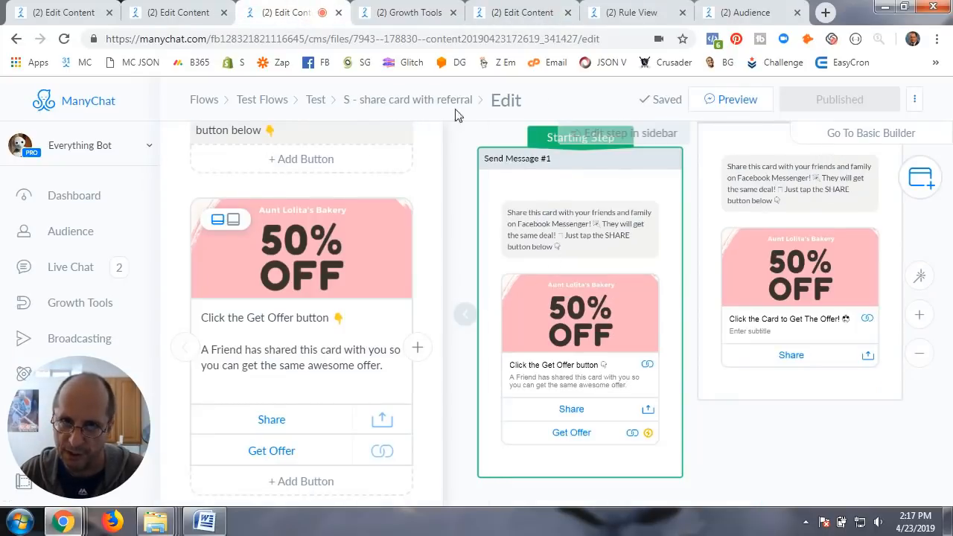
pyautogui.click(421, 16)
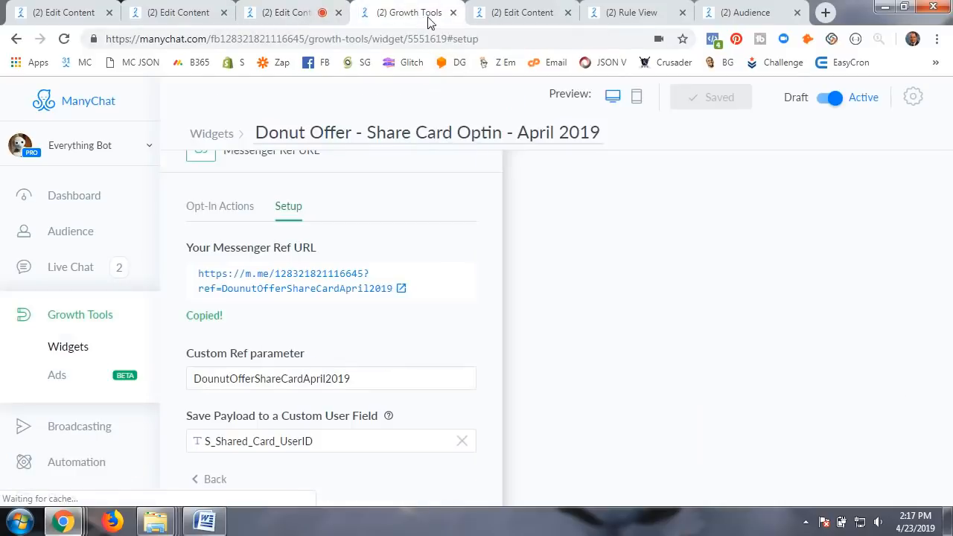
pyautogui.click(514, 15)
pyautogui.click(194, 12)
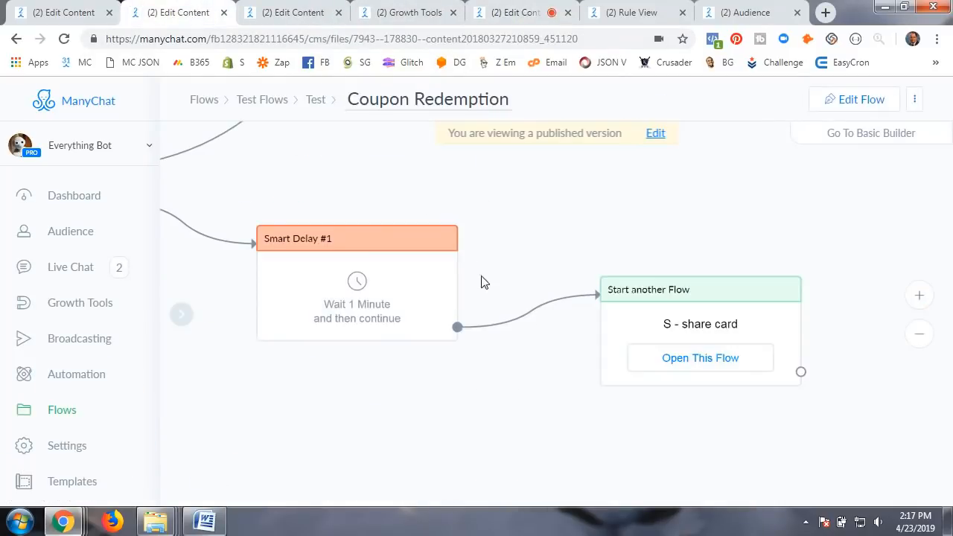
pyautogui.click(710, 325)
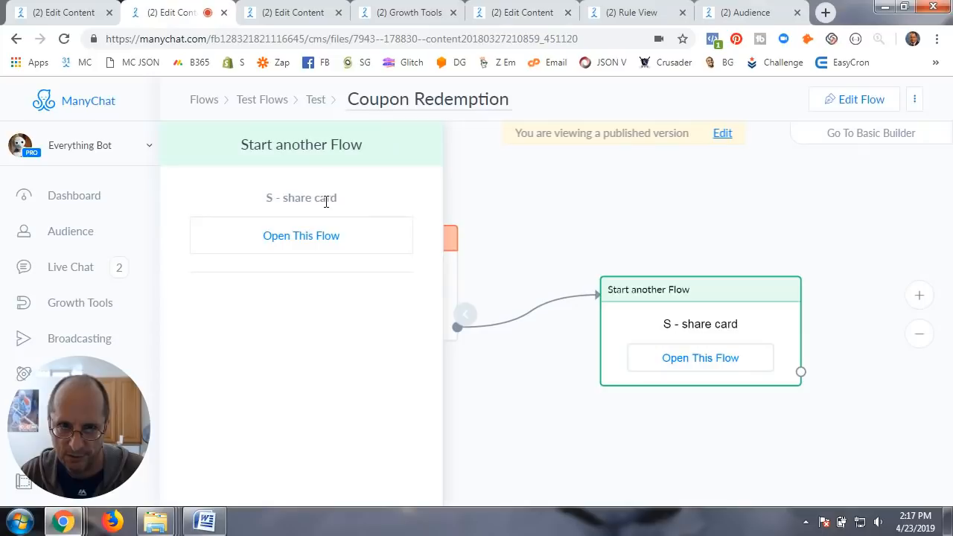
# Step: Open the Coupon Redemption flow for editing and remove S - share card from its Start another Flow step
pyautogui.click(850, 98)
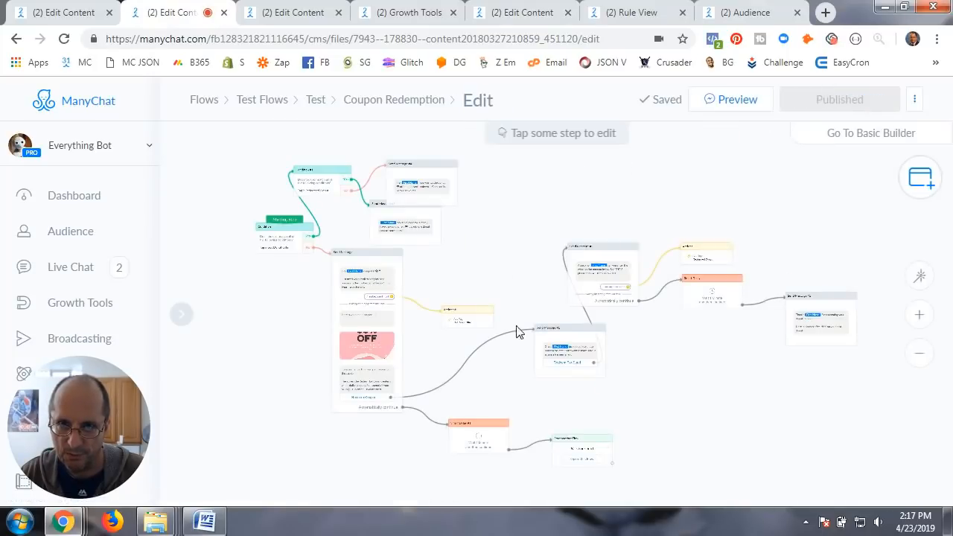
pyautogui.scroll(3, 555, 372)
pyautogui.click(586, 473)
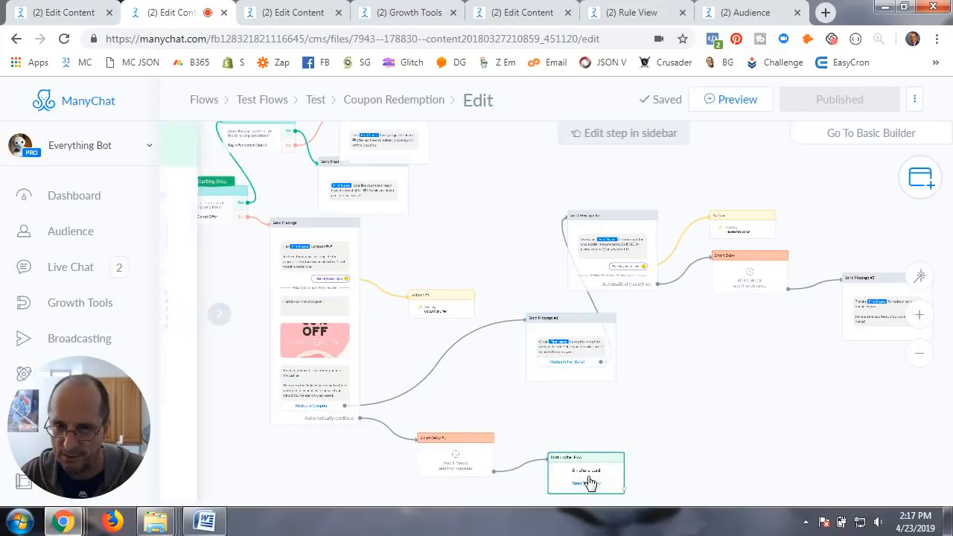
pyautogui.click(406, 196)
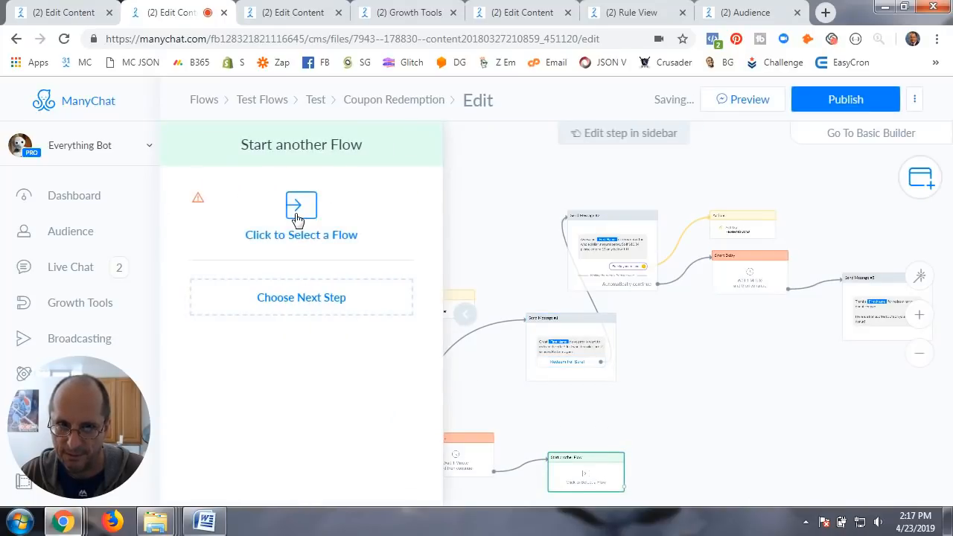
# Step: Attach the S - share card with referral flow from the Test folder within Test Flows to the Start another Flow step
pyautogui.click(295, 218)
pyautogui.scroll(-3, 589, 410)
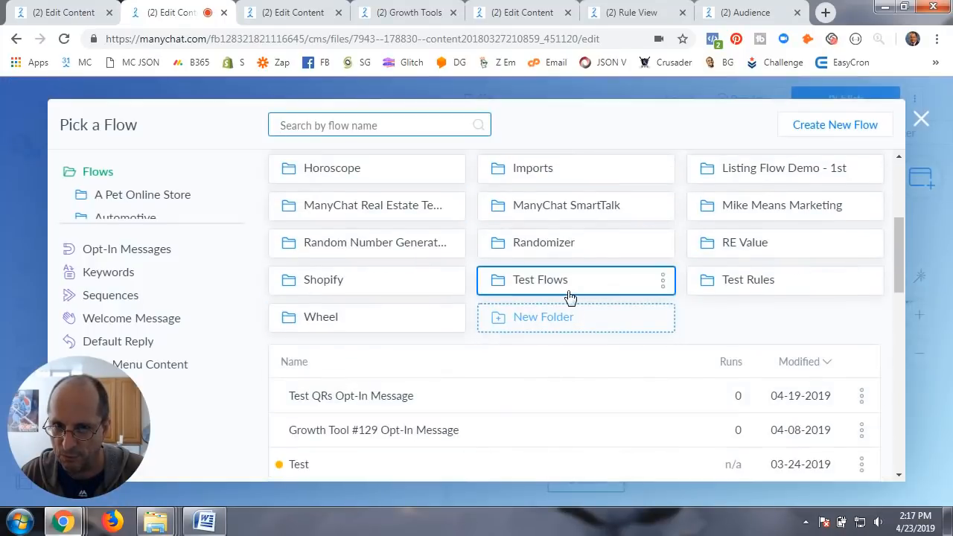
pyautogui.click(569, 295)
pyautogui.click(763, 290)
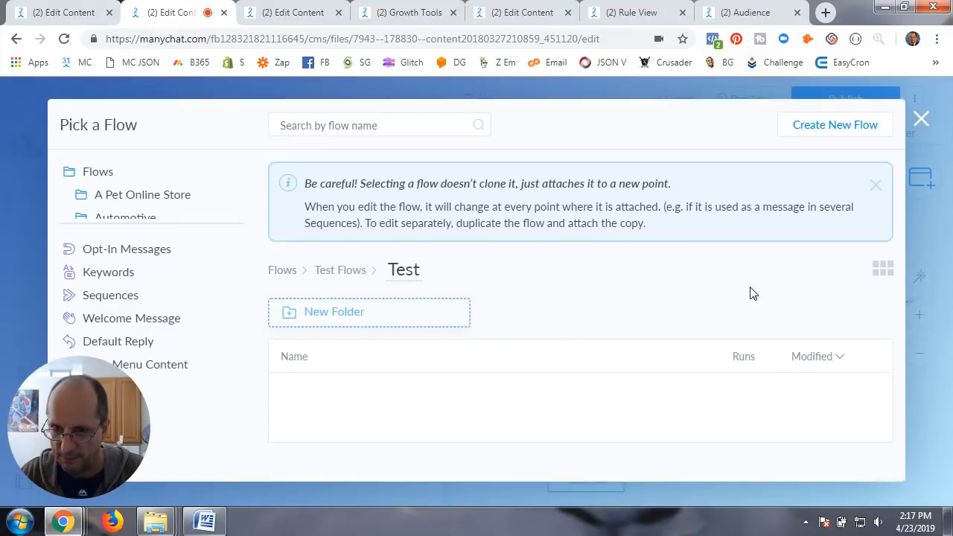
pyautogui.scroll(-2, 560, 323)
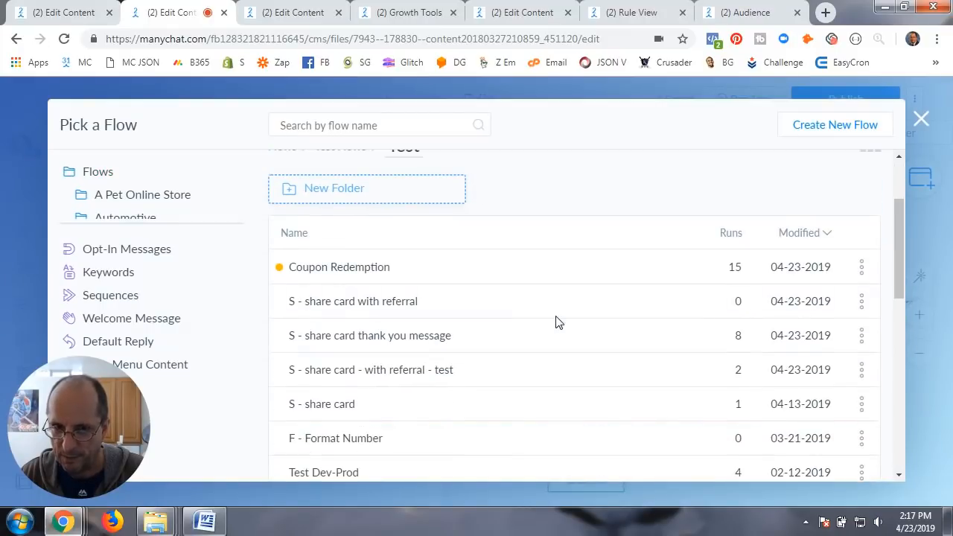
pyautogui.click(355, 304)
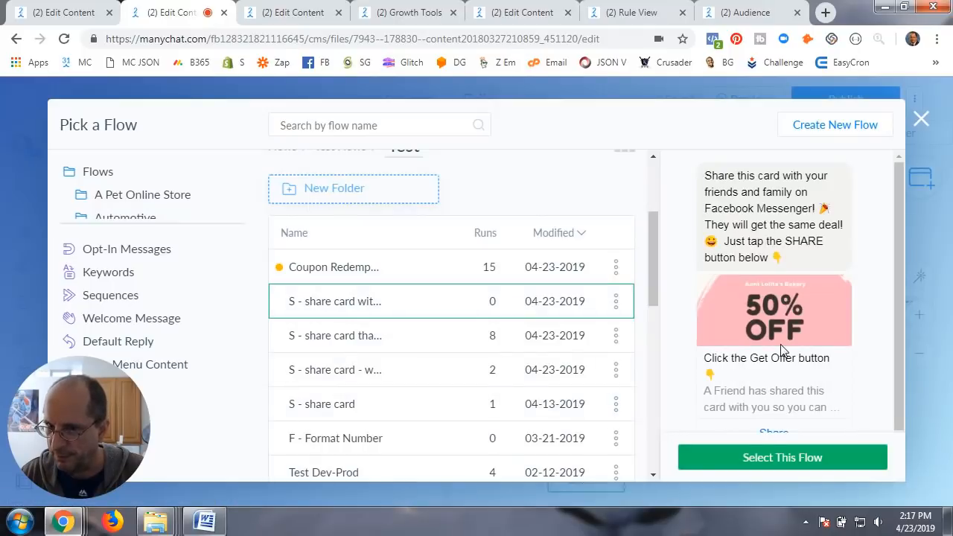
pyautogui.scroll(-1, 775, 358)
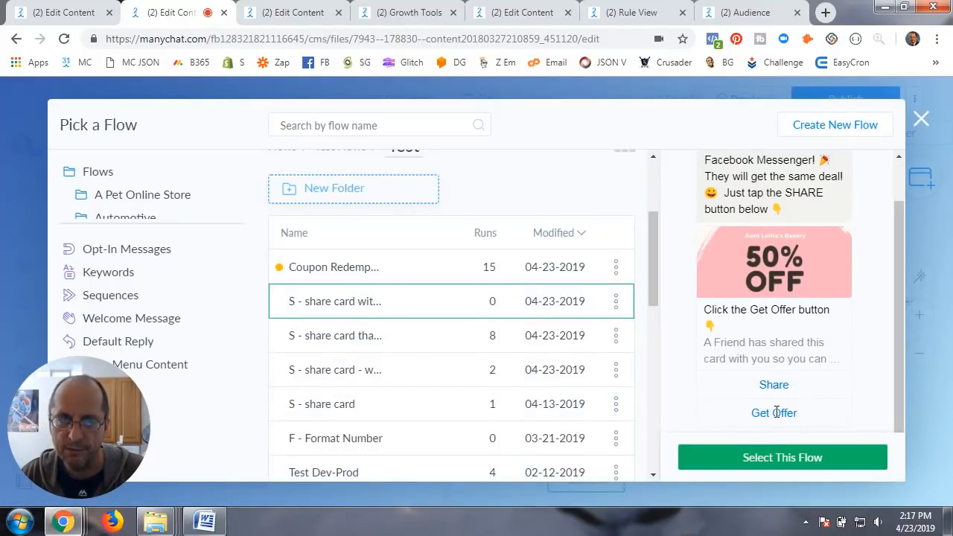
pyautogui.click(774, 459)
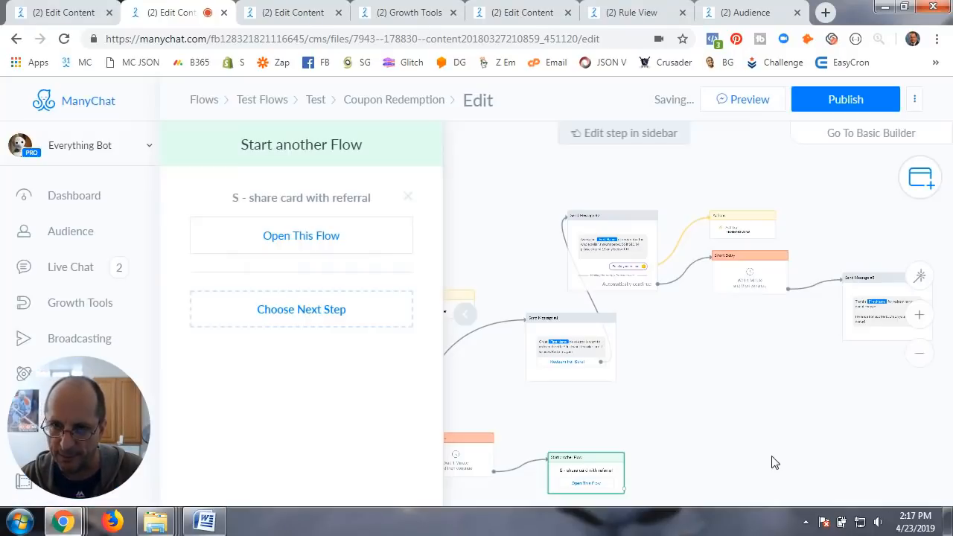
# Step: Publish the Coupon Redemption flow and review the path from the coupon message to the newly attached flow
pyautogui.click(846, 100)
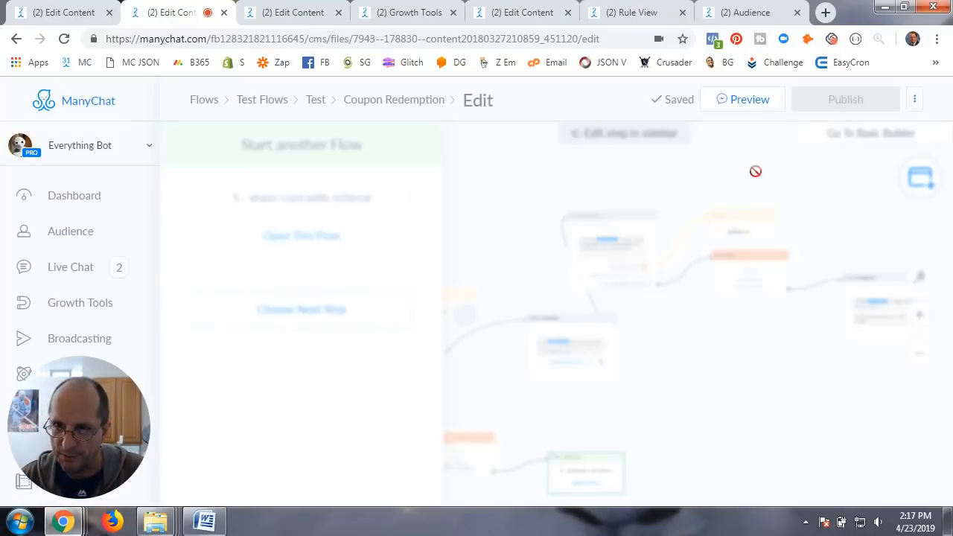
pyautogui.click(472, 323)
pyautogui.scroll(-2, 644, 399)
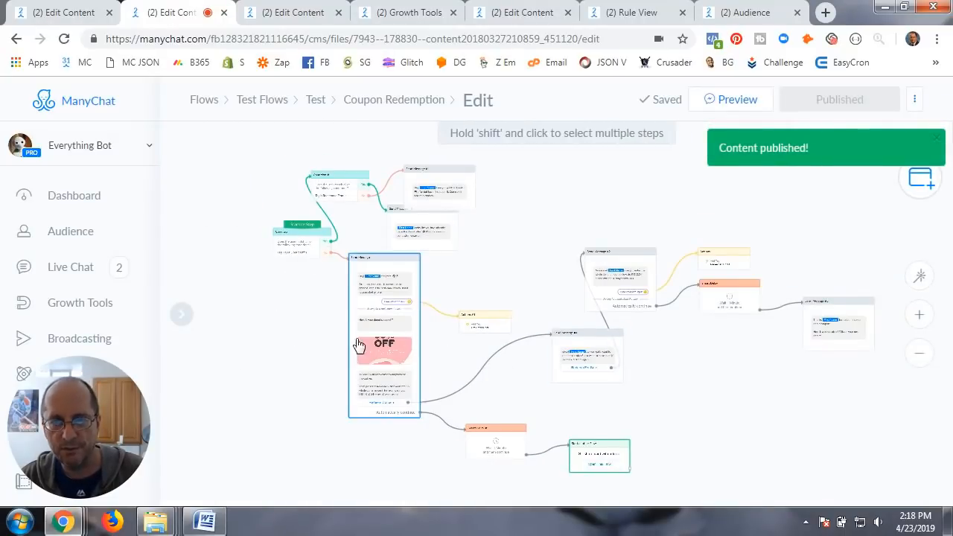
pyautogui.scroll(3, 357, 345)
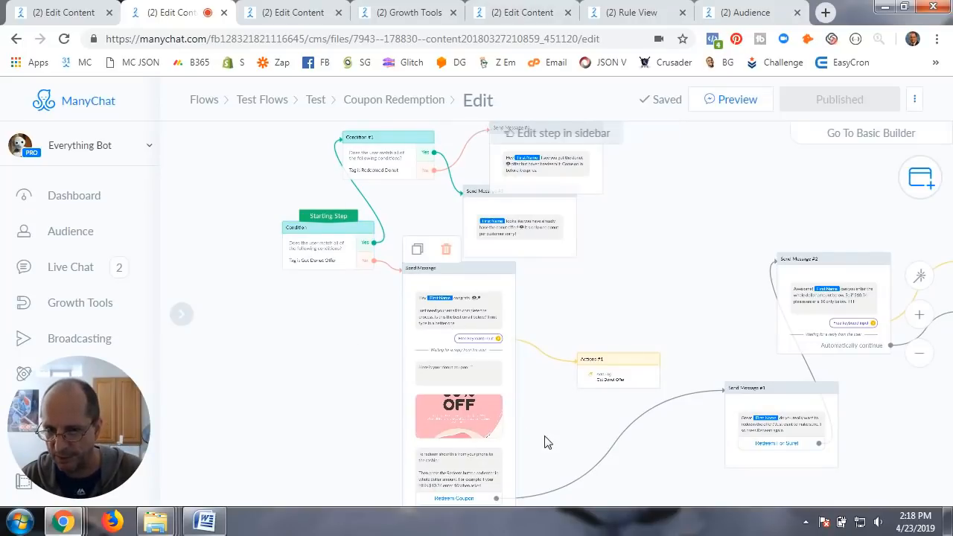
pyautogui.scroll(-3, 564, 425)
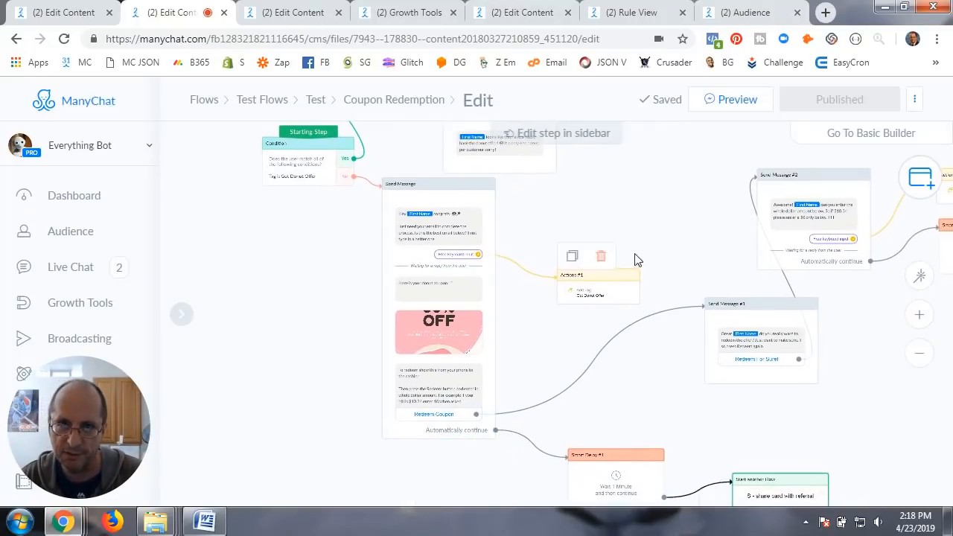
# Step: Check the Donut Offer widget's Ref URL setup against the cards in S - share card with referral and S - share card
pyautogui.click(412, 13)
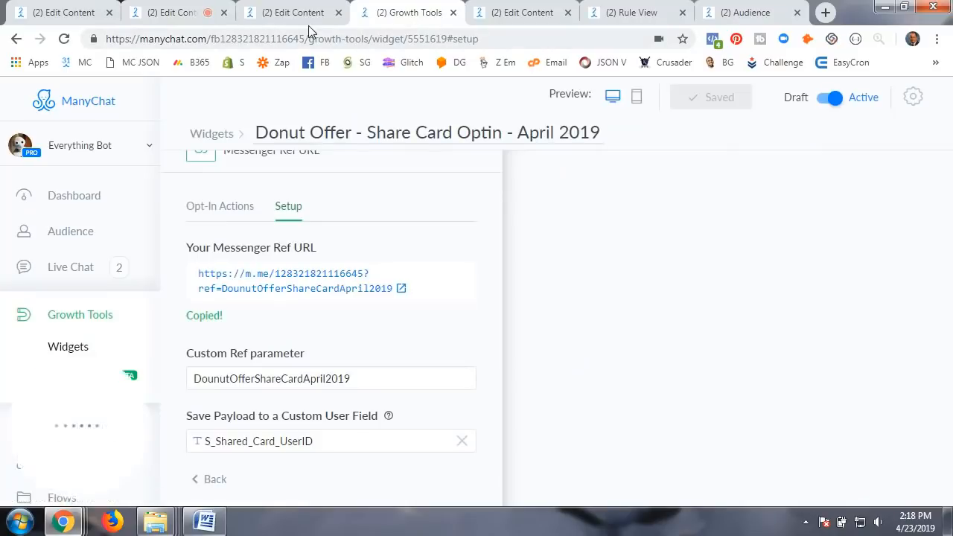
pyautogui.click(306, 14)
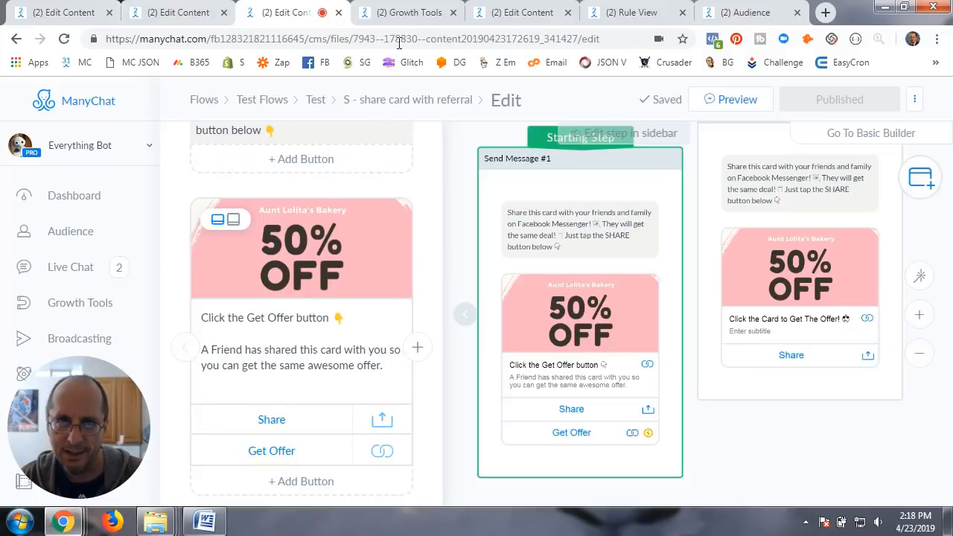
pyautogui.click(519, 14)
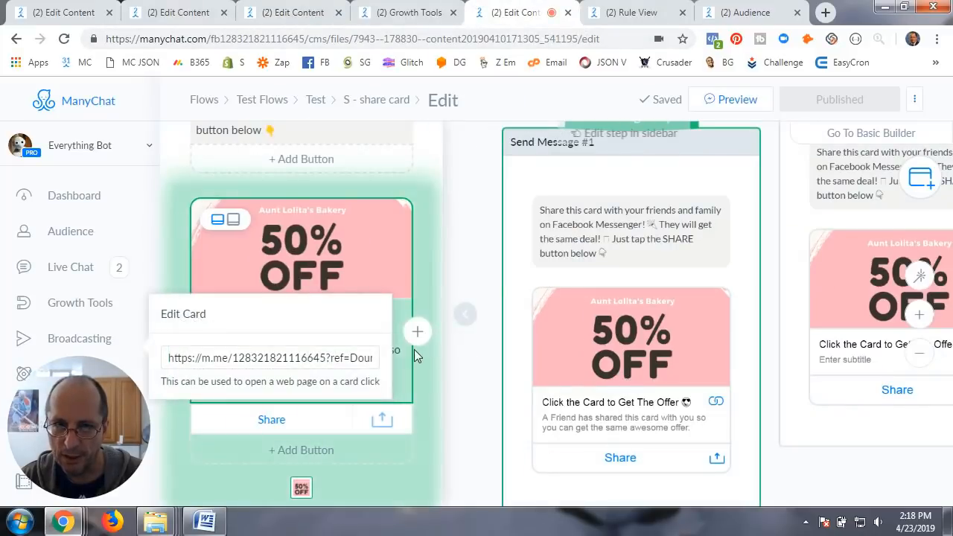
# Step: Try to append --{{user to the end of the card URL in the S - share card flow
pyautogui.click(342, 359)
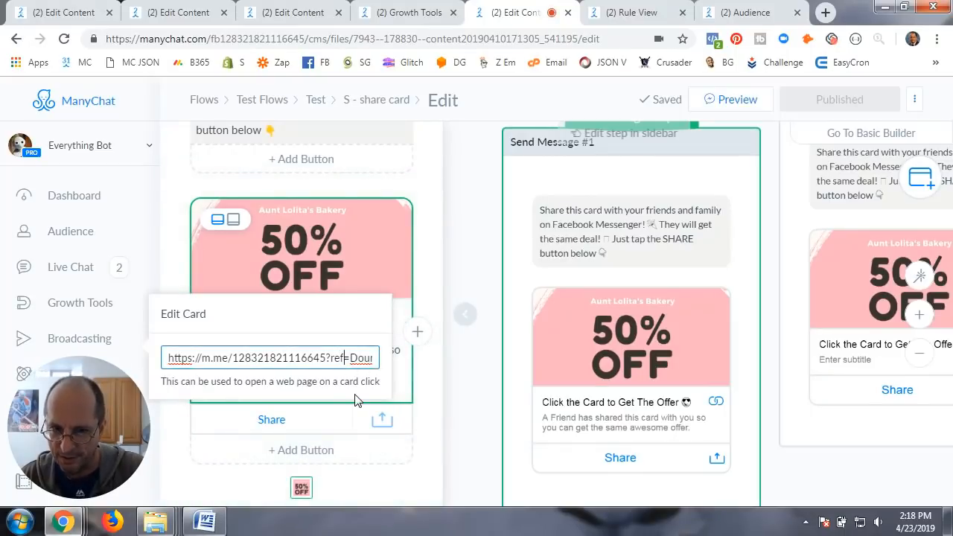
pyautogui.press('Right')
pyautogui.press('Right')
pyautogui.press('Right')
pyautogui.press('Right')
pyautogui.press('Right')
pyautogui.press('Right')
pyautogui.press('Right')
pyautogui.press('Right')
pyautogui.press('Right')
pyautogui.press('Right')
pyautogui.press('Right')
pyautogui.press('Right')
pyautogui.press('Right')
pyautogui.press('Right')
pyautogui.press('Right')
pyautogui.press('Right')
pyautogui.press('Right')
pyautogui.press('Right')
pyautogui.press('Right')
pyautogui.press('Right')
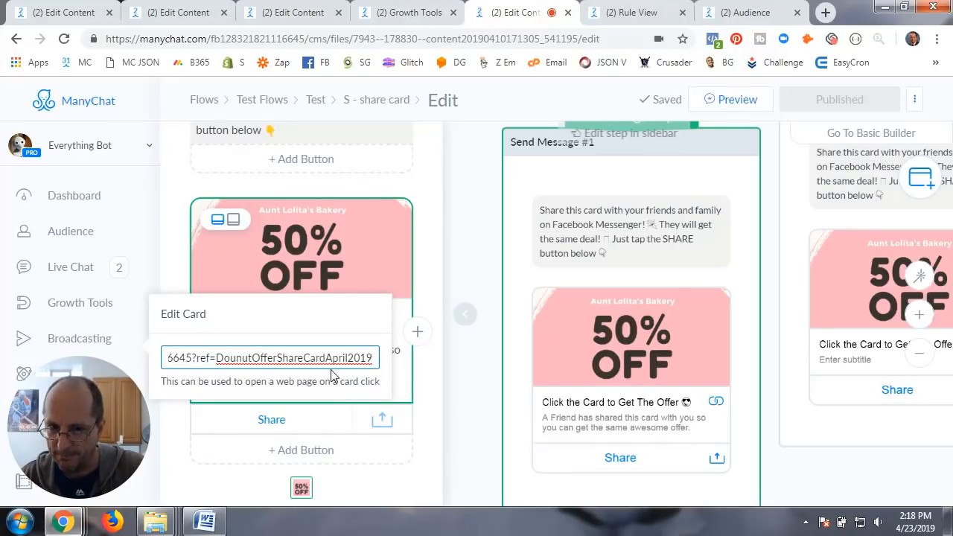
pyautogui.write('--')
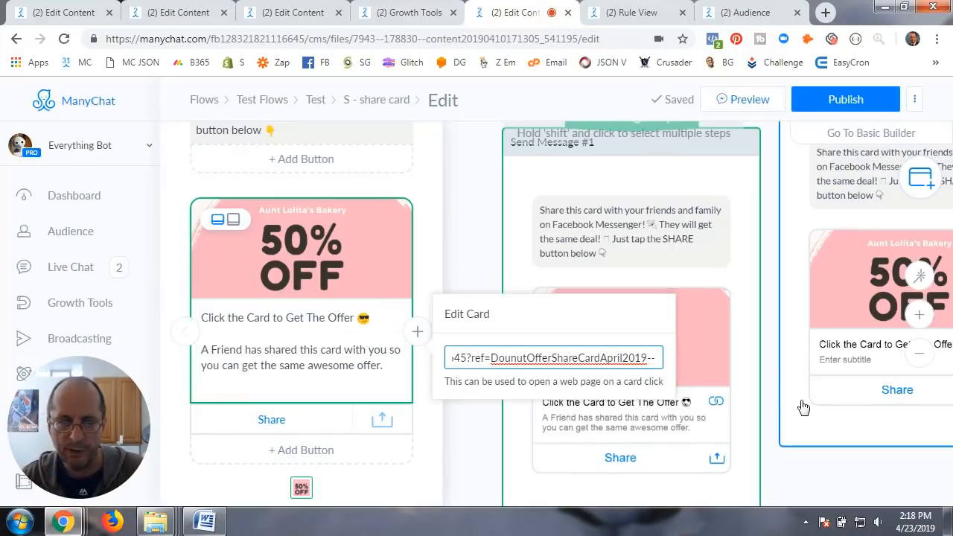
pyautogui.write('{{')
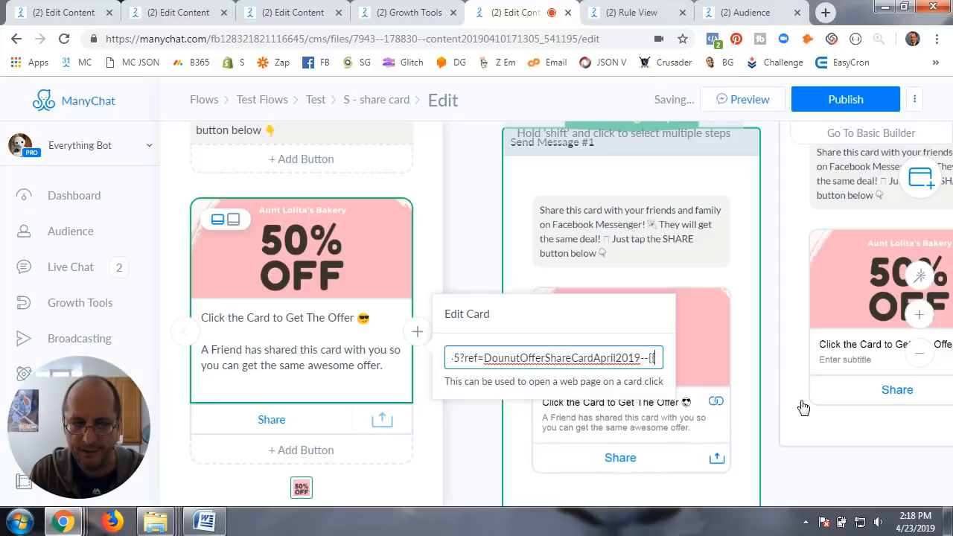
pyautogui.write('user')
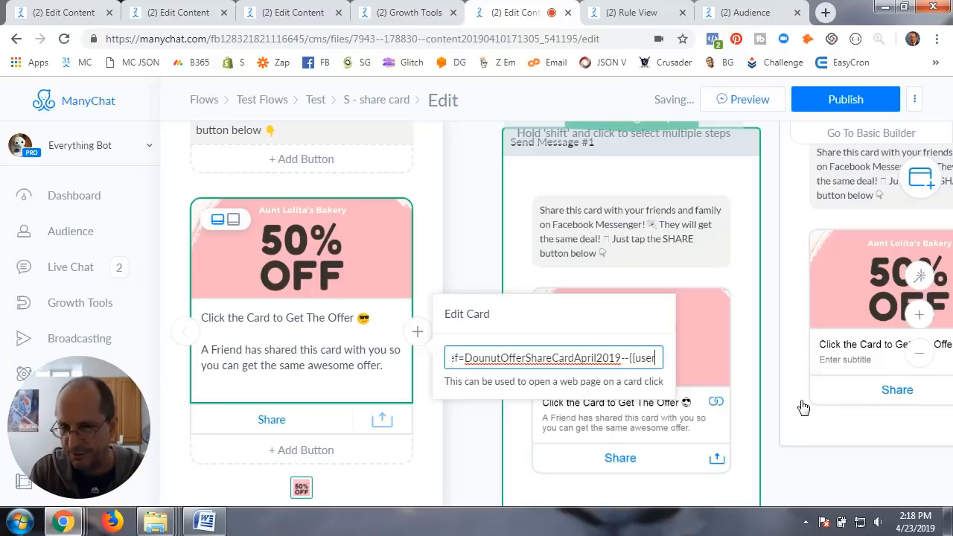
# Step: Remove the --{{user suffix from the card URL and publish the S - share card flow
pyautogui.press('BackSpace')
pyautogui.press('BackSpace')
pyautogui.press('BackSpace')
pyautogui.press('BackSpace')
pyautogui.press('BackSpace')
pyautogui.press('BackSpace')
pyautogui.press('BackSpace')
pyautogui.press('BackSpace')
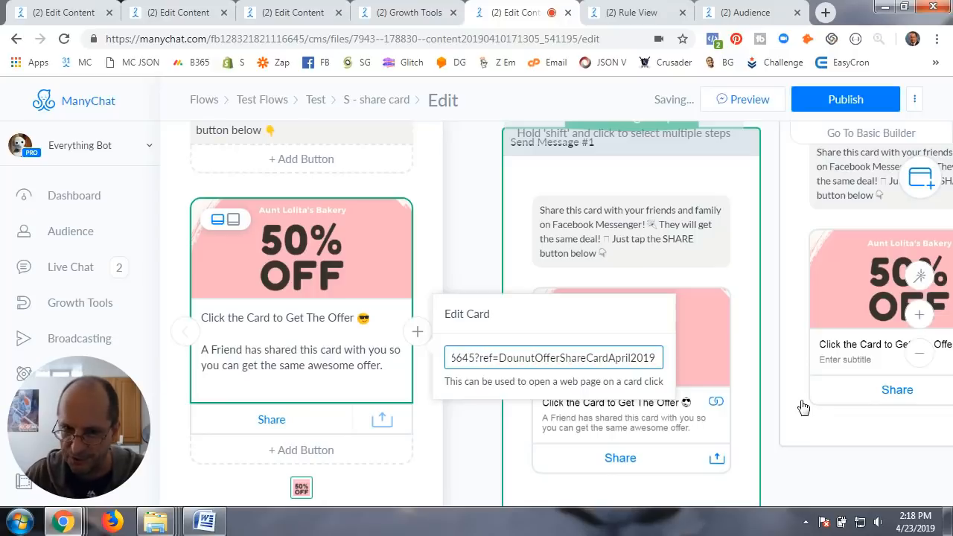
pyautogui.click(369, 319)
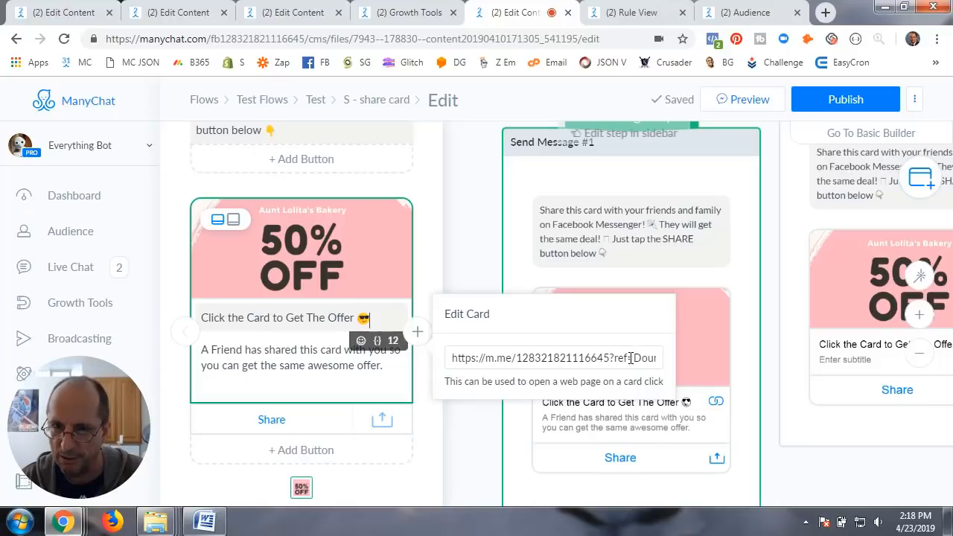
pyautogui.click(846, 99)
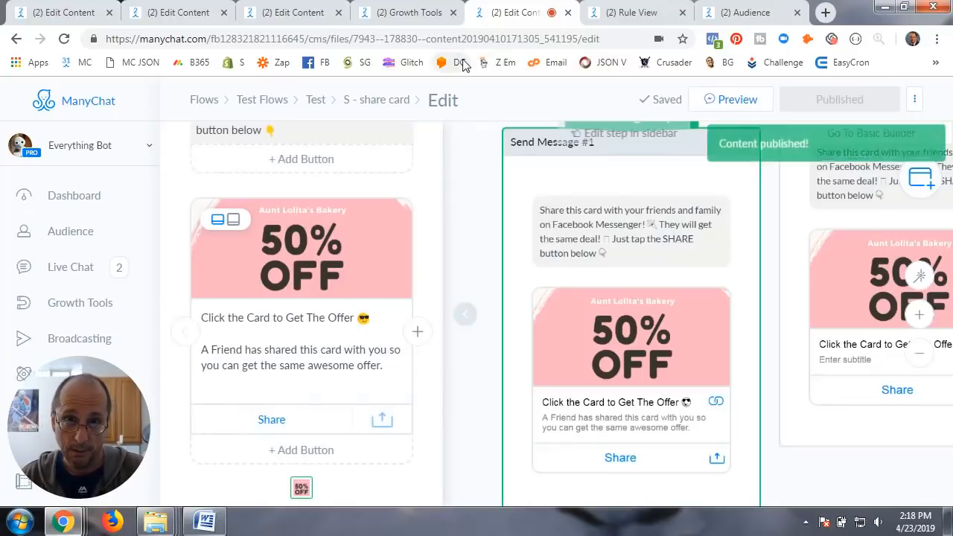
# Step: Compare the 50% OFF card's title and buttons in S - share card with referral with the card in S - share card
pyautogui.click(408, 20)
pyautogui.click(300, 17)
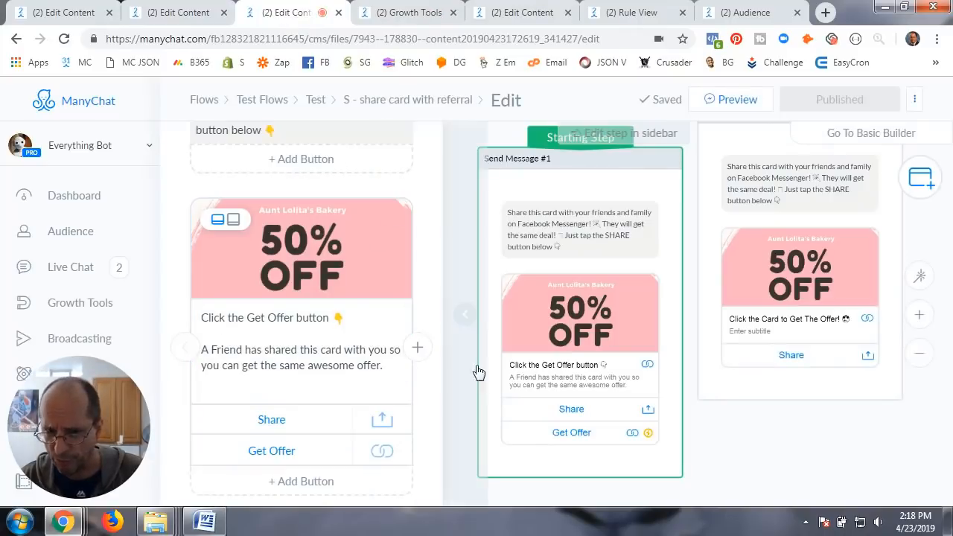
pyautogui.scroll(-2, 408, 391)
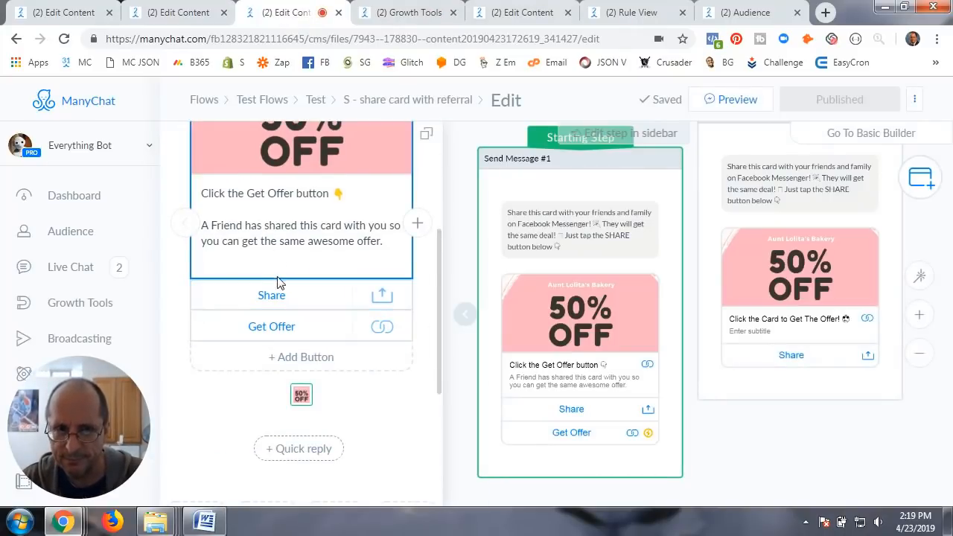
pyautogui.scroll(2, 320, 257)
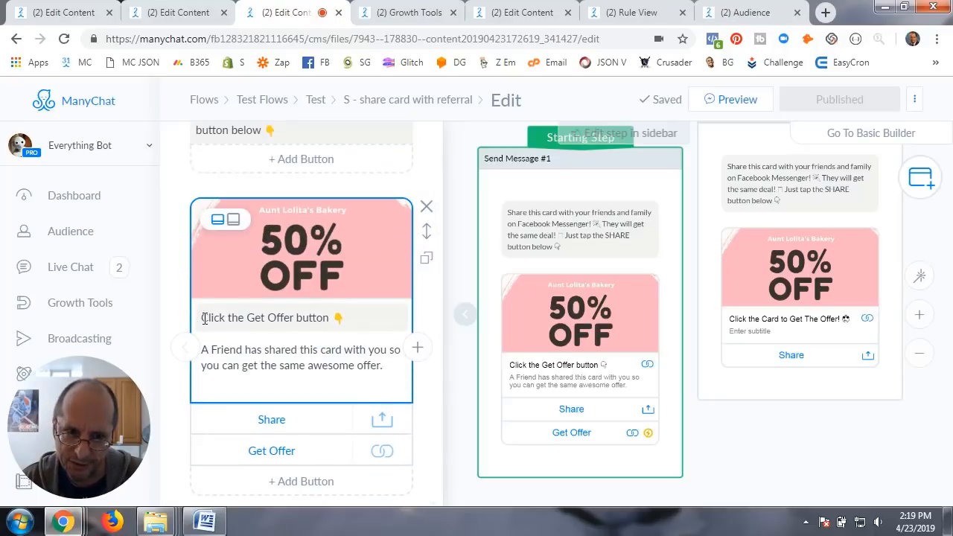
pyautogui.moveTo(204, 319); pyautogui.dragTo(341, 322)
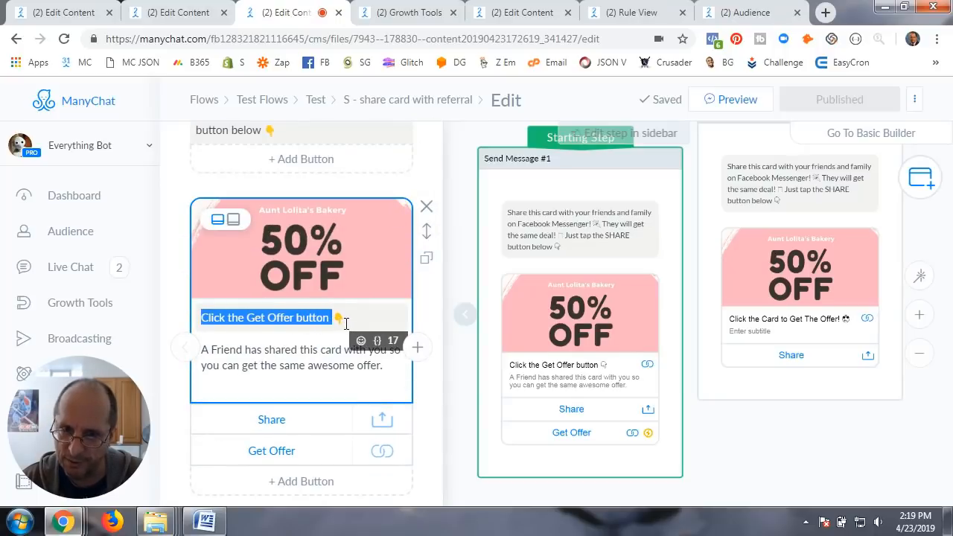
pyautogui.click(531, 18)
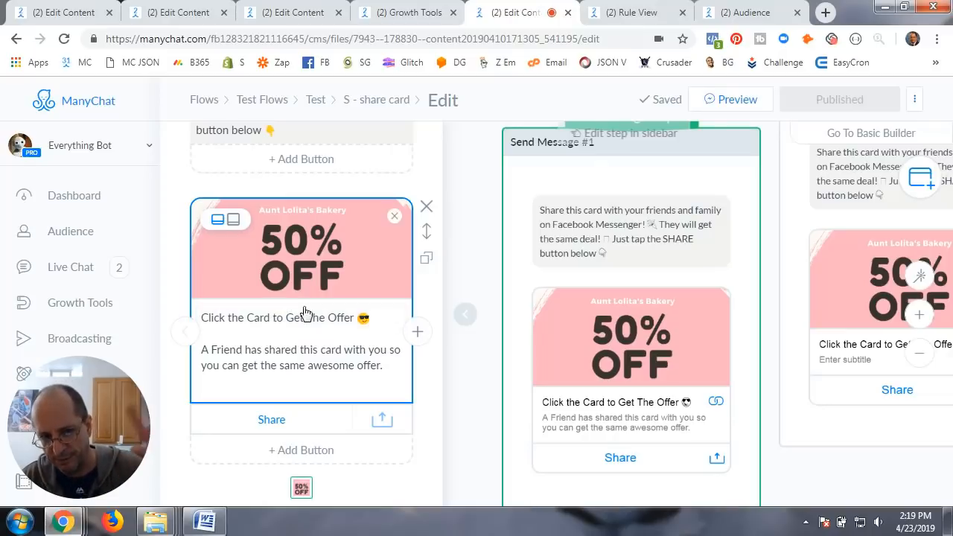
# Step: Clear the 50% OFF card's URL in S - share card with referral and publish that flow
pyautogui.click(294, 13)
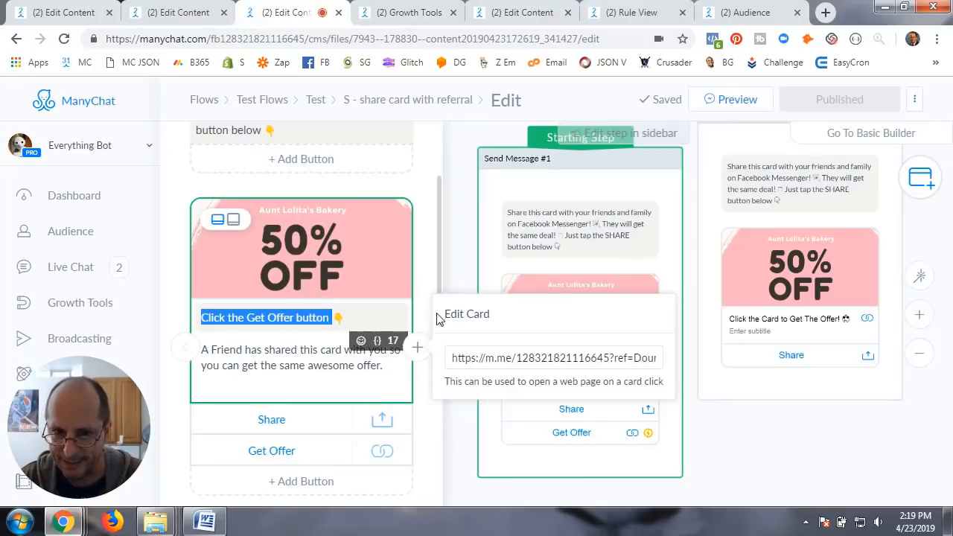
pyautogui.click(456, 359)
pyautogui.moveTo(453, 359); pyautogui.dragTo(683, 359)
pyautogui.press('BackSpace')
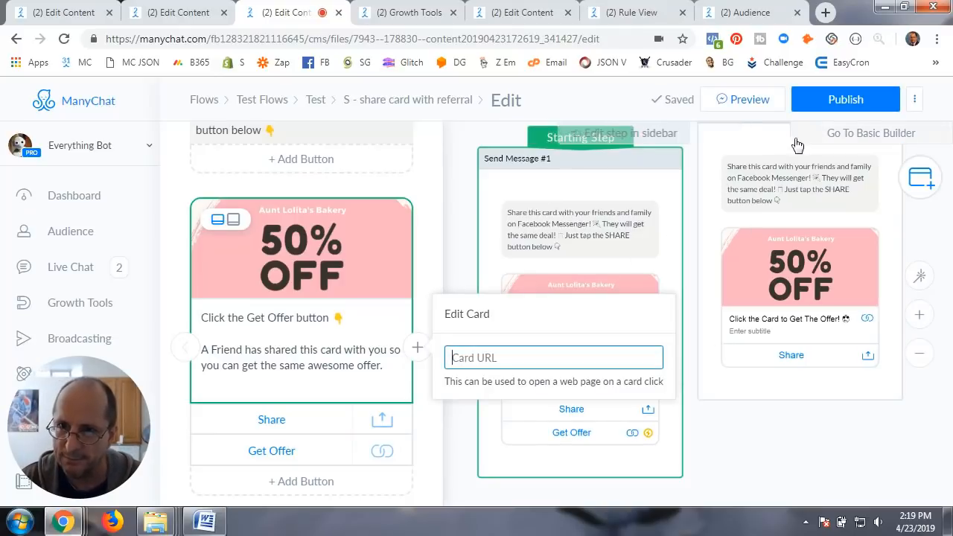
pyautogui.click(844, 104)
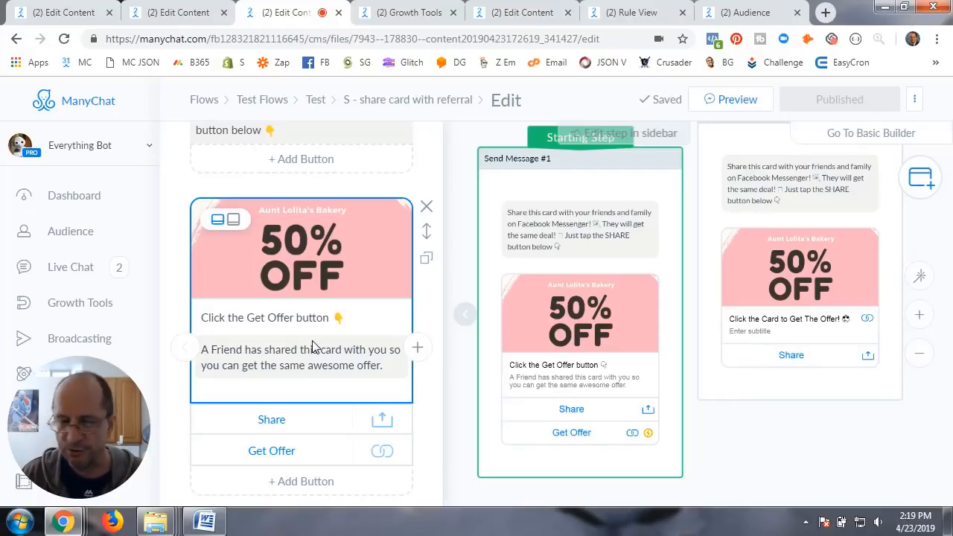
# Step: Open the Get Offer button's settings and copy its full website address, including the User Id field
pyautogui.scroll(-2, 305, 340)
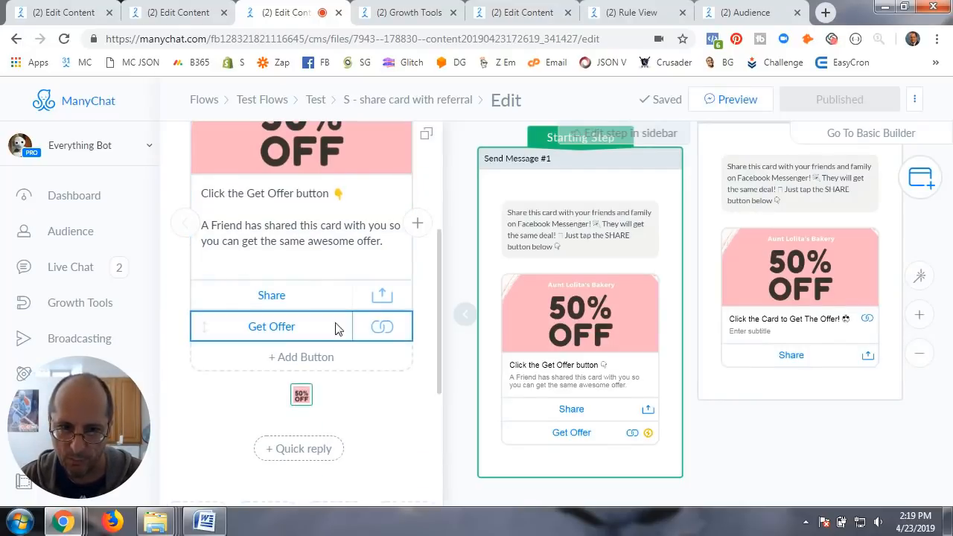
pyautogui.click(296, 332)
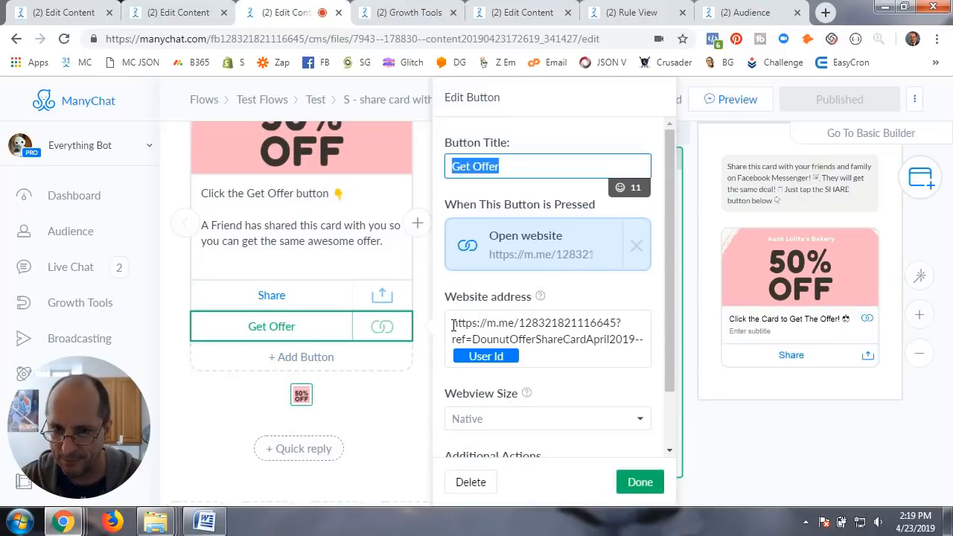
pyautogui.moveTo(455, 324); pyautogui.dragTo(692, 353)
pyautogui.hotkey('ctrl', 'c')
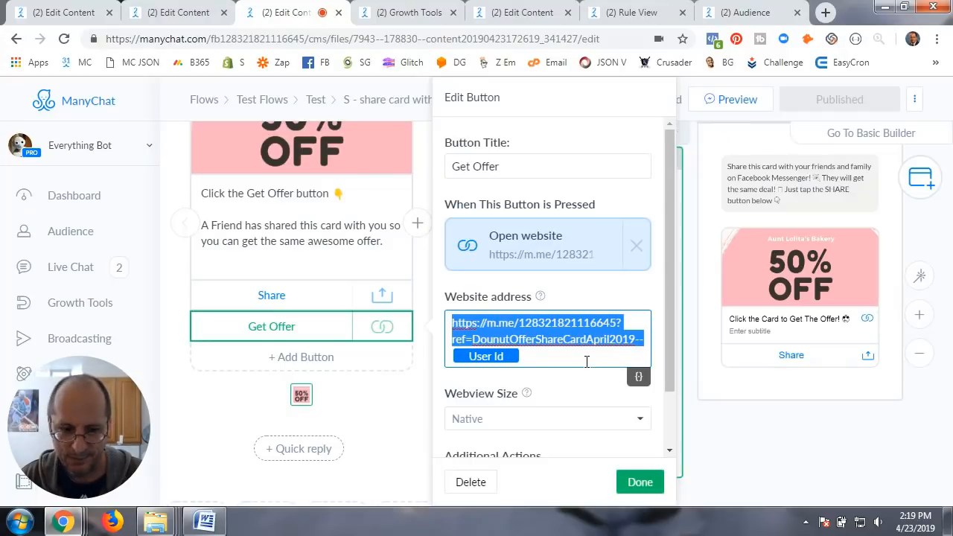
# Step: Delete the 50% OFF card's Get Offer button and add a new button titled Get Offer in its place
pyautogui.click(475, 484)
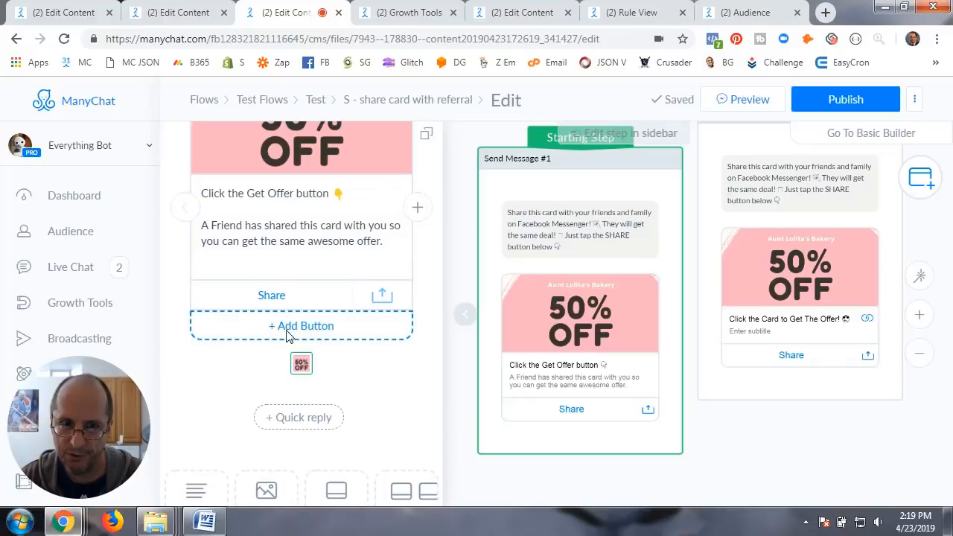
pyautogui.click(253, 194)
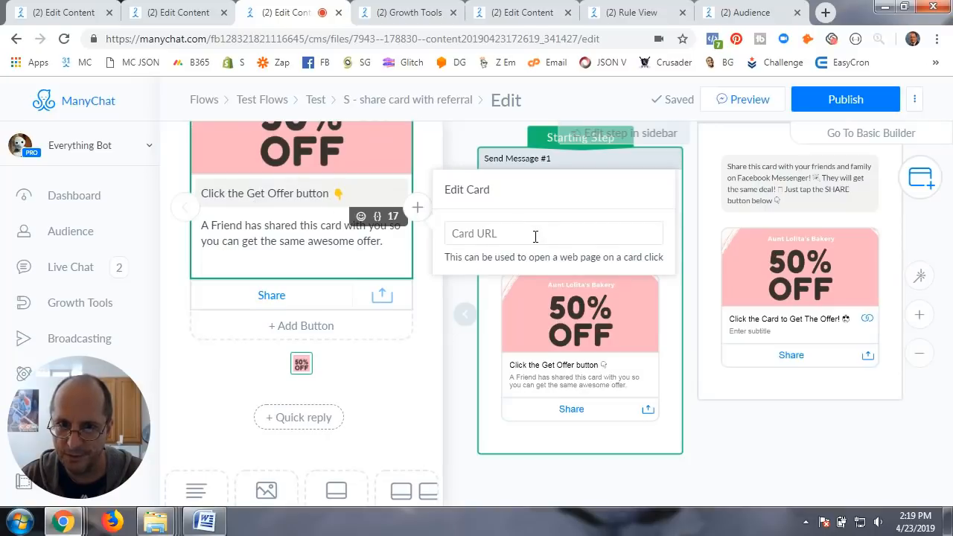
pyautogui.click(295, 328)
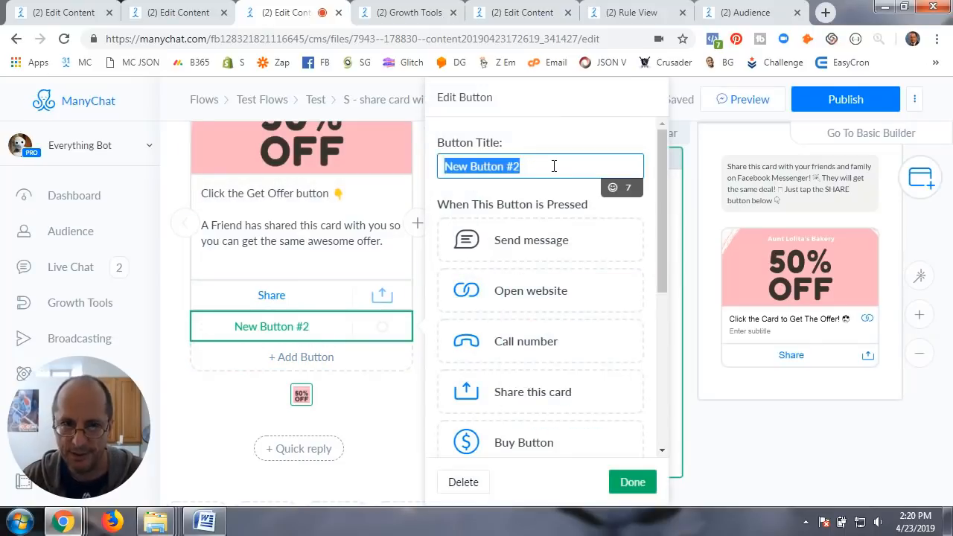
pyautogui.write('Get Offer')
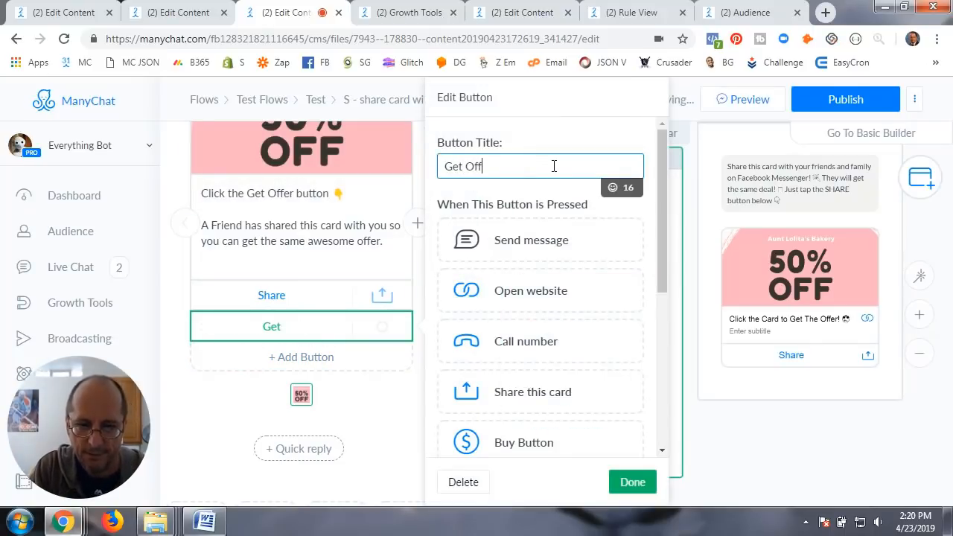
# Step: Make the Get Offer button open the copied website address with ref=DounutOfferShareCardApril2019-- followed by the User Id field
pyautogui.click(528, 292)
pyautogui.click(503, 321)
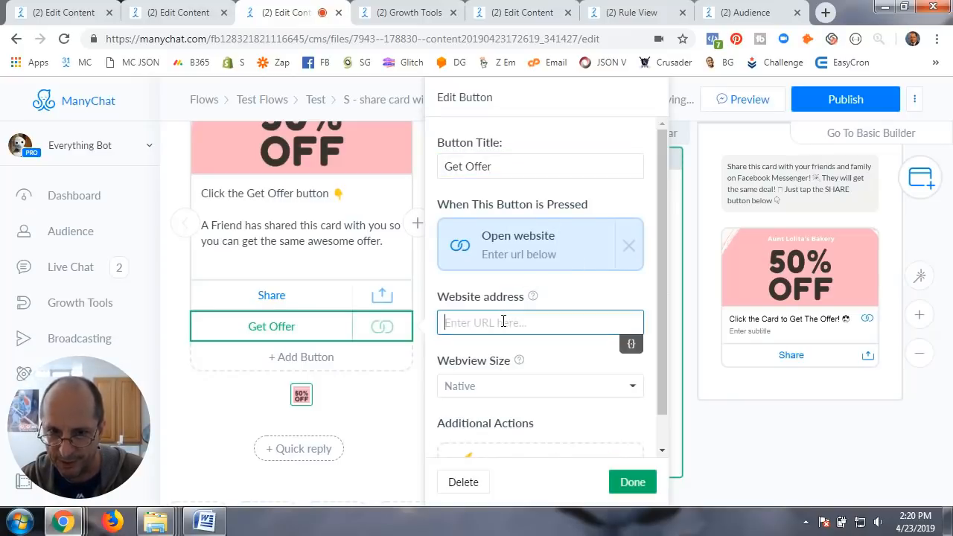
pyautogui.hotkey('ctrl', 'v')
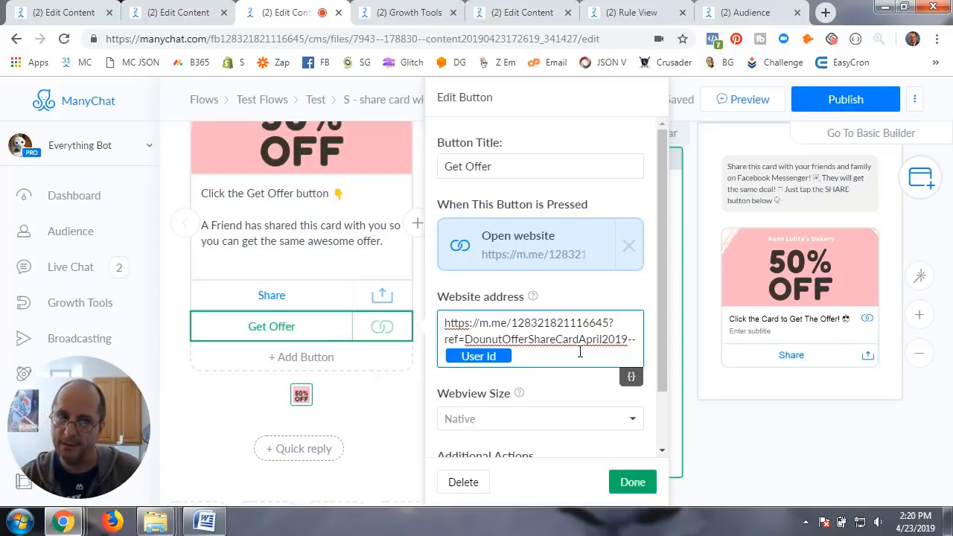
# Step: Review the opt-in message of the Donut Offer - Share Card Optin - April 2019 growth tool and its entry among the widgets
pyautogui.click(408, 14)
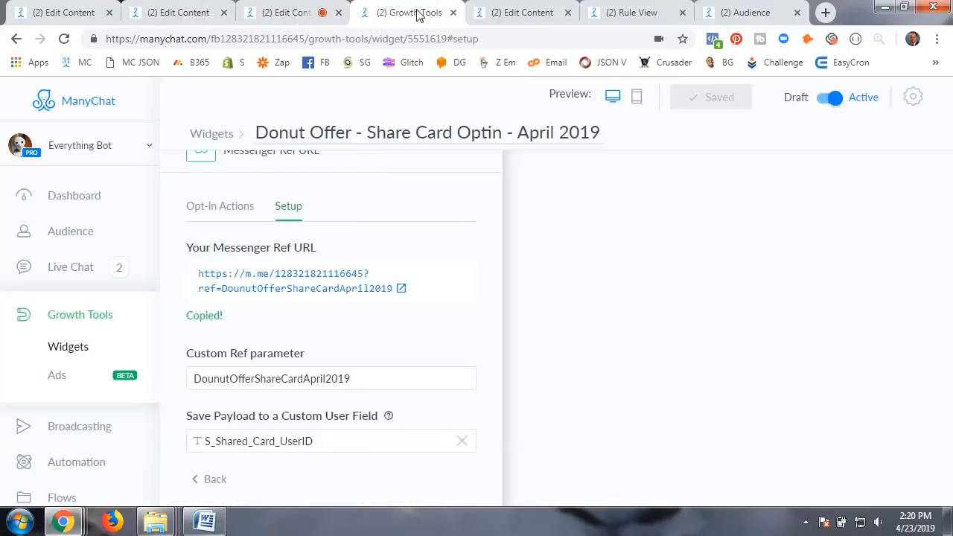
pyautogui.click(226, 209)
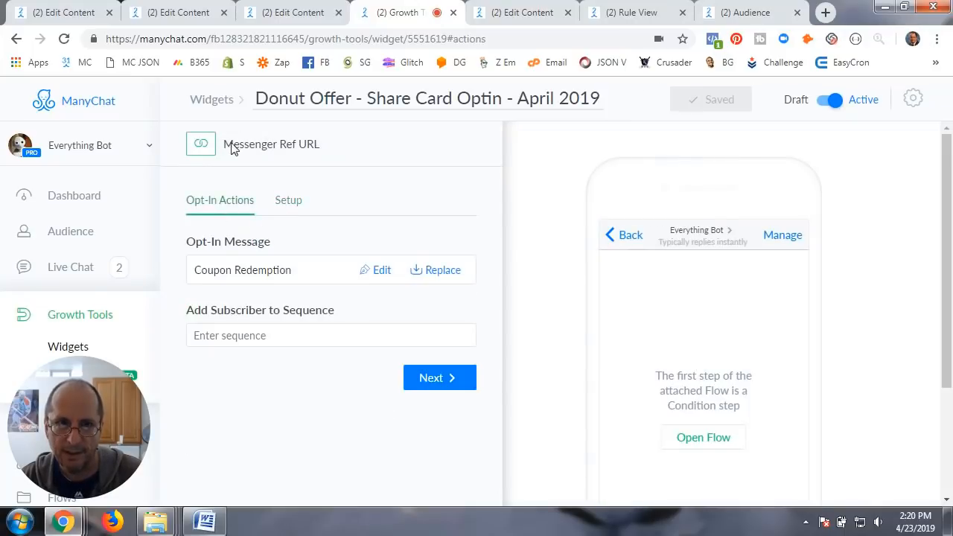
pyautogui.click(228, 101)
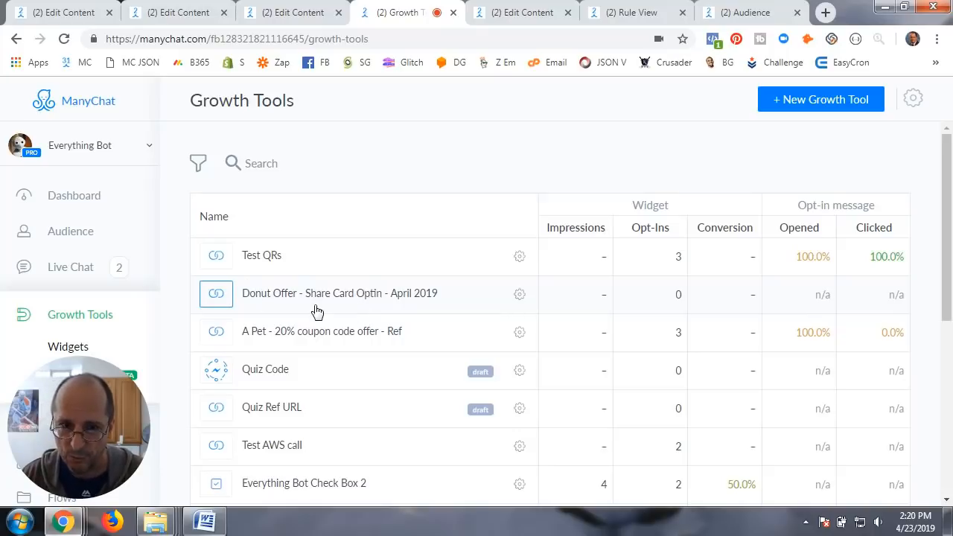
pyautogui.click(346, 296)
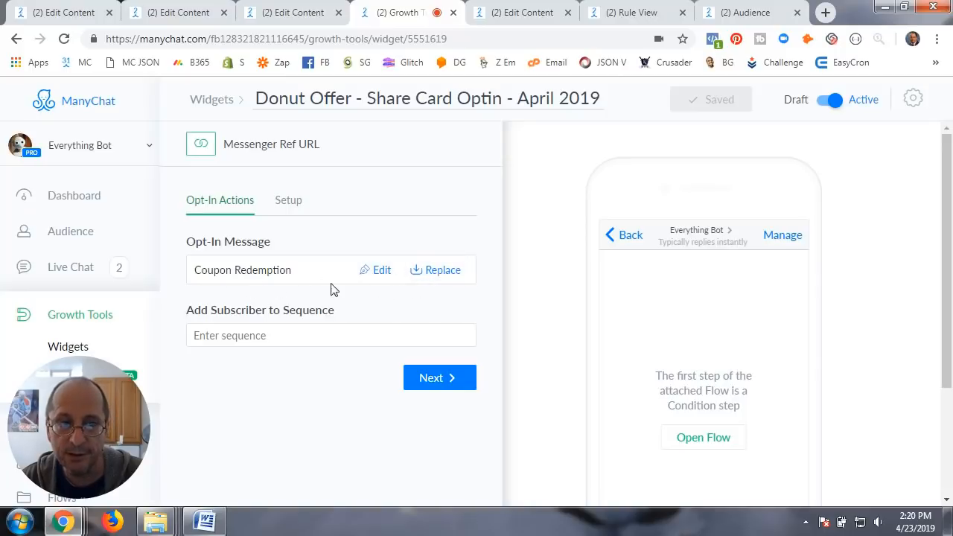
# Step: Compare the S - share card flow with S - share card with referral and view the whole Coupon Redemption flow
pyautogui.click(514, 12)
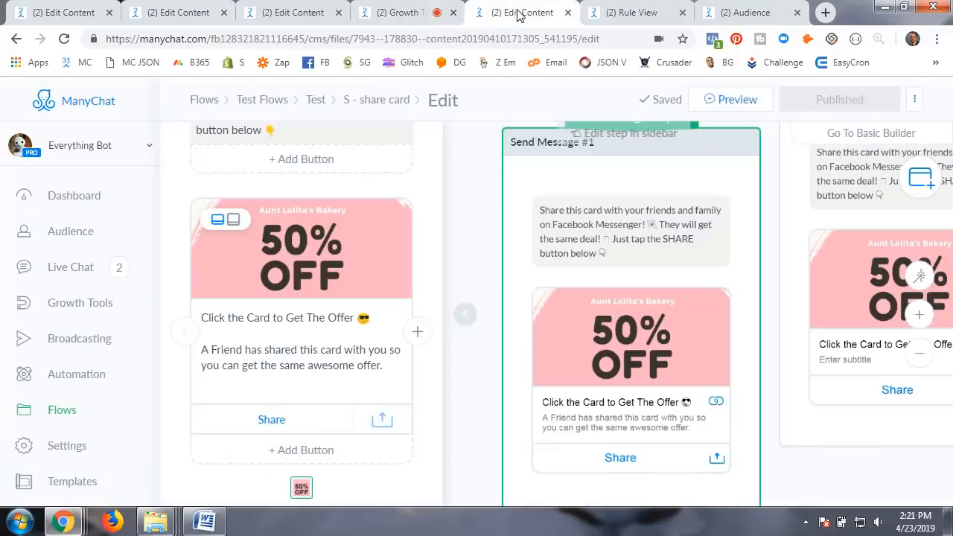
pyautogui.click(309, 12)
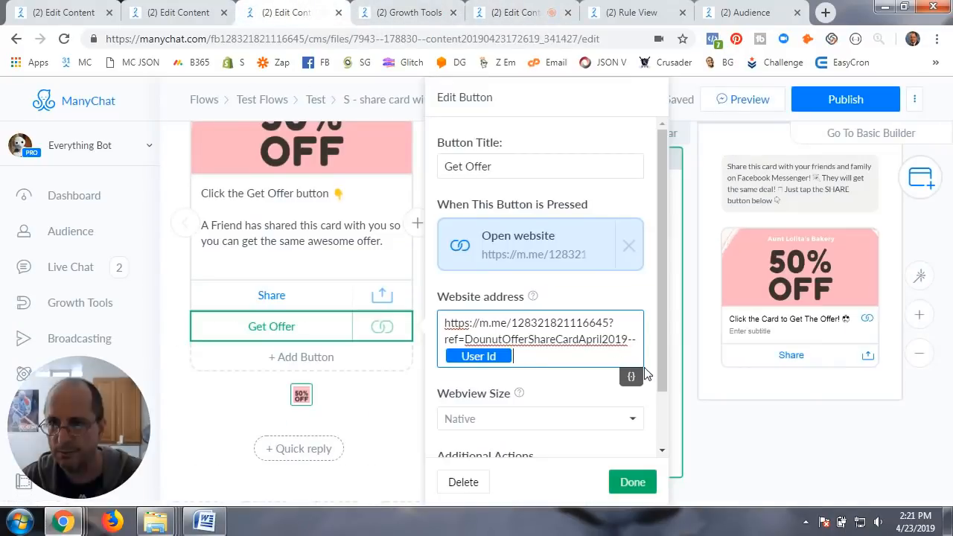
pyautogui.click(538, 16)
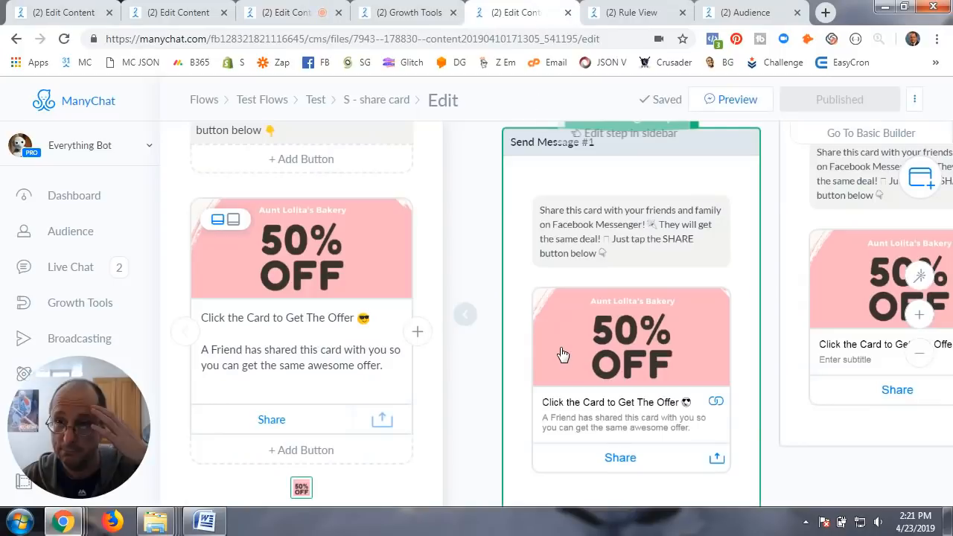
pyautogui.click(301, 15)
pyautogui.click(172, 13)
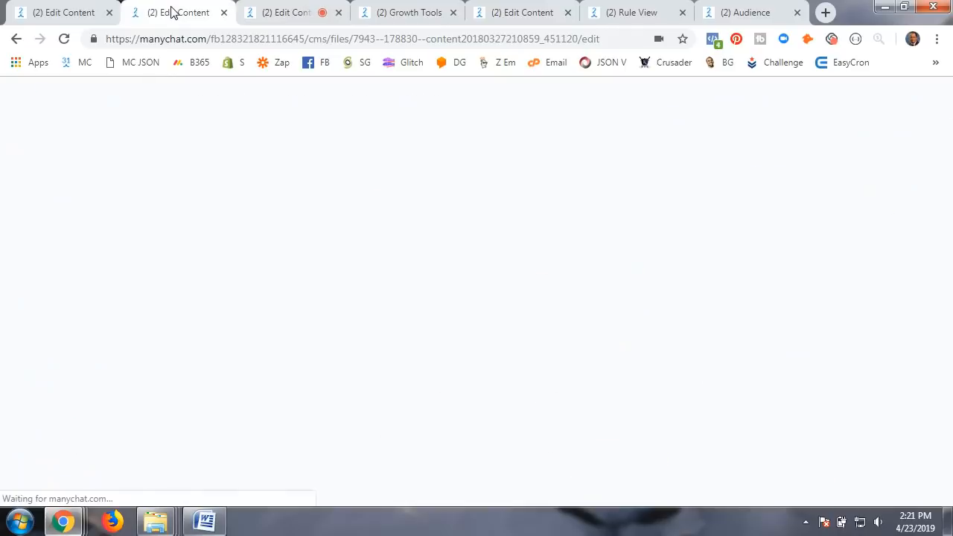
pyautogui.scroll(-5, 400, 337)
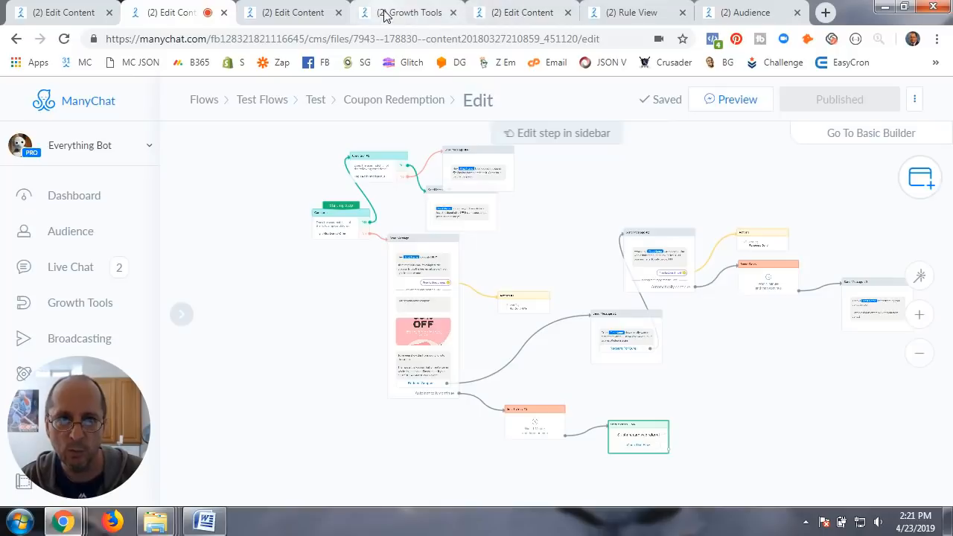
# Step: Compare the Get Offer button's website address with the growth tool's Messenger Ref URL, custom ref parameter and payload field
pyautogui.click(285, 15)
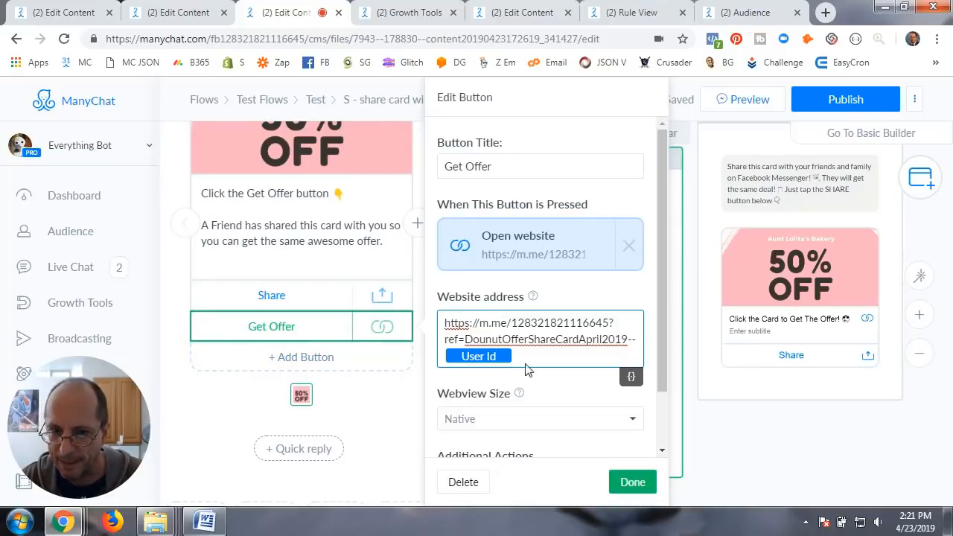
pyautogui.click(423, 16)
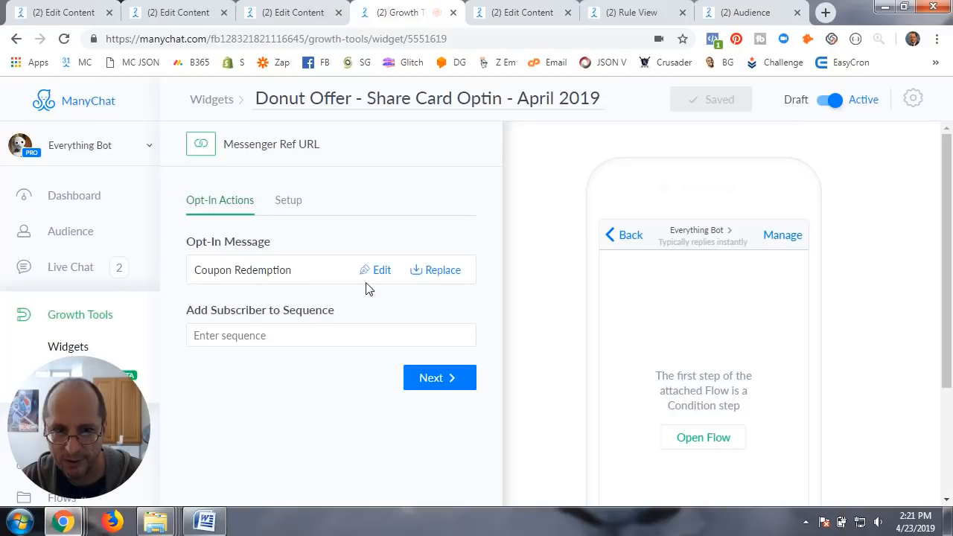
pyautogui.click(447, 382)
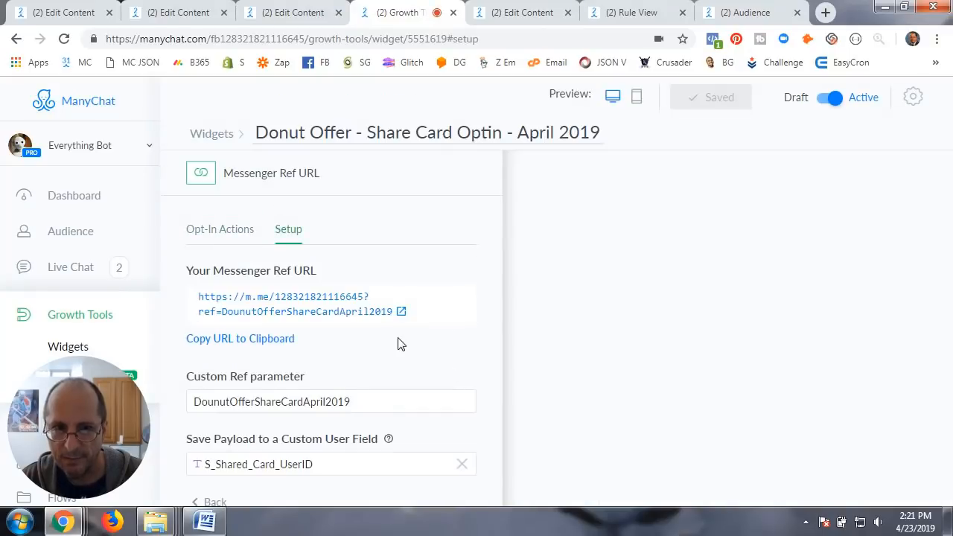
pyautogui.scroll(-1, 398, 343)
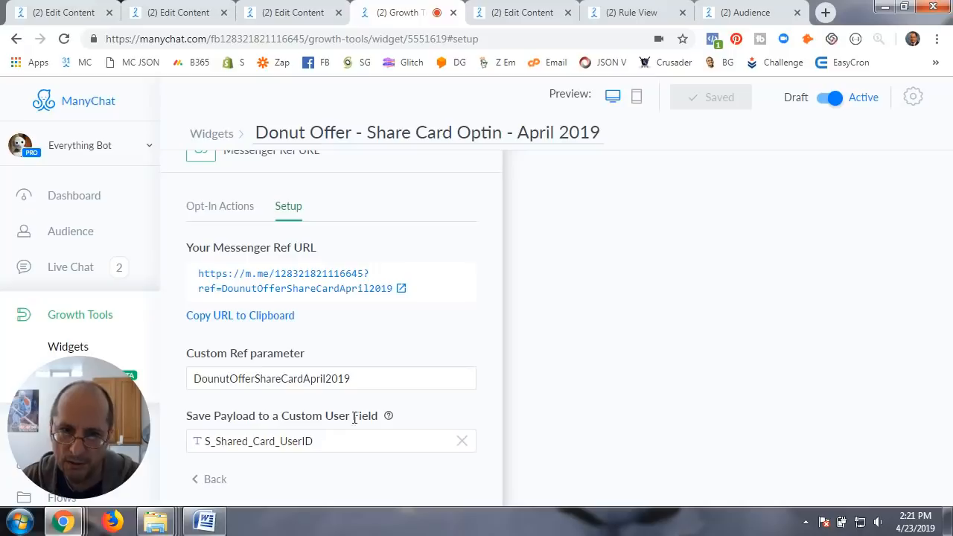
# Step: Remove the -- and User Id ending from the Get Offer button's website address and re-enter -- followed by the User Id variable
pyautogui.click(302, 13)
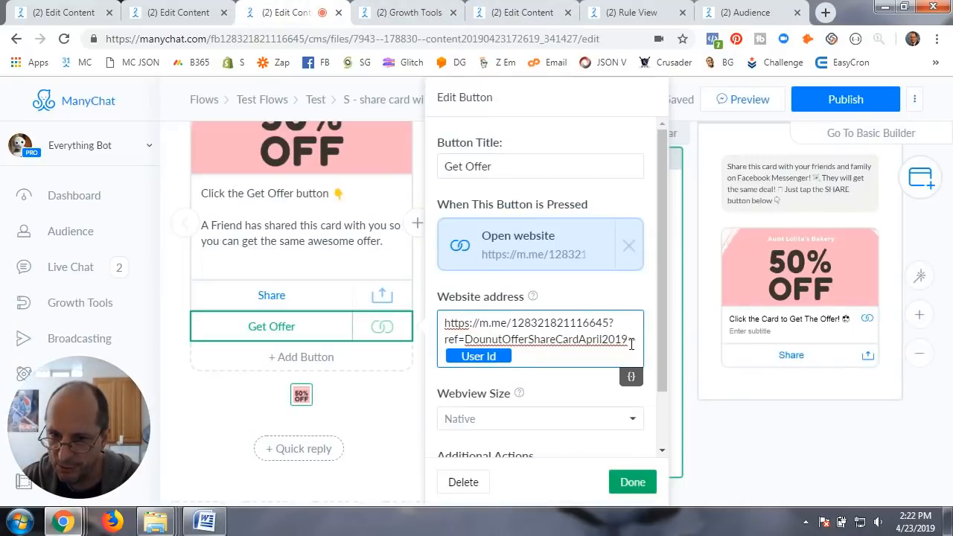
pyautogui.moveTo(628, 343); pyautogui.dragTo(637, 343)
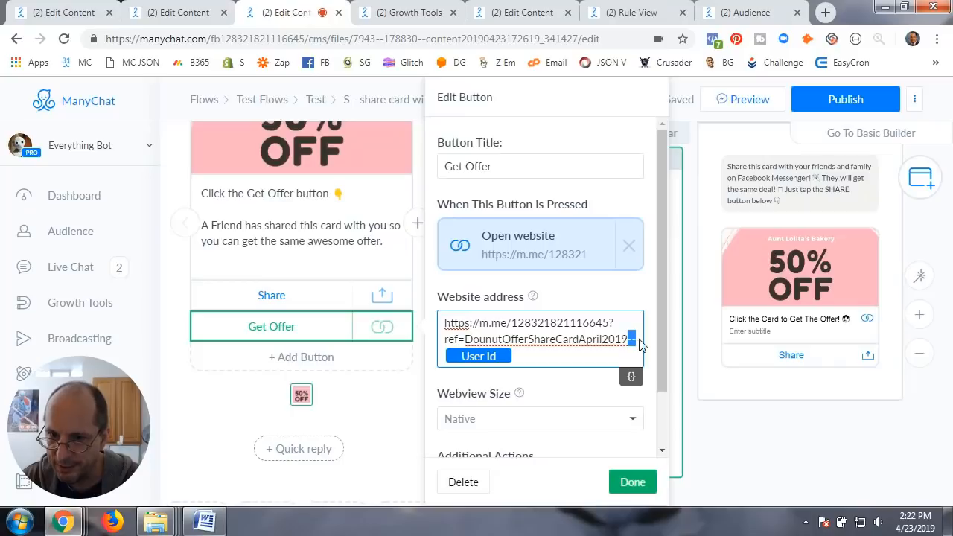
pyautogui.press('BackSpace')
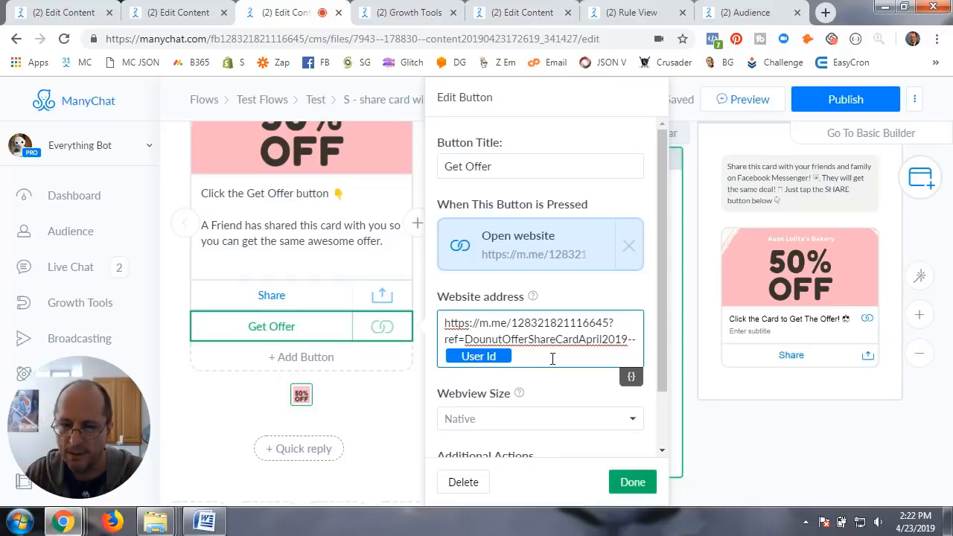
pyautogui.press('BackSpace')
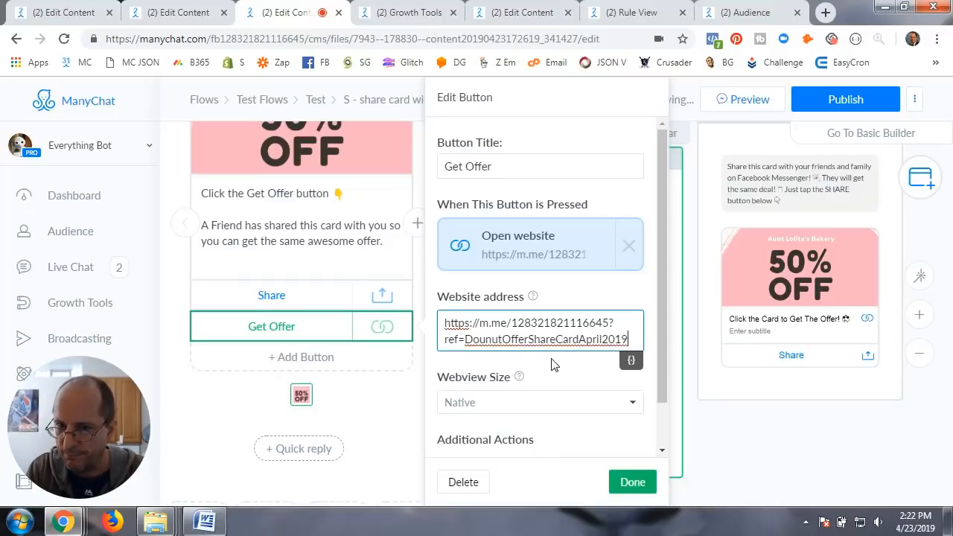
pyautogui.write('--')
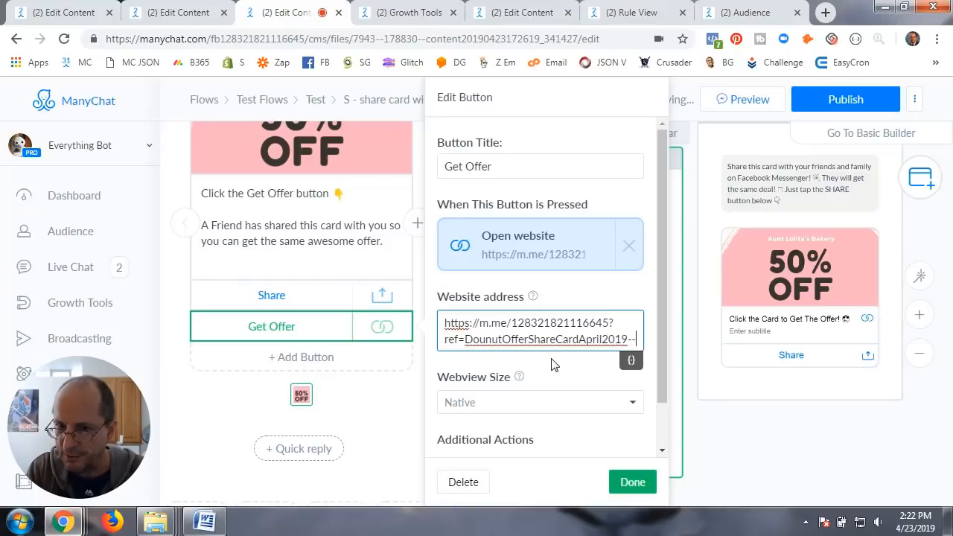
pyautogui.write('{{')
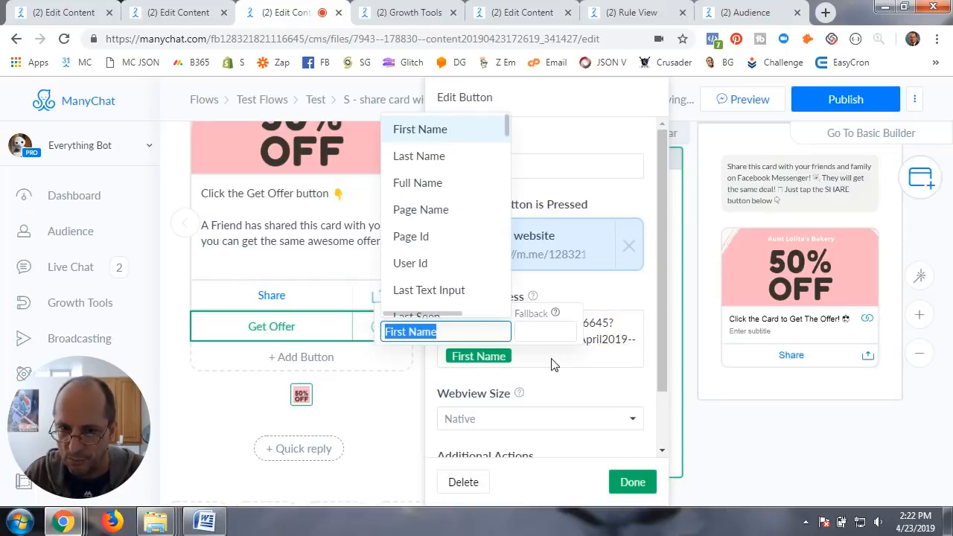
pyautogui.click(422, 265)
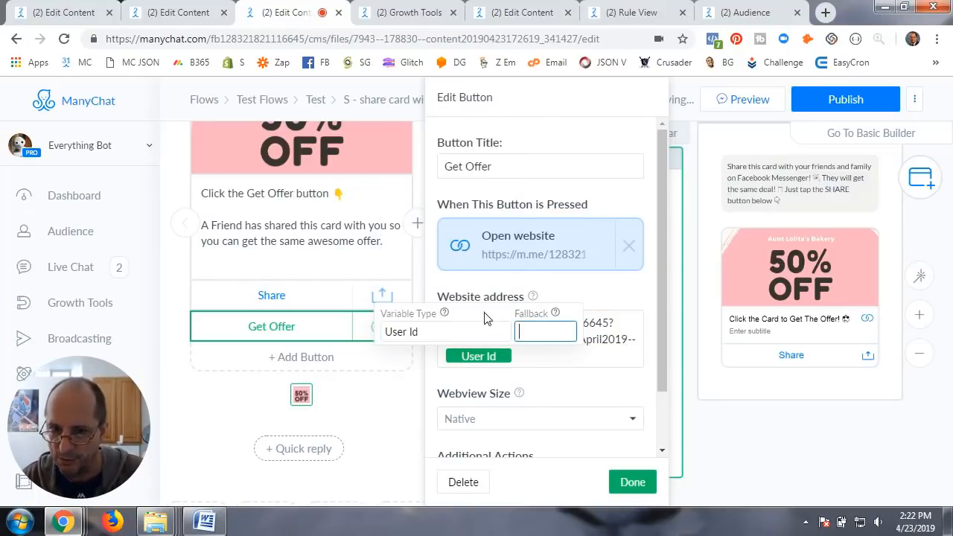
pyautogui.click(526, 354)
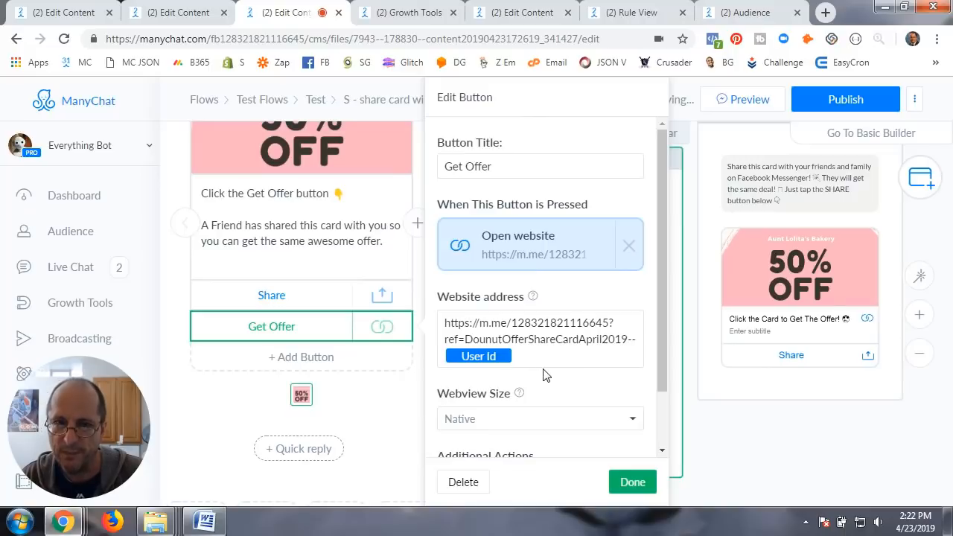
# Step: Finish the Get Offer button's settings and publish the S - share card with referral flow
pyautogui.click(628, 482)
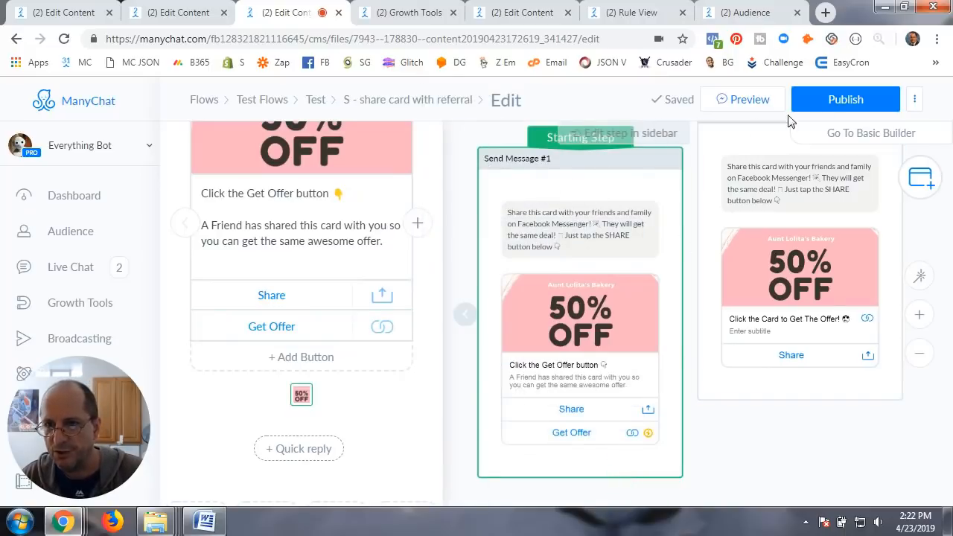
pyautogui.click(850, 97)
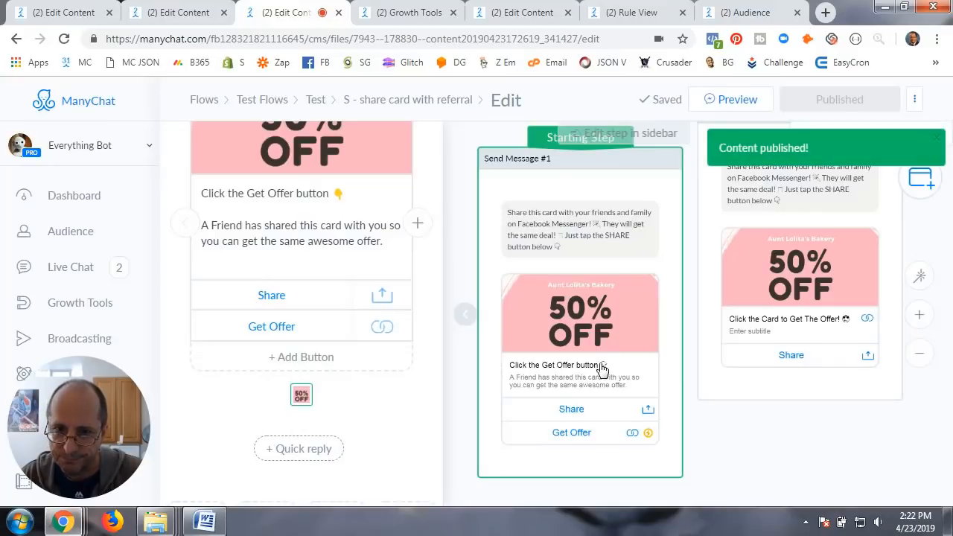
pyautogui.scroll(3, 268, 320)
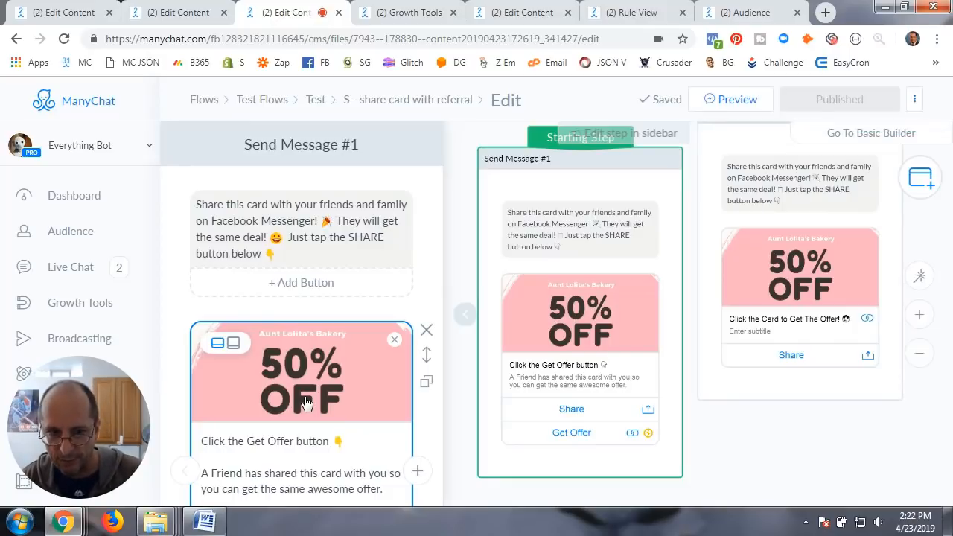
pyautogui.scroll(-2, 305, 403)
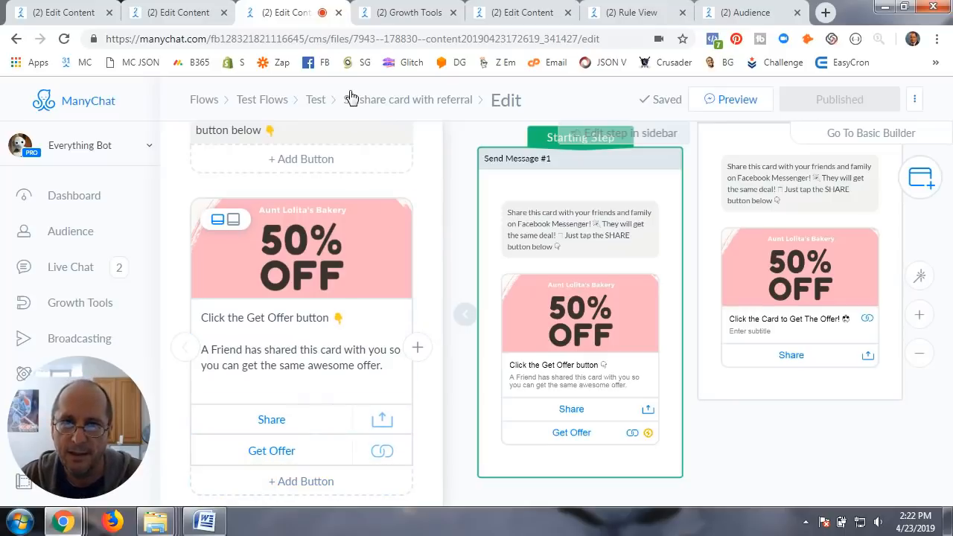
# Step: Examine the Coupon Redemption flow's path from the coupon message through the Smart Delay to S - share card with referral
pyautogui.click(409, 13)
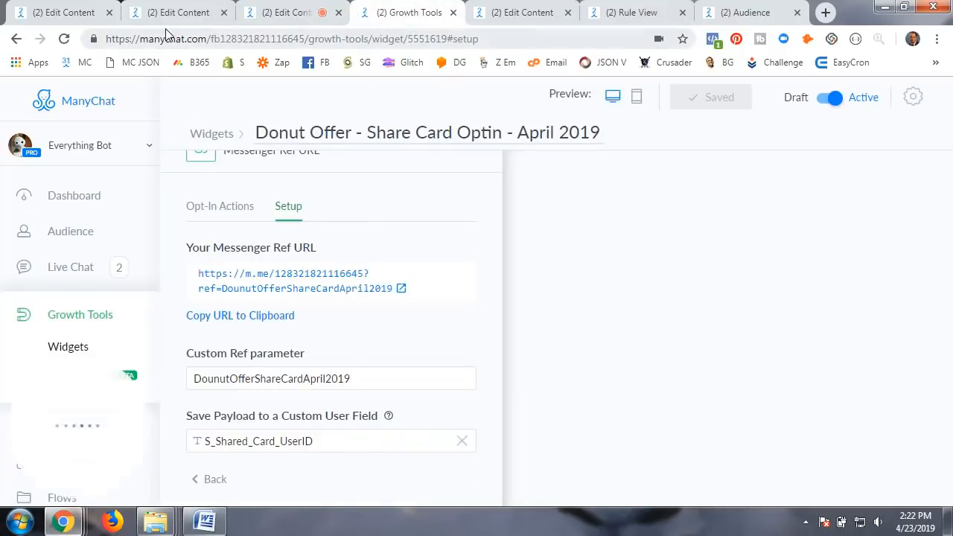
pyautogui.click(165, 13)
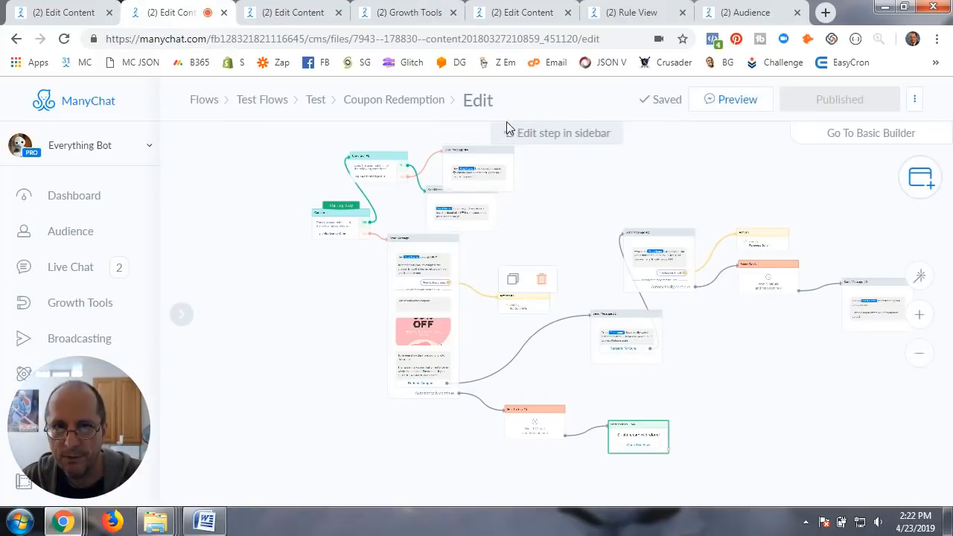
pyautogui.scroll(5, 719, 355)
pyautogui.moveTo(737, 365); pyautogui.dragTo(727, 222)
pyautogui.moveTo(358, 417); pyautogui.dragTo(489, 395)
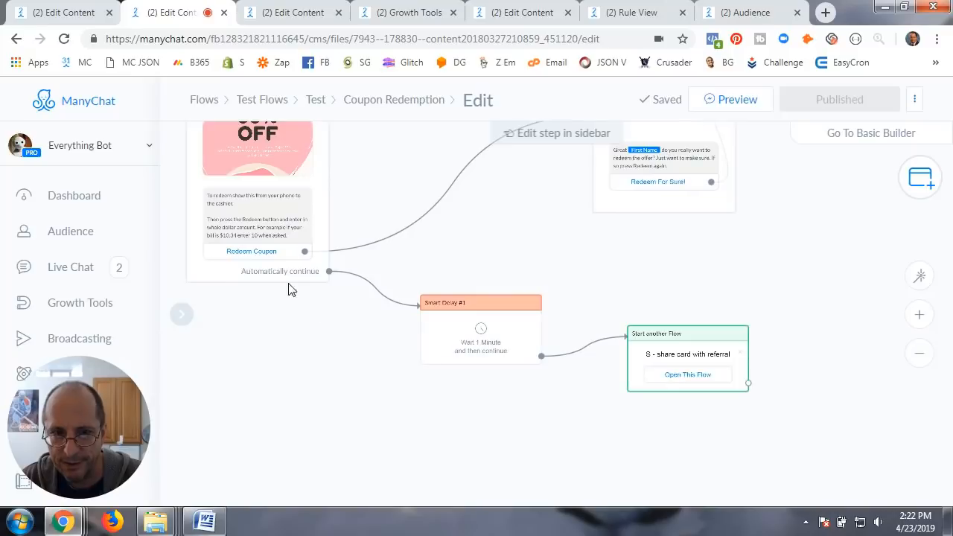
pyautogui.scroll(-3, 314, 365)
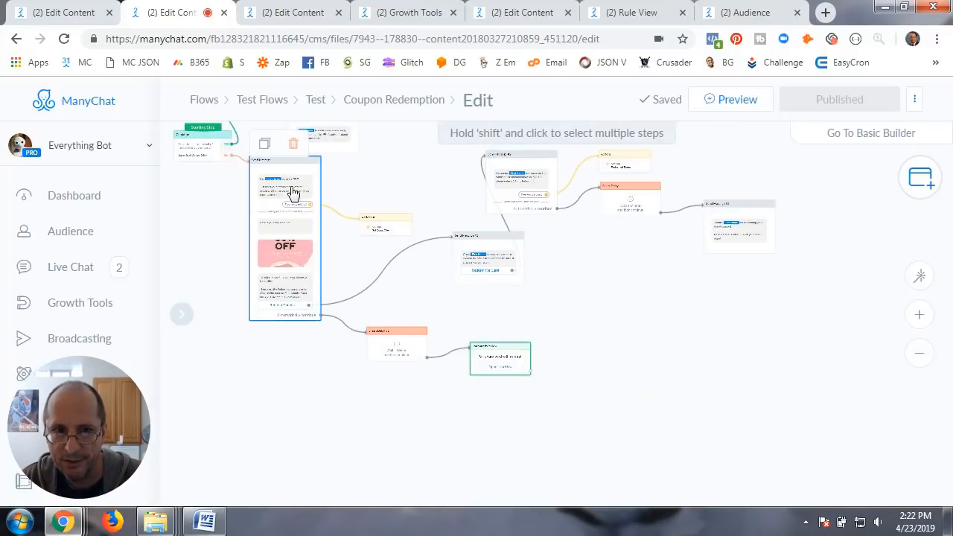
# Step: Review the coupon message's follow-up to Smart Delay #1 and the Start another Flow step in the Coupon Redemption flow
pyautogui.scroll(4, 276, 351)
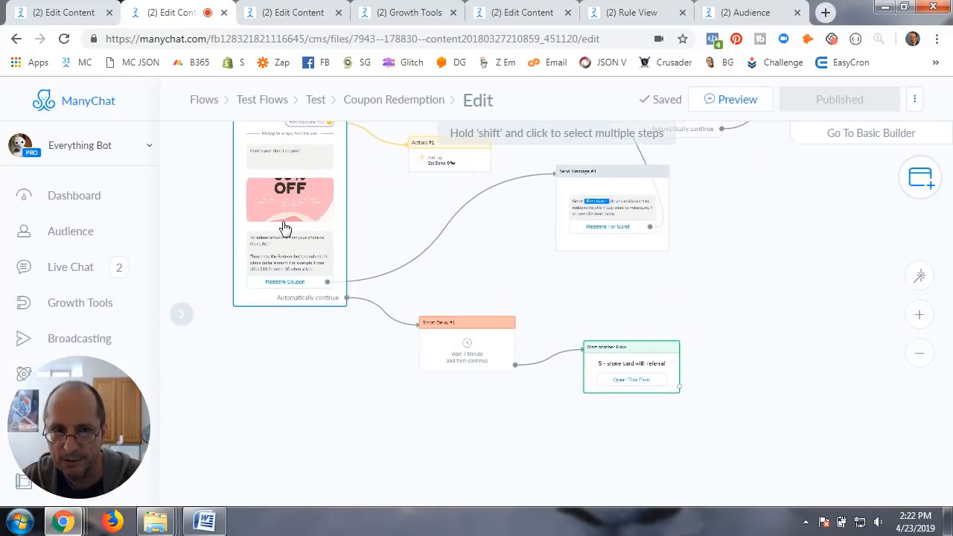
pyautogui.click(271, 302)
pyautogui.scroll(-5, 311, 376)
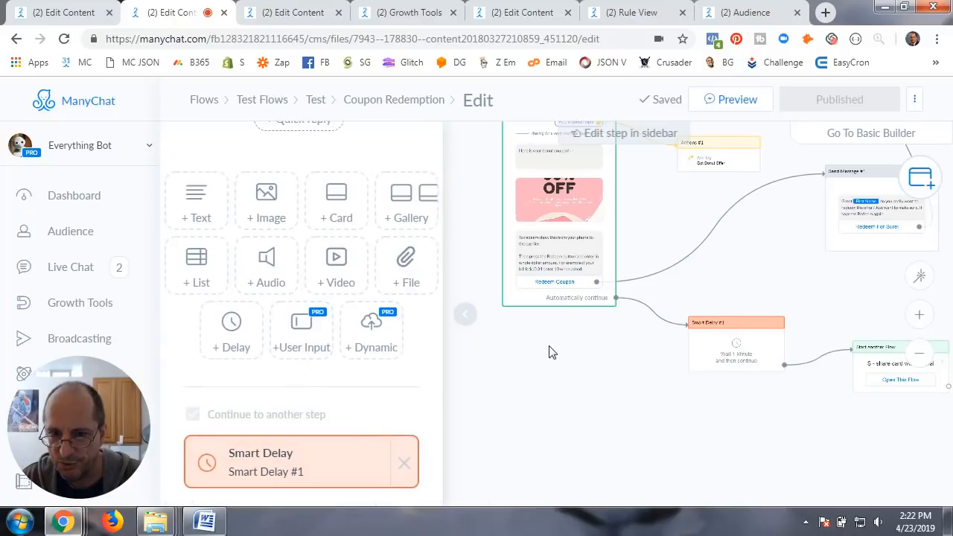
pyautogui.click(462, 318)
pyautogui.moveTo(583, 375); pyautogui.dragTo(417, 330)
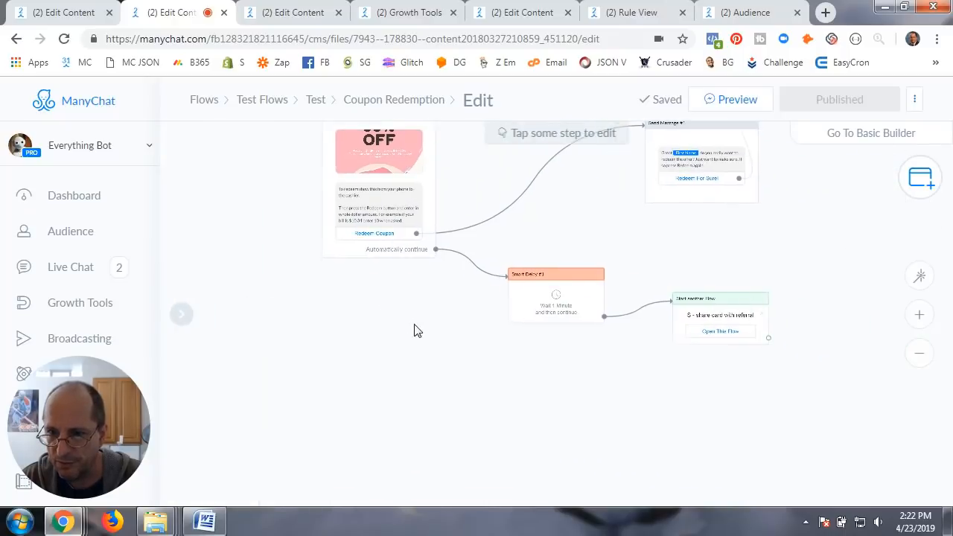
pyautogui.scroll(3, 502, 389)
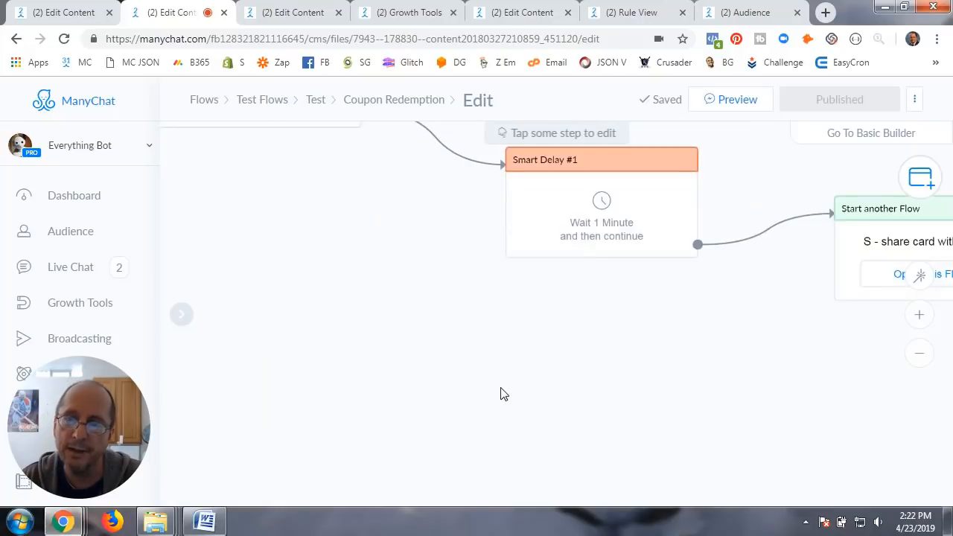
pyautogui.moveTo(847, 339); pyautogui.dragTo(463, 384)
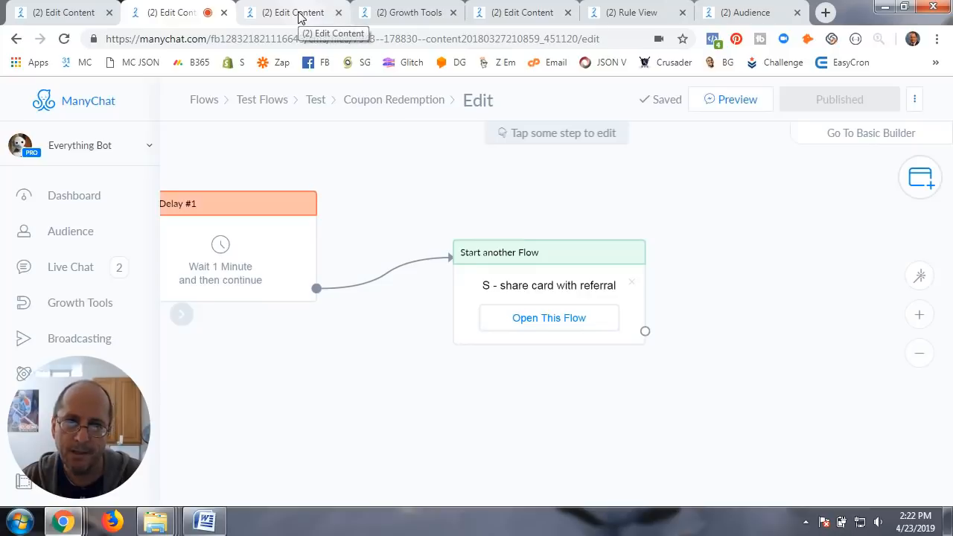
# Step: Compare the share card in the with-referral test flow with the Get Offer card in S - share card with referral
pyautogui.click(67, 14)
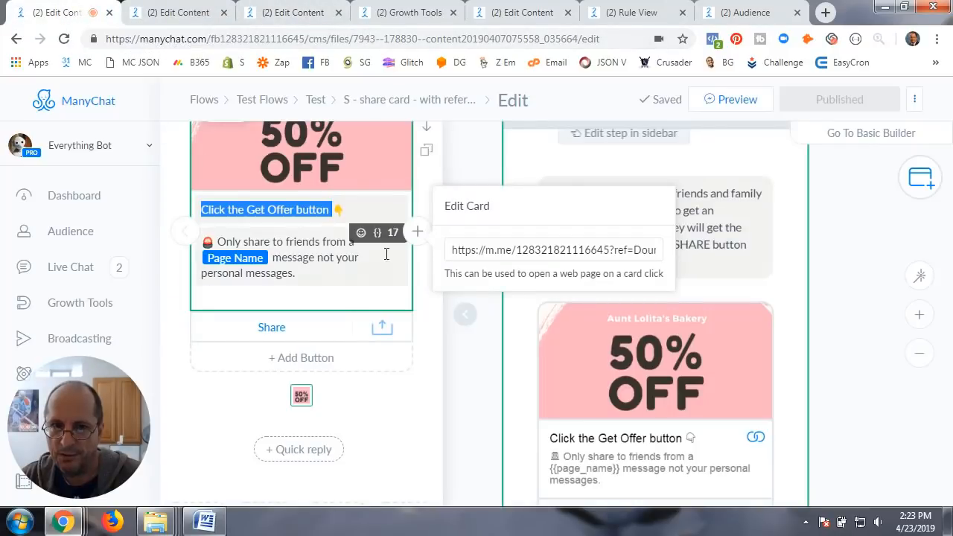
pyautogui.click(465, 316)
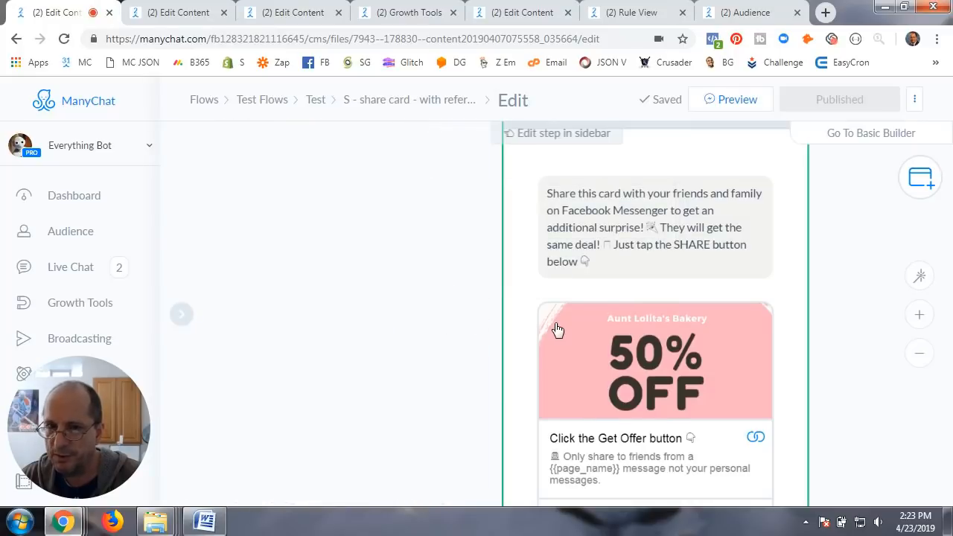
pyautogui.scroll(-2, 555, 324)
pyautogui.scroll(2, 558, 330)
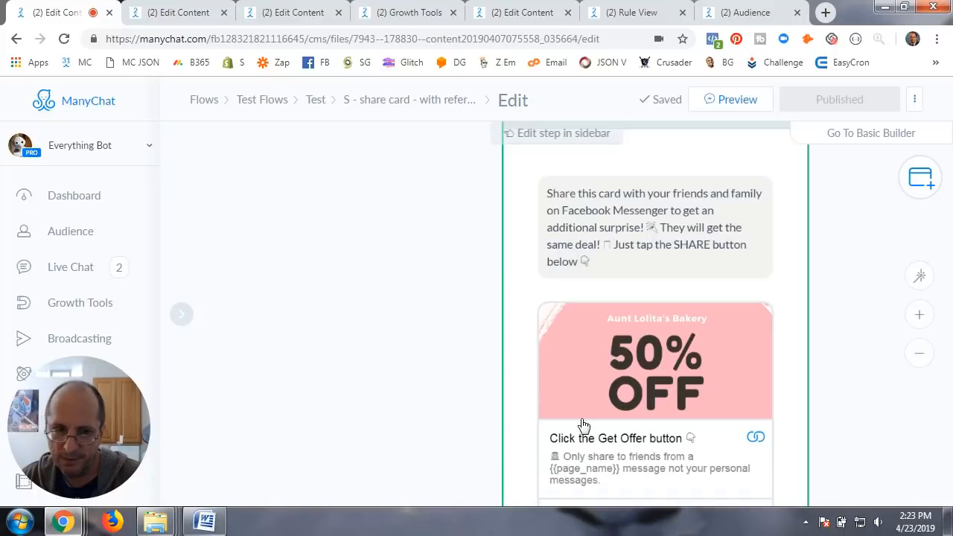
pyautogui.click(184, 19)
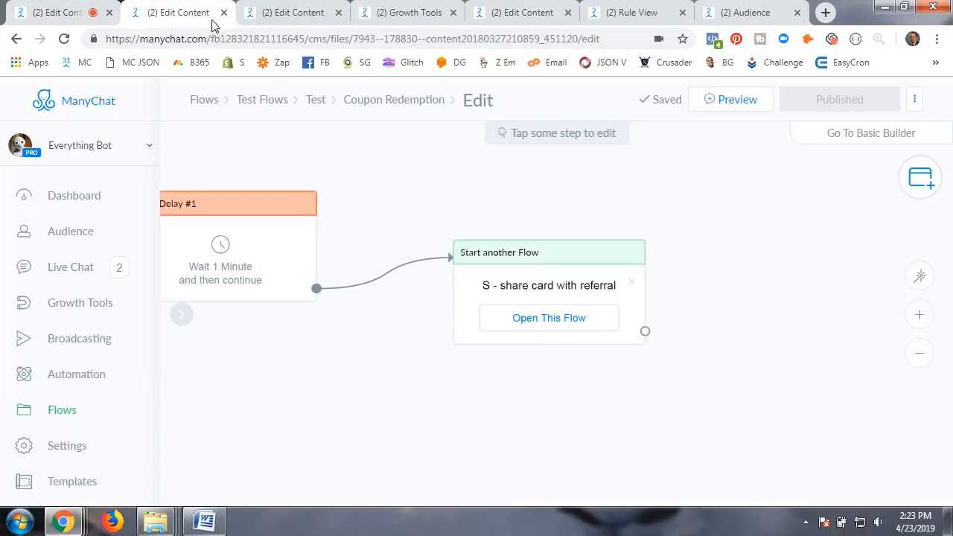
pyautogui.click(293, 21)
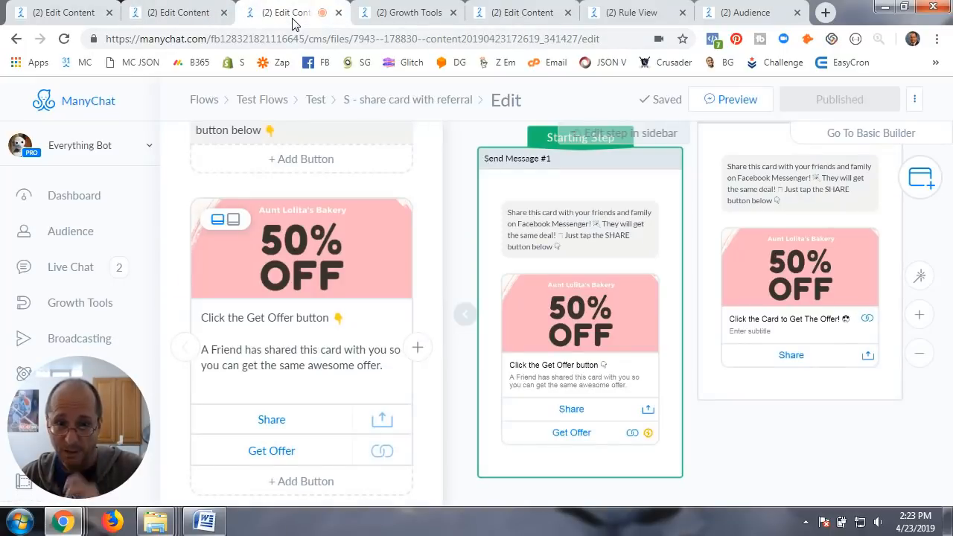
# Step: Review the Donut Offer - Share Card Optin - April 2019 growth tool and the Shared Card Activated rule's trigger and action
pyautogui.click(421, 15)
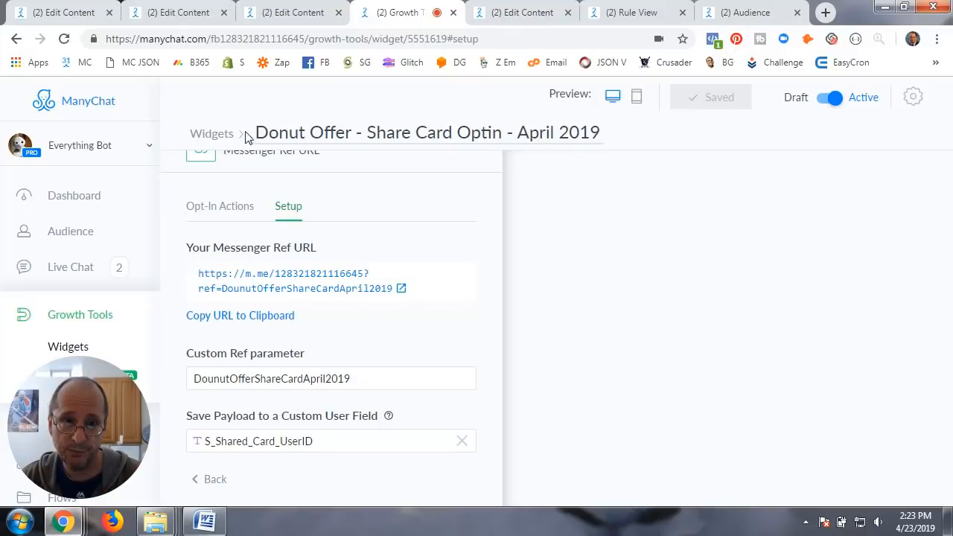
pyautogui.click(218, 142)
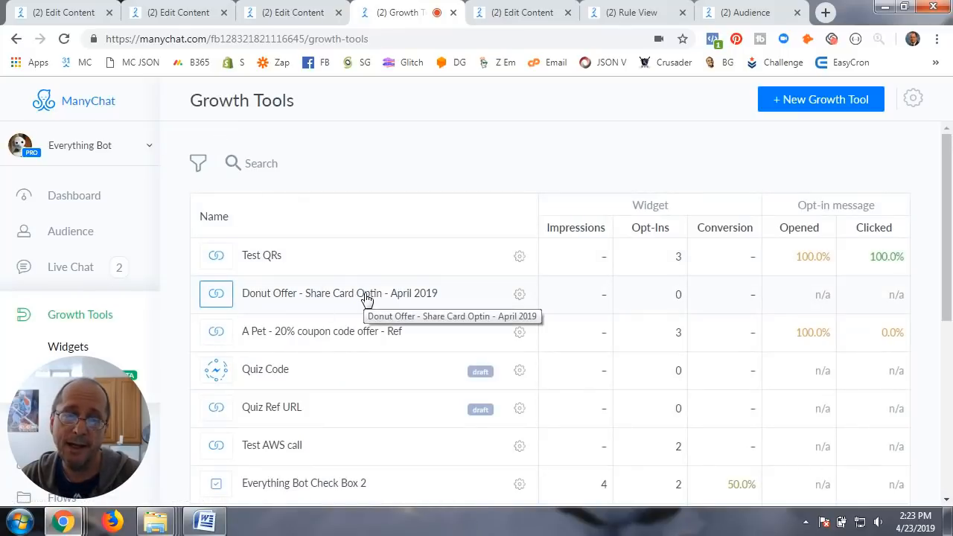
pyautogui.click(655, 15)
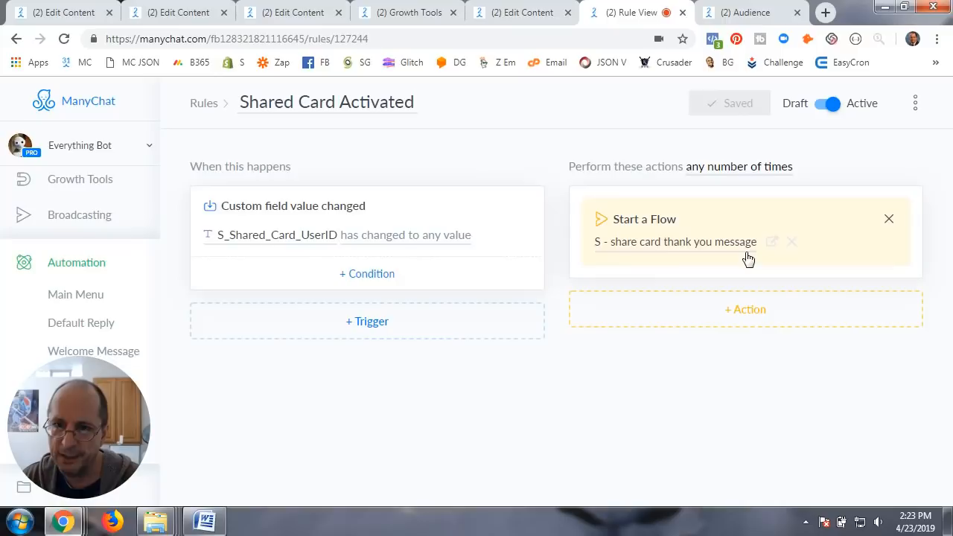
# Step: Open the S - share card thank you message flow from the Test folder for editing
pyautogui.click(530, 15)
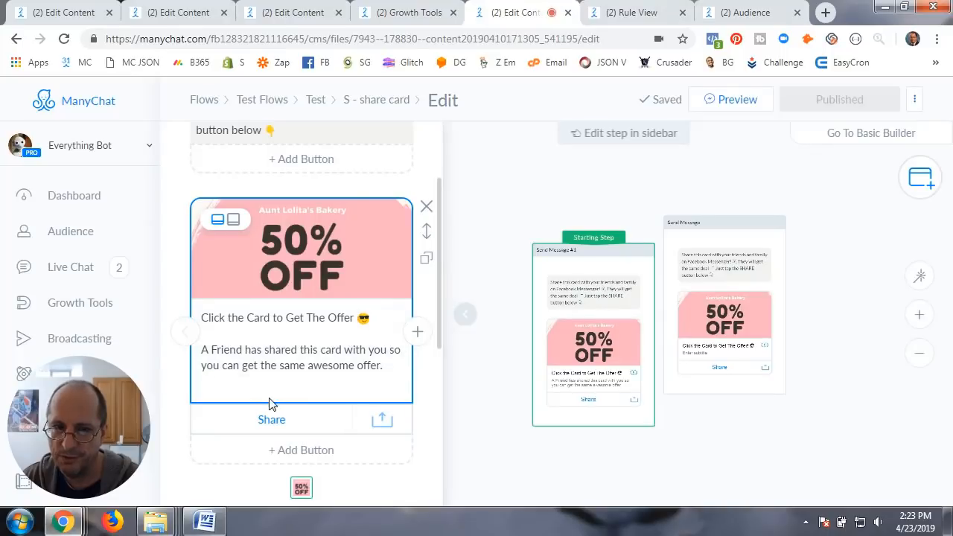
pyautogui.click(316, 100)
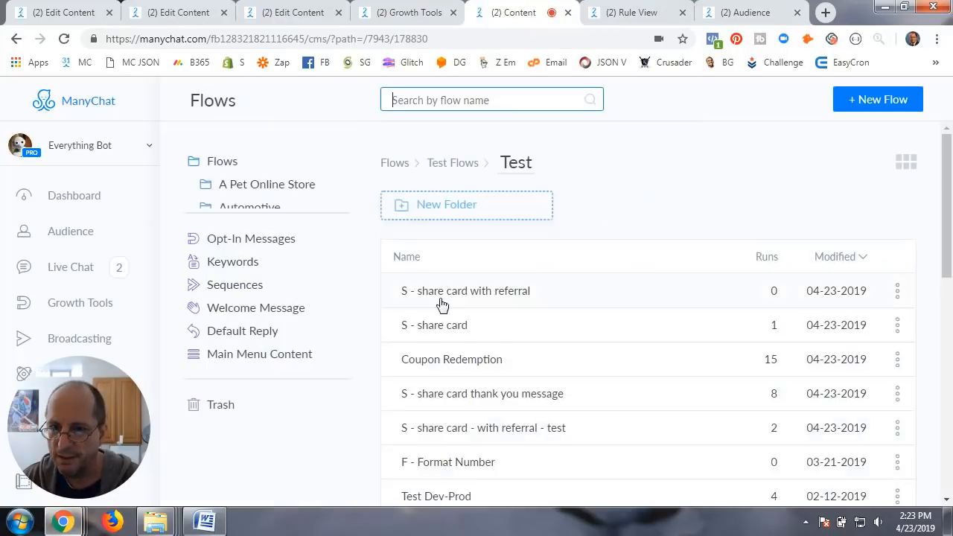
pyautogui.click(481, 398)
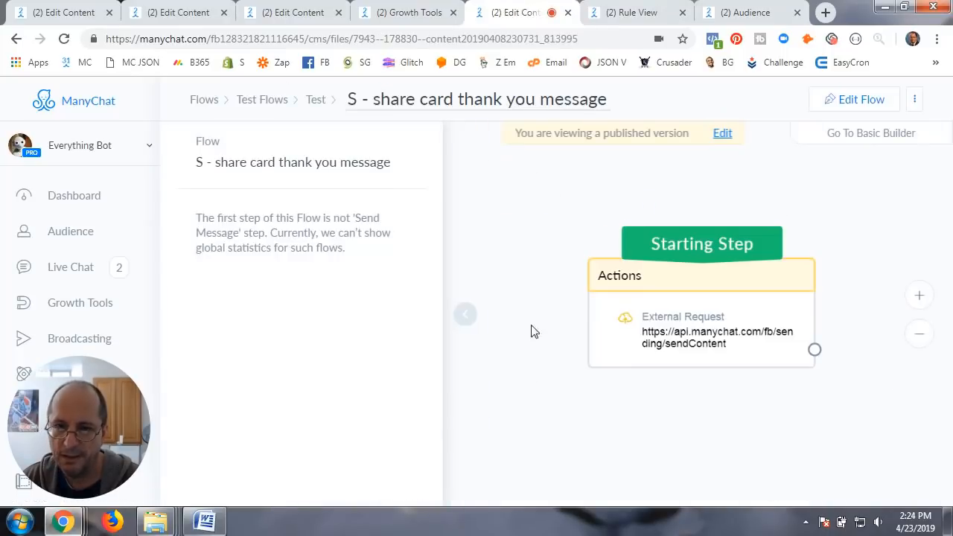
pyautogui.scroll(1, 820, 250)
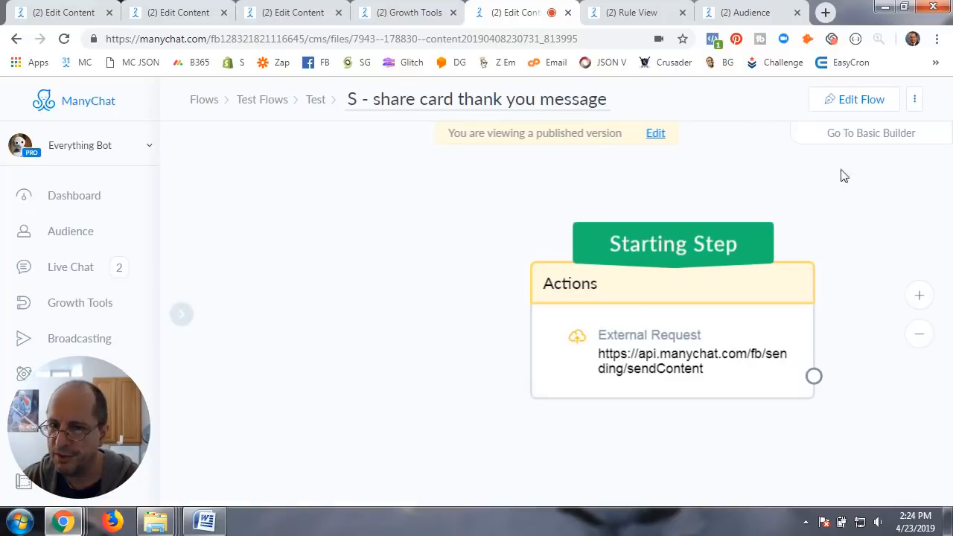
pyautogui.click(853, 101)
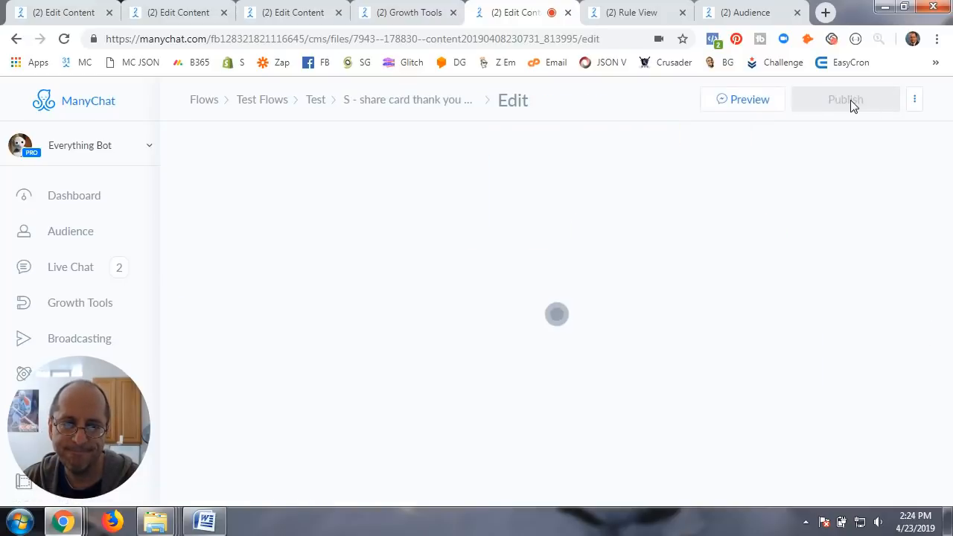
# Step: Inspect the request type, URL and headers of the starting step's External Request, and close the request
pyautogui.click(565, 320)
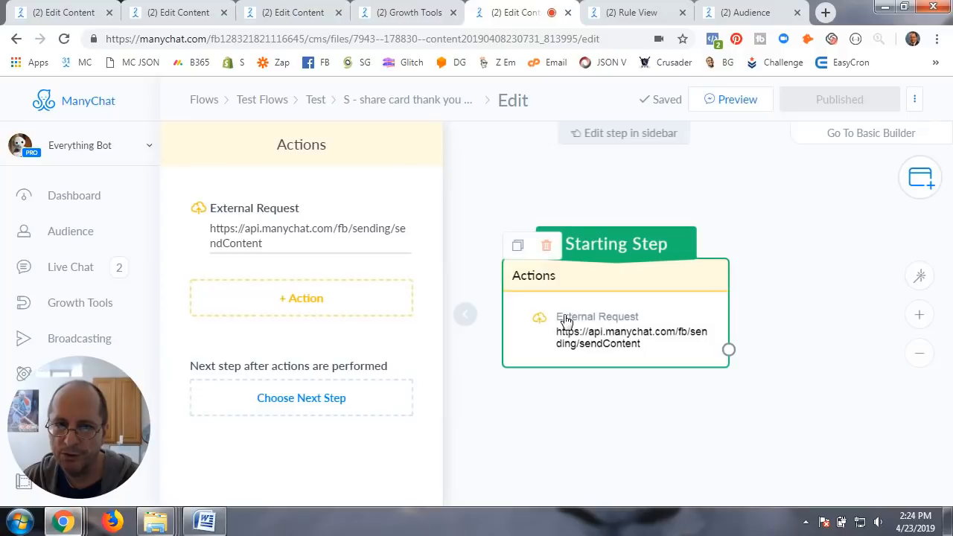
pyautogui.click(307, 246)
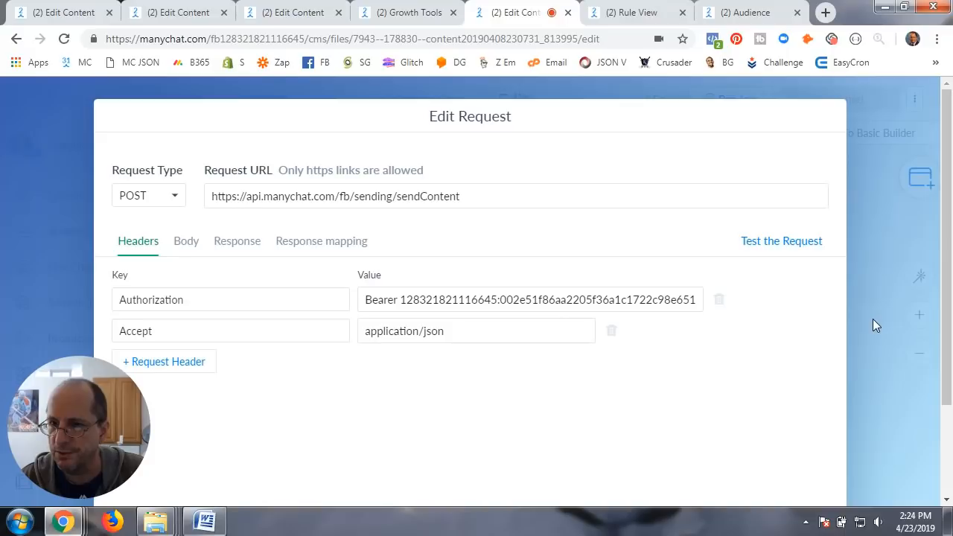
pyautogui.scroll(-3, 778, 386)
pyautogui.click(727, 460)
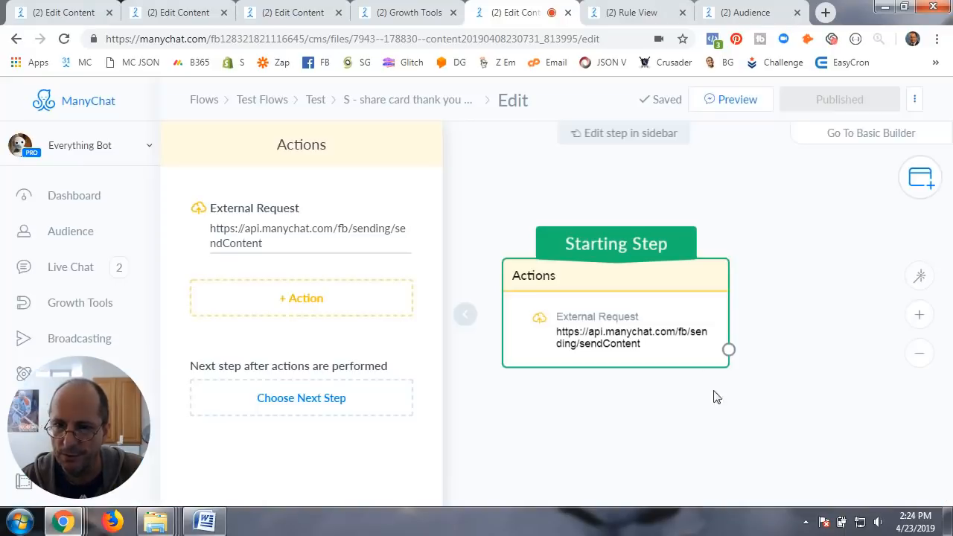
# Step: Add a Perform Actions step with an External Request action to the thank you flow and open its empty request
pyautogui.click(459, 321)
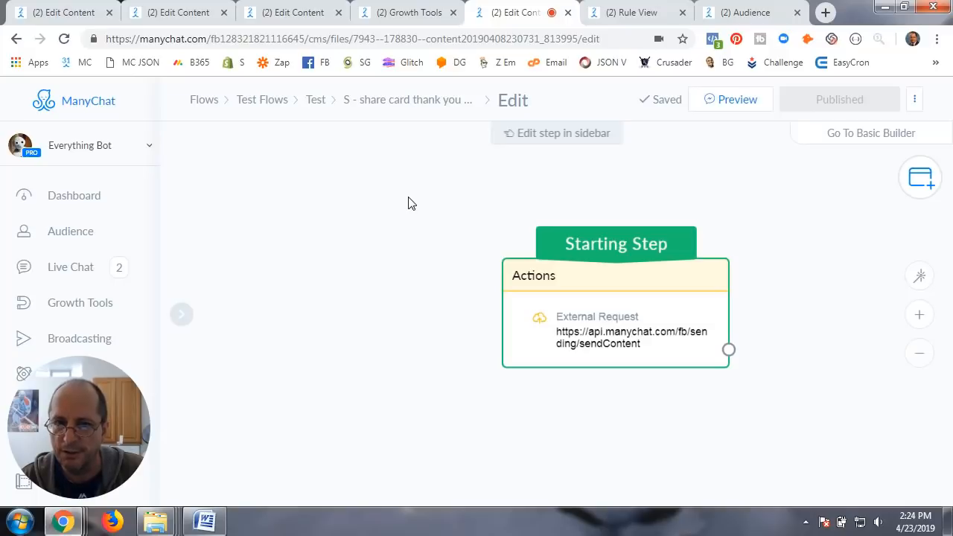
pyautogui.click(426, 203)
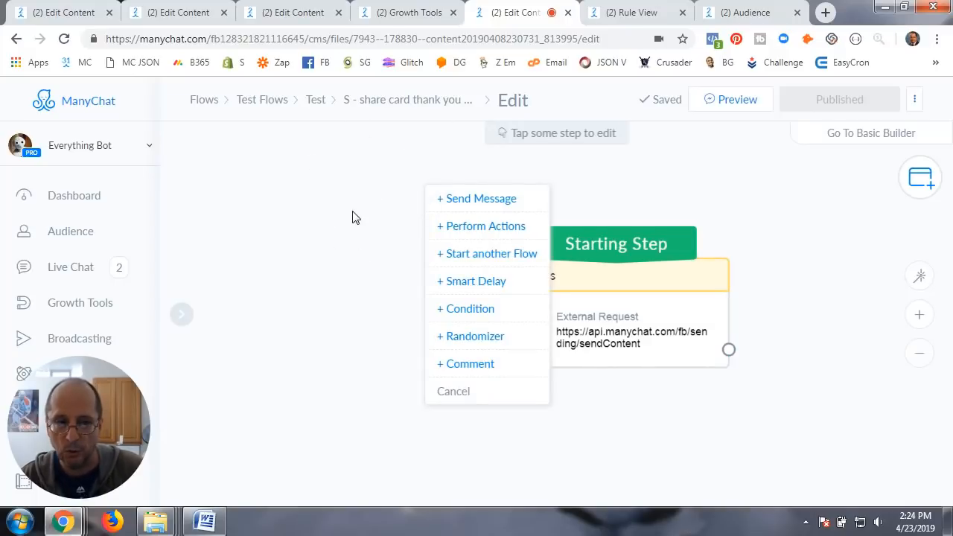
pyautogui.click(479, 233)
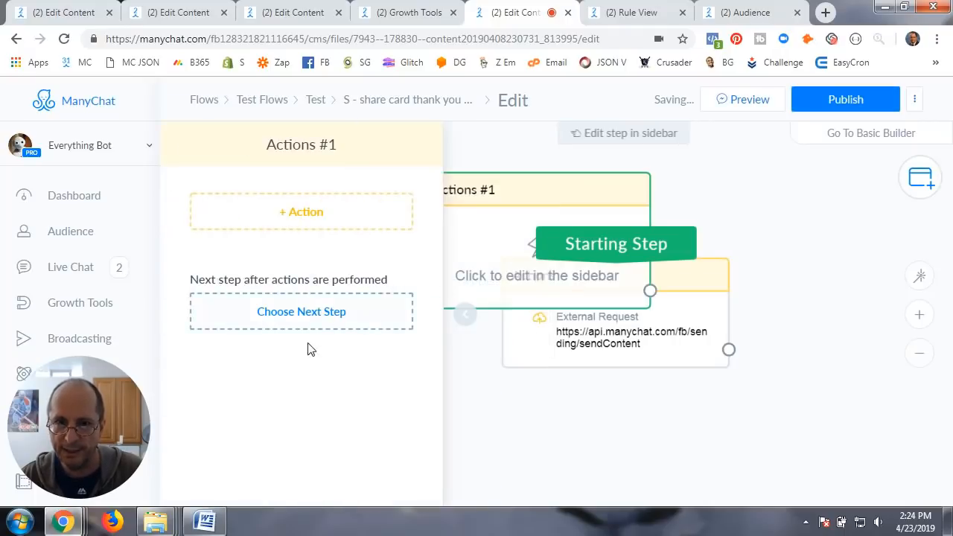
pyautogui.click(304, 222)
pyautogui.scroll(-5, 281, 319)
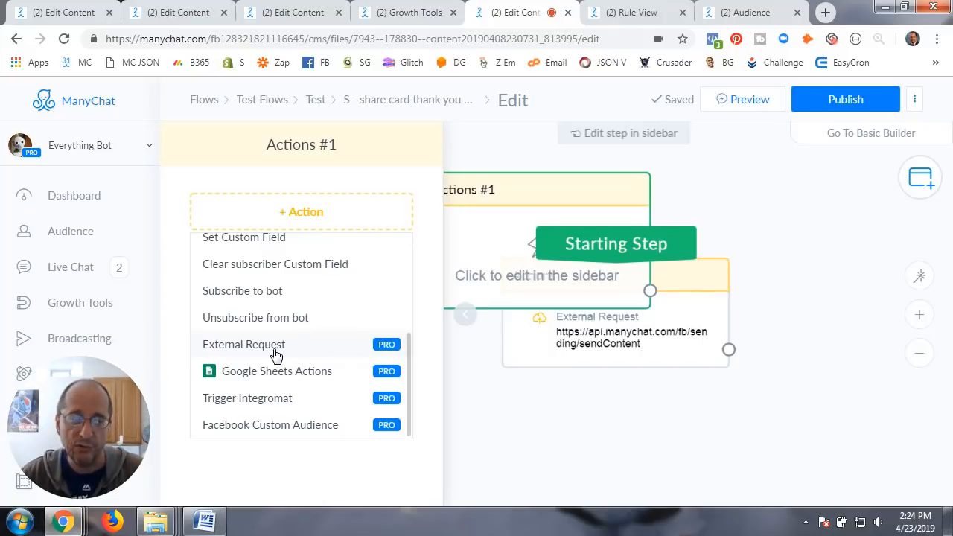
pyautogui.click(257, 347)
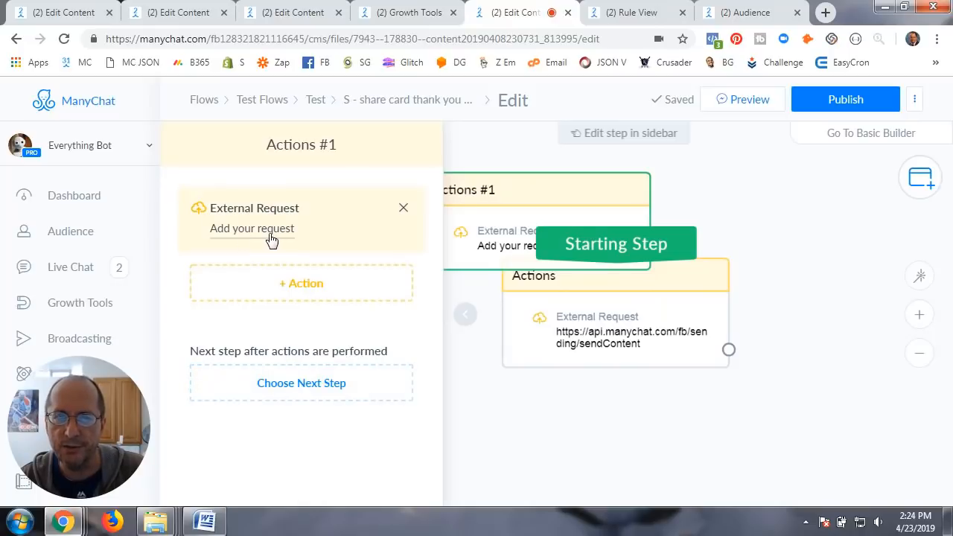
pyautogui.click(272, 237)
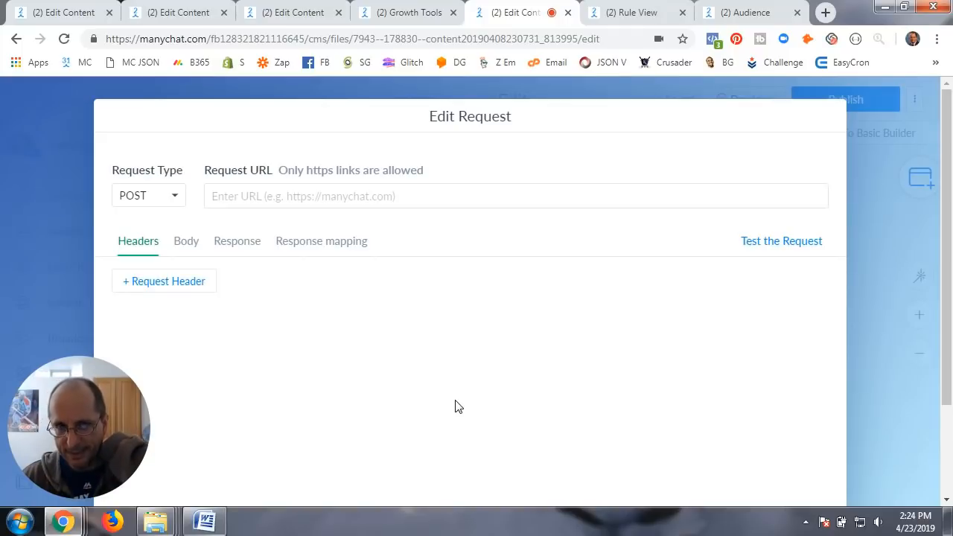
# Step: Leave the request open and bring up the API section of the bot's settings, where the token is kept
pyautogui.click(745, 15)
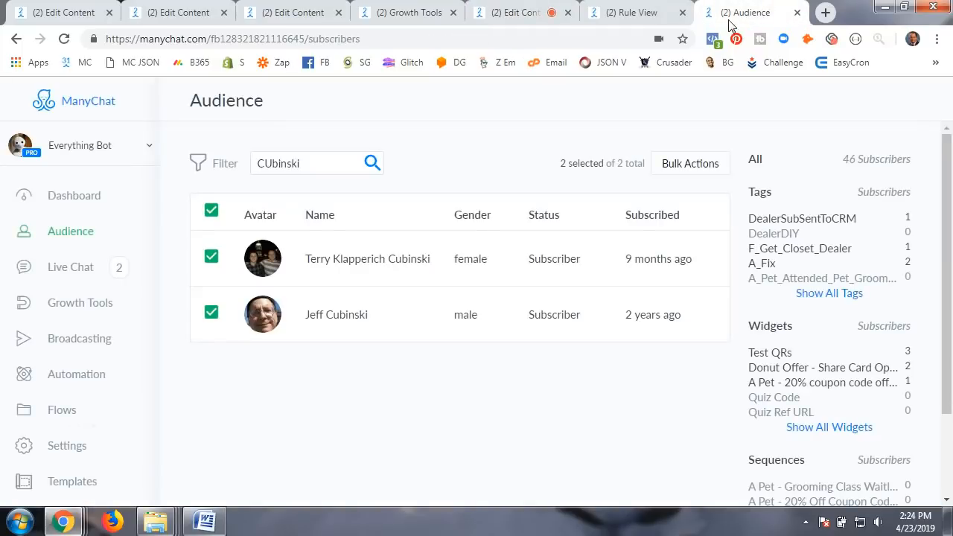
pyautogui.moveTo(30, 443); pyautogui.dragTo(807, 172)
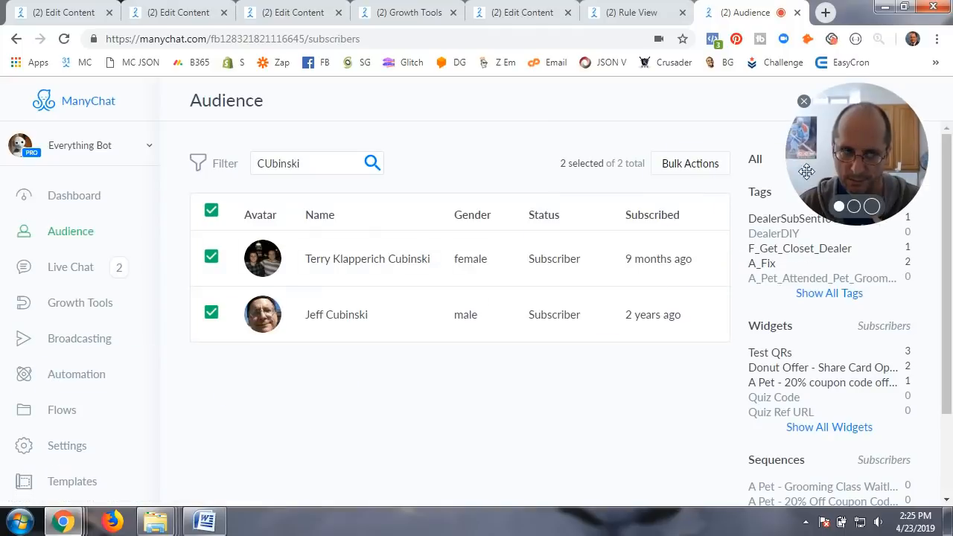
pyautogui.click(67, 447)
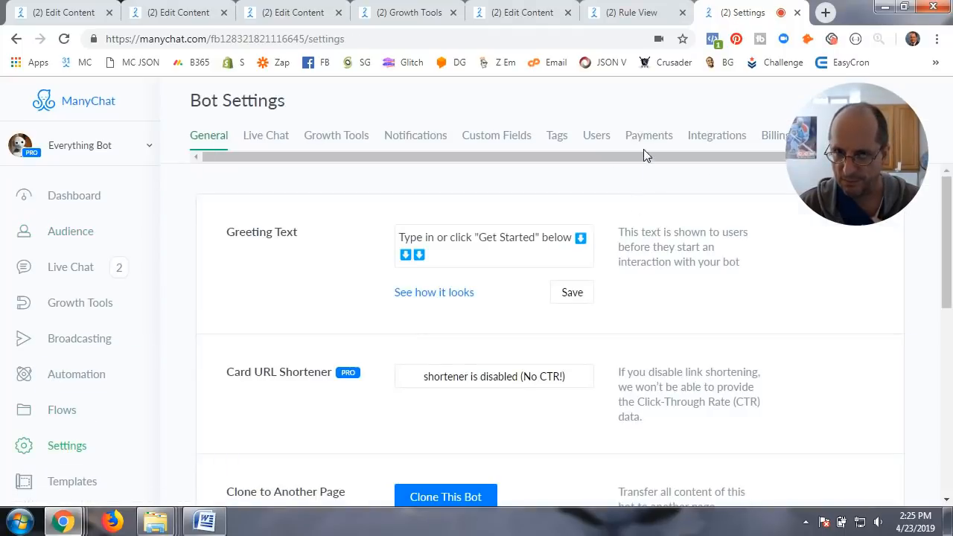
pyautogui.moveTo(643, 155); pyautogui.dragTo(755, 165)
pyautogui.click(769, 134)
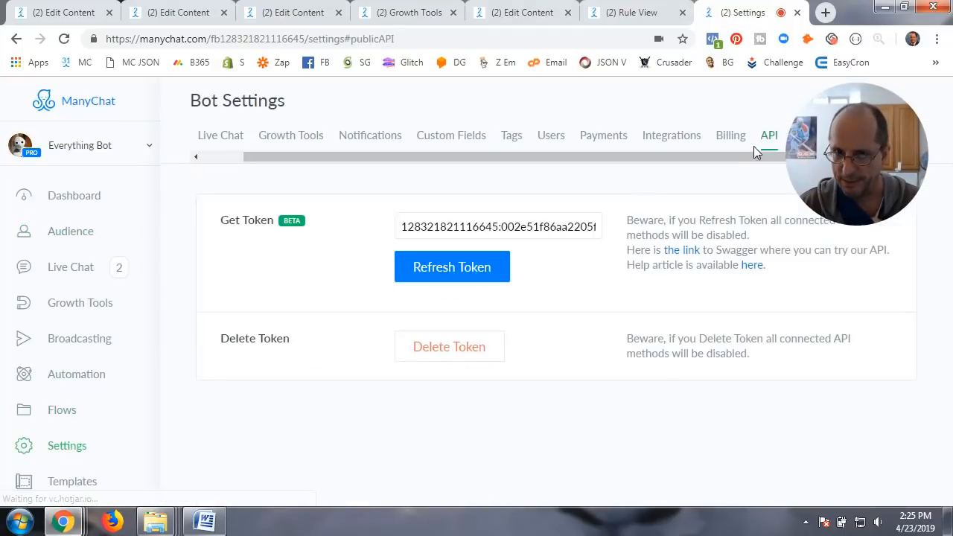
# Step: Look at ManyChat's Swagger API reference linked from the token settings, and return to the API settings
pyautogui.click(680, 252)
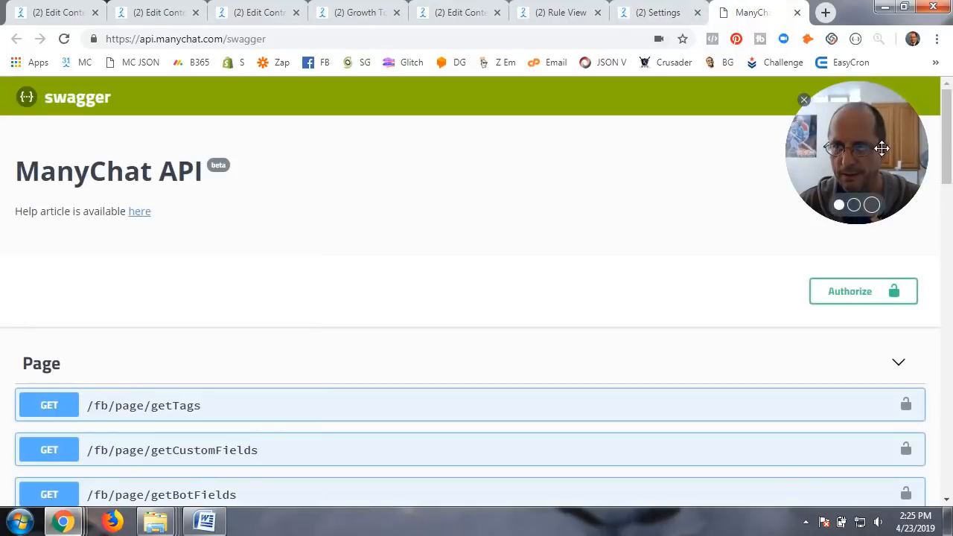
pyautogui.moveTo(882, 148); pyautogui.dragTo(167, 212)
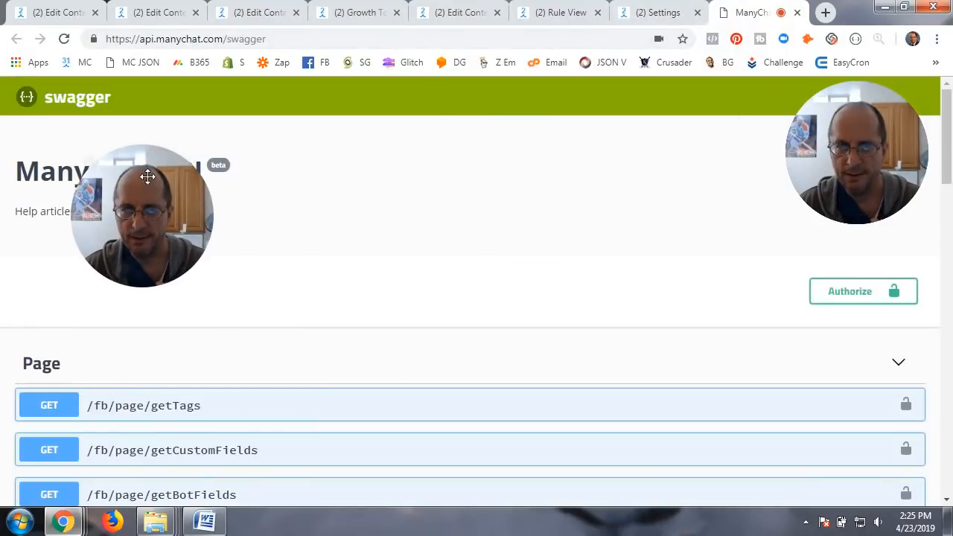
pyautogui.moveTo(148, 176); pyautogui.dragTo(835, 143)
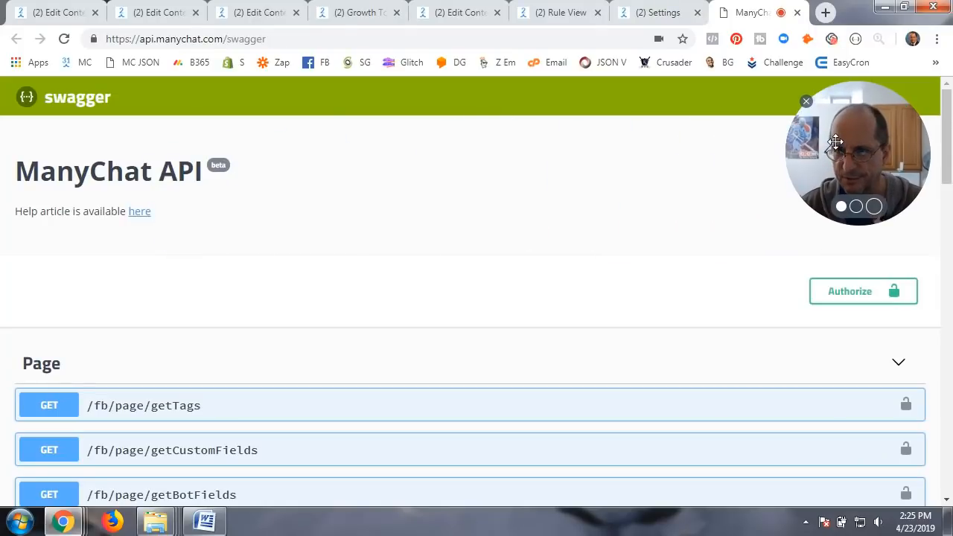
pyautogui.click(665, 15)
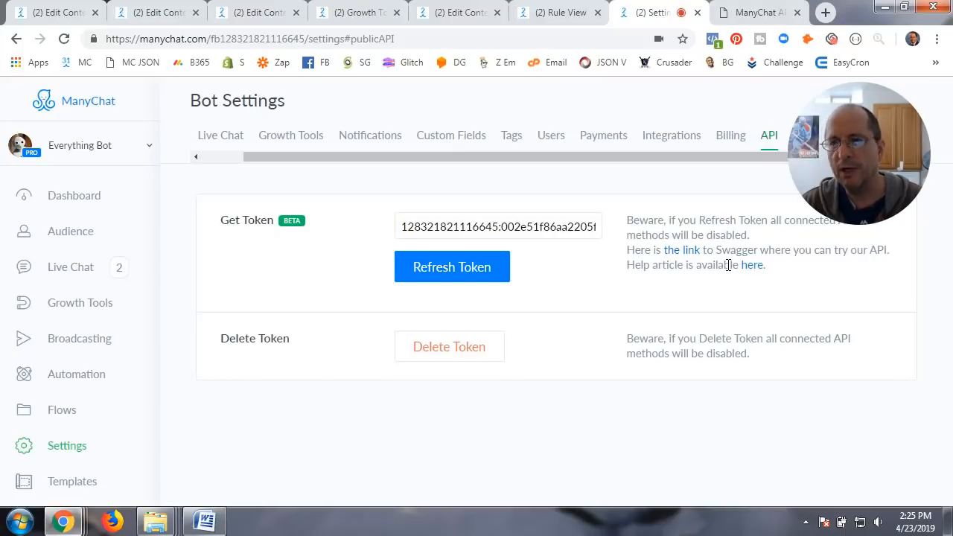
# Step: Examine the body parameters and example value of the sendContent endpoint in the Swagger API reference
pyautogui.click(763, 12)
pyautogui.scroll(-3, 386, 274)
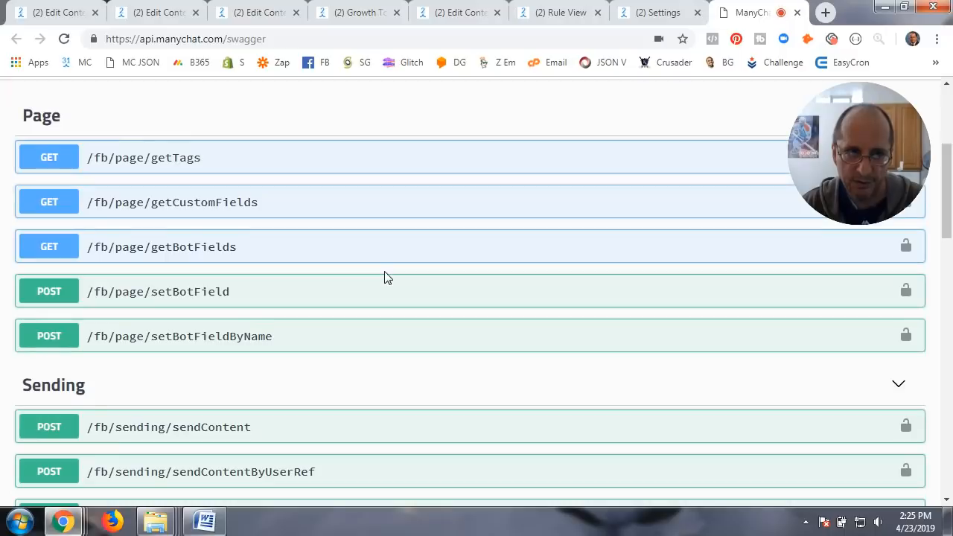
pyautogui.scroll(-3, 385, 276)
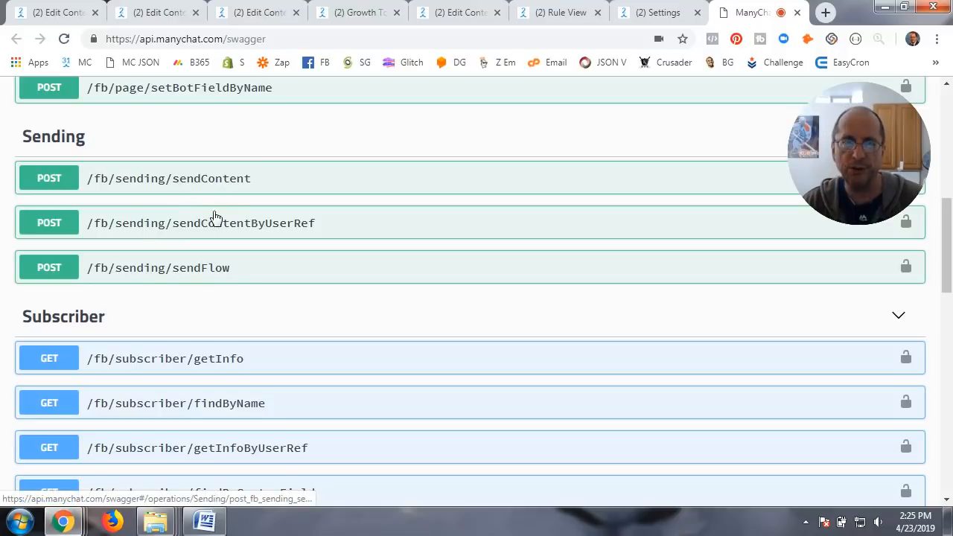
pyautogui.click(289, 186)
pyautogui.scroll(-2, 289, 348)
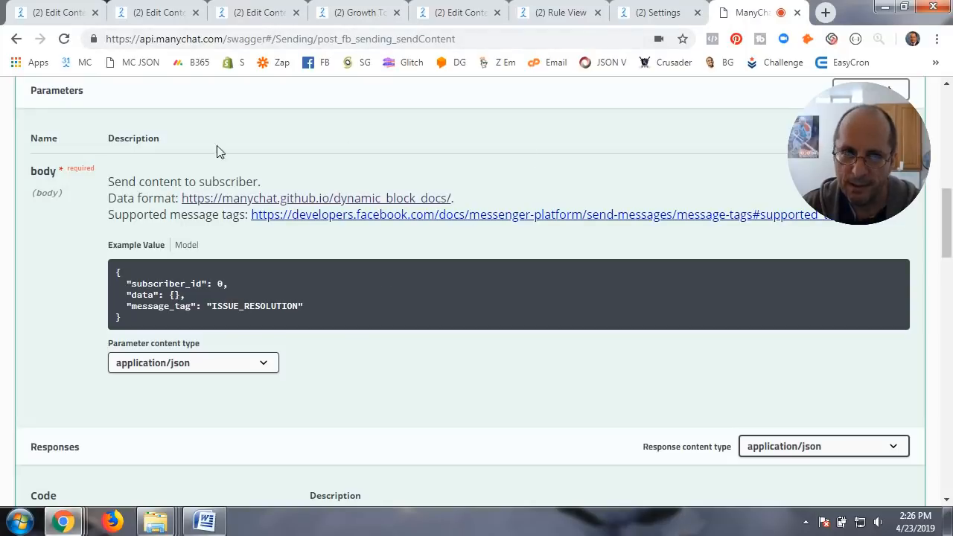
pyautogui.scroll(-5, 135, 246)
pyautogui.scroll(-3, 138, 239)
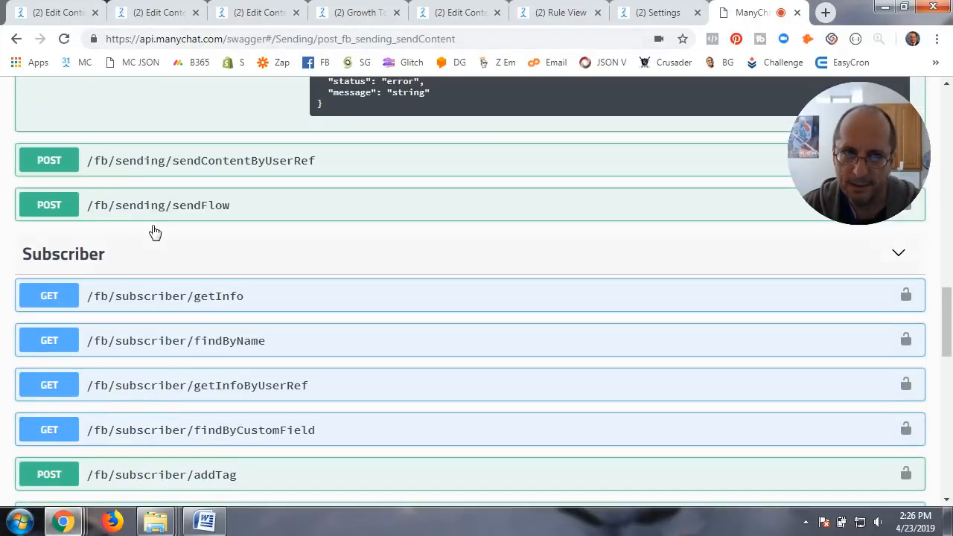
# Step: Expand the sendFlow endpoint and compare its example body with that of sendContent
pyautogui.click(196, 209)
pyautogui.scroll(-1, 237, 409)
pyautogui.scroll(-2, 238, 409)
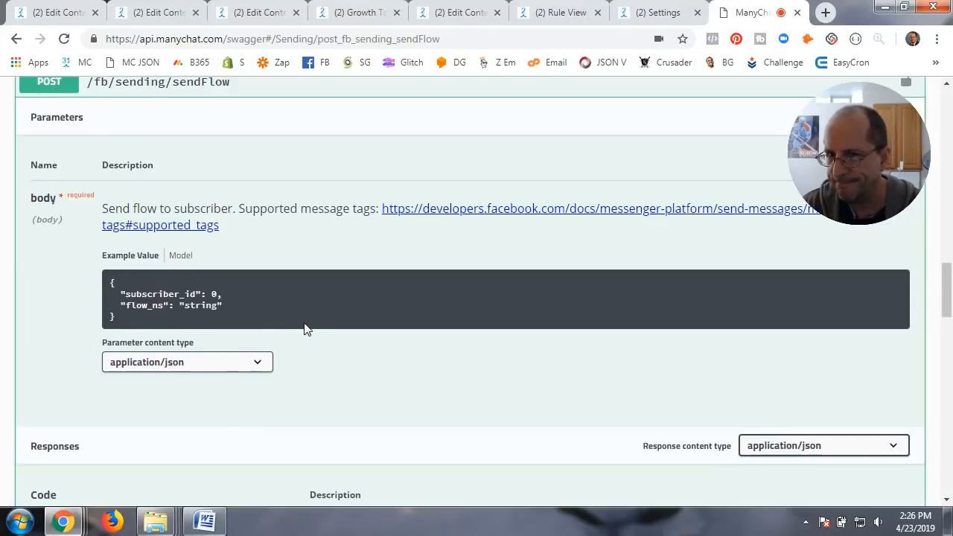
pyautogui.scroll(2, 305, 329)
pyautogui.scroll(7, 345, 283)
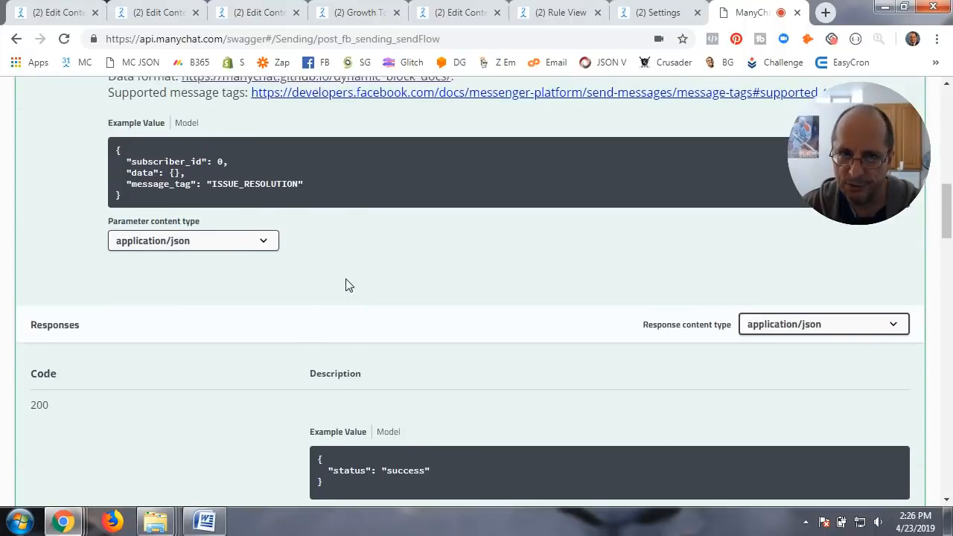
pyautogui.scroll(2, 347, 283)
pyautogui.scroll(2, 471, 303)
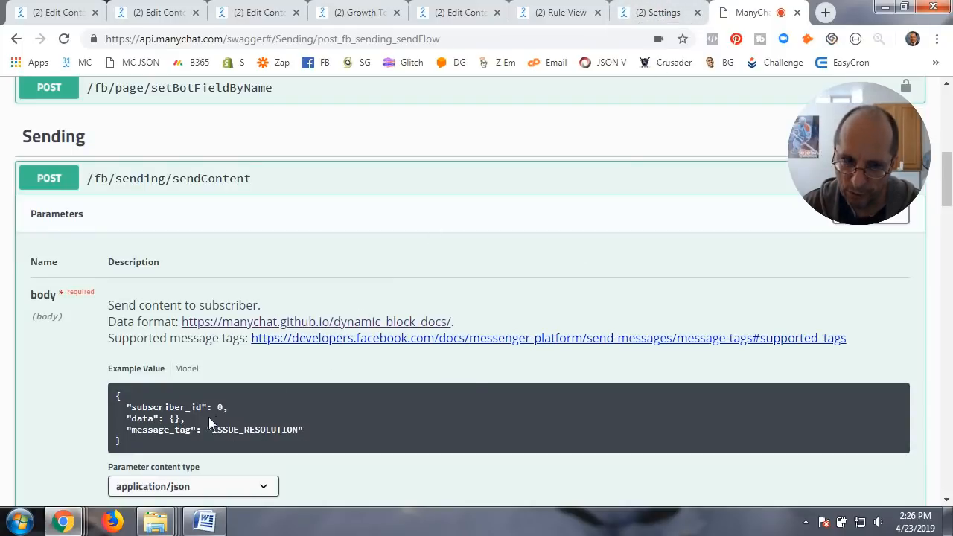
pyautogui.scroll(-2, 208, 417)
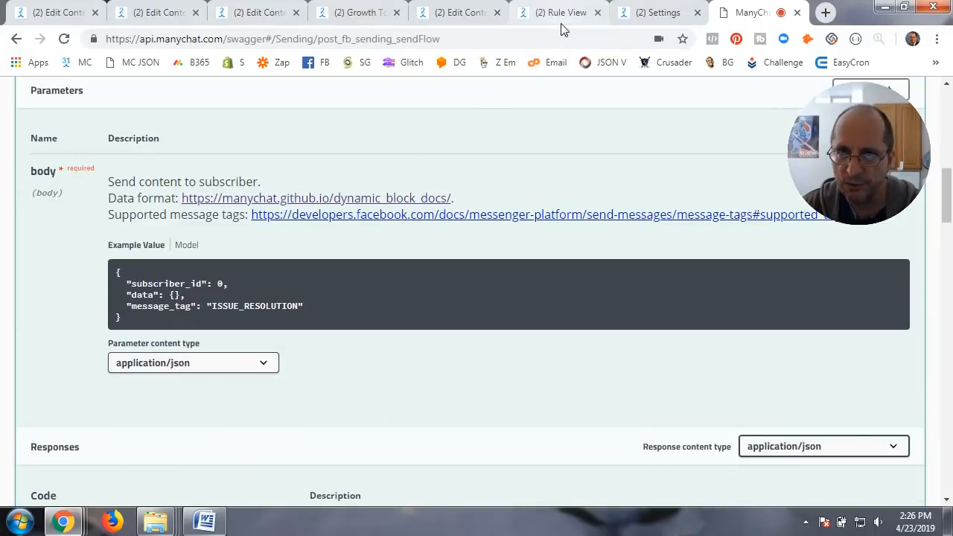
# Step: Return to the thank you flow and close the empty External Request without saving it
pyautogui.click(465, 14)
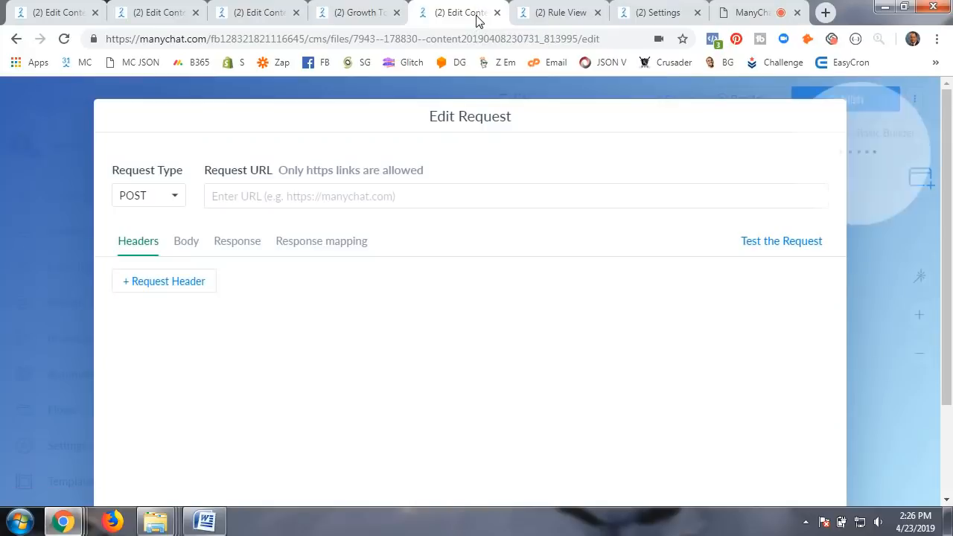
pyautogui.scroll(-2, 676, 378)
pyautogui.scroll(2, 678, 312)
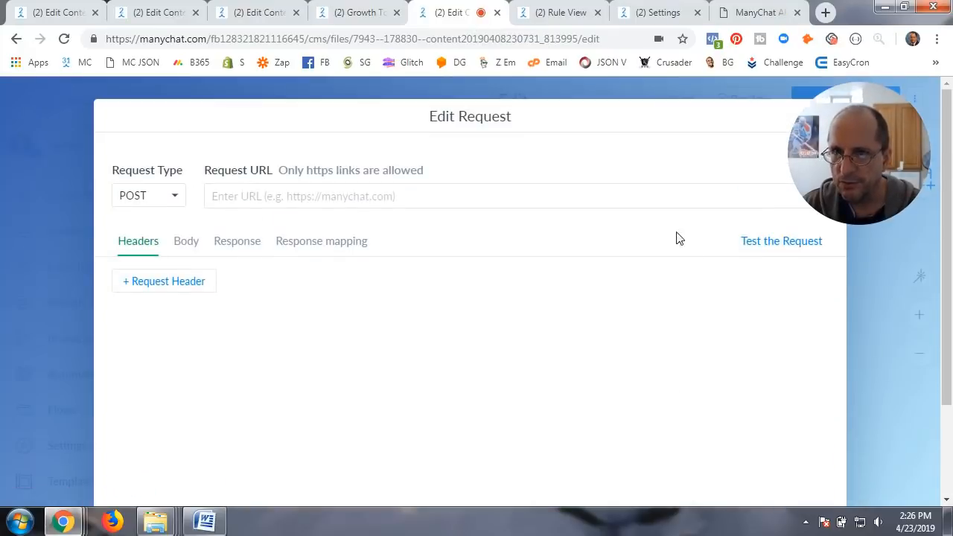
pyautogui.click(255, 198)
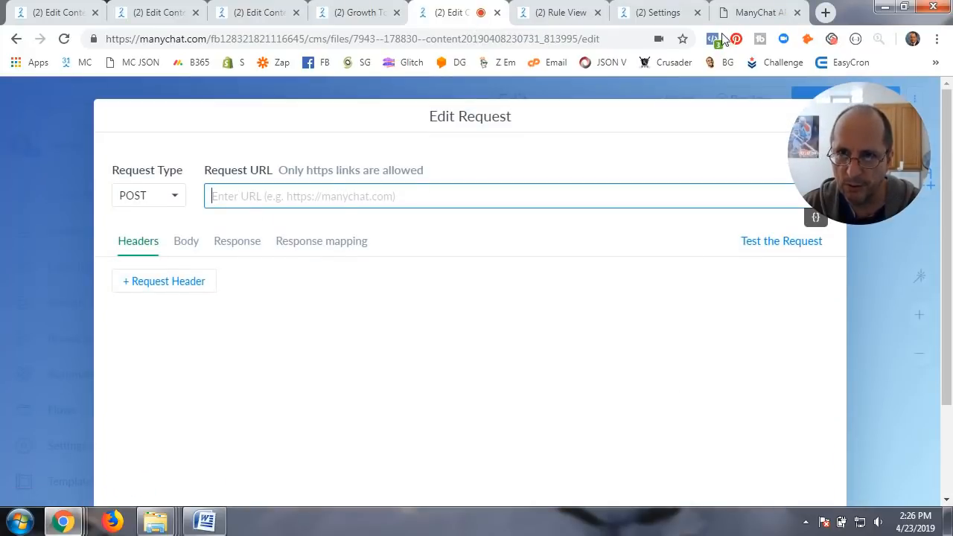
pyautogui.click(866, 393)
pyautogui.scroll(-2, 867, 393)
pyautogui.click(791, 466)
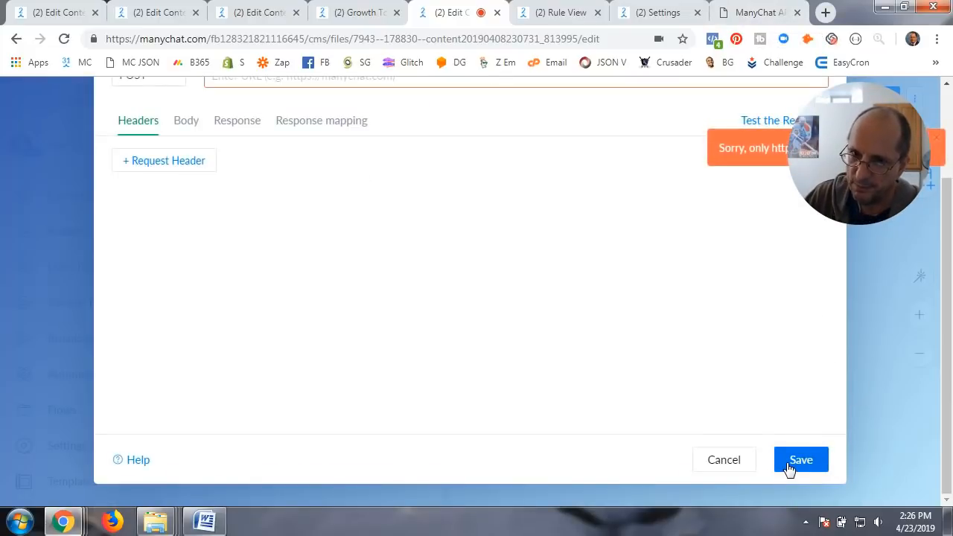
pyautogui.click(722, 461)
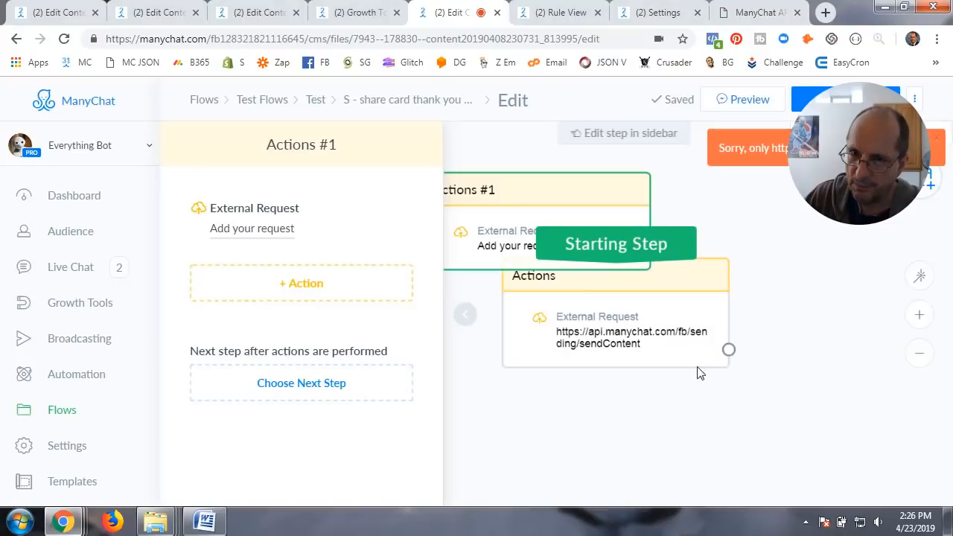
# Step: Open the starting step's External Request and compare its URL with the sendContent endpoint in the Swagger reference
pyautogui.click(602, 319)
pyautogui.click(331, 251)
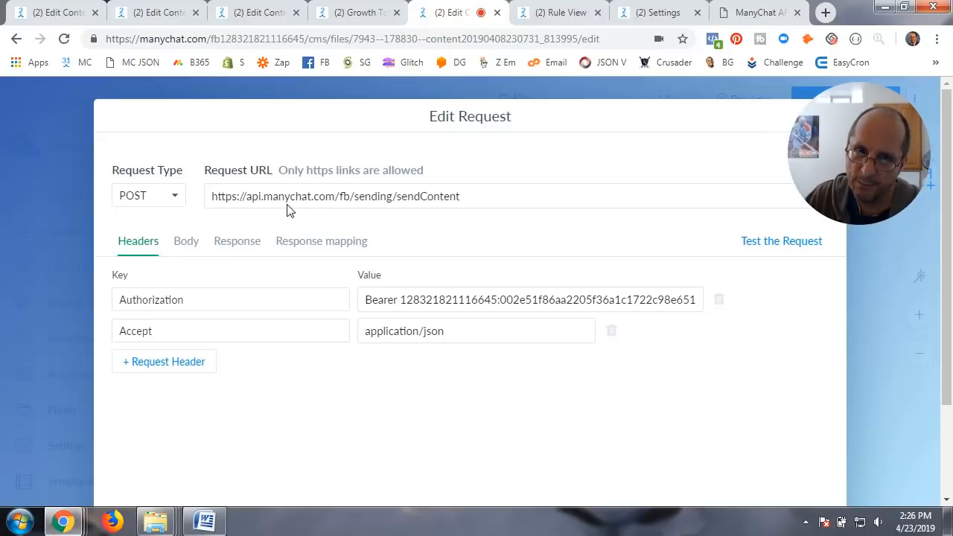
pyautogui.click(745, 15)
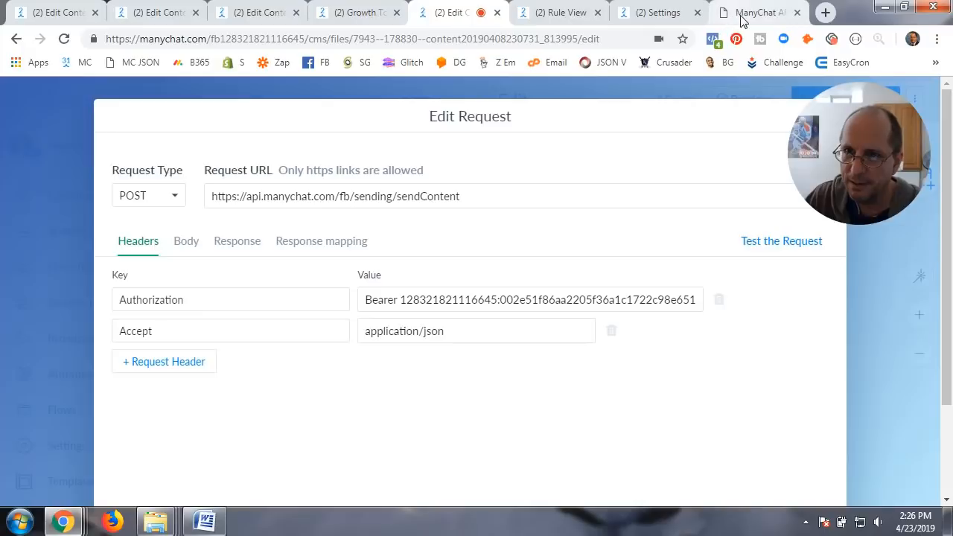
pyautogui.scroll(2, 336, 302)
pyautogui.scroll(2, 336, 305)
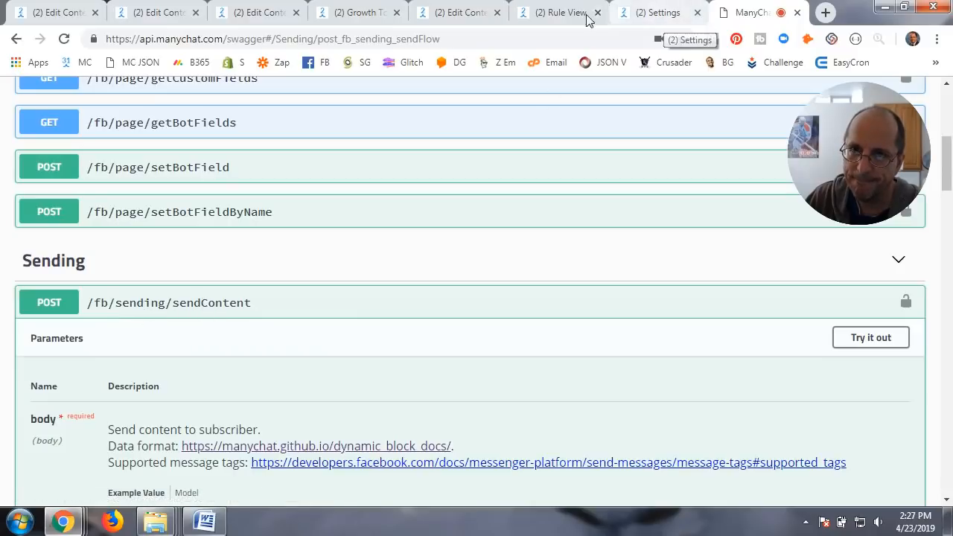
# Step: Copy the full request URL from the starting step's External Request and close the request without changes
pyautogui.click(464, 13)
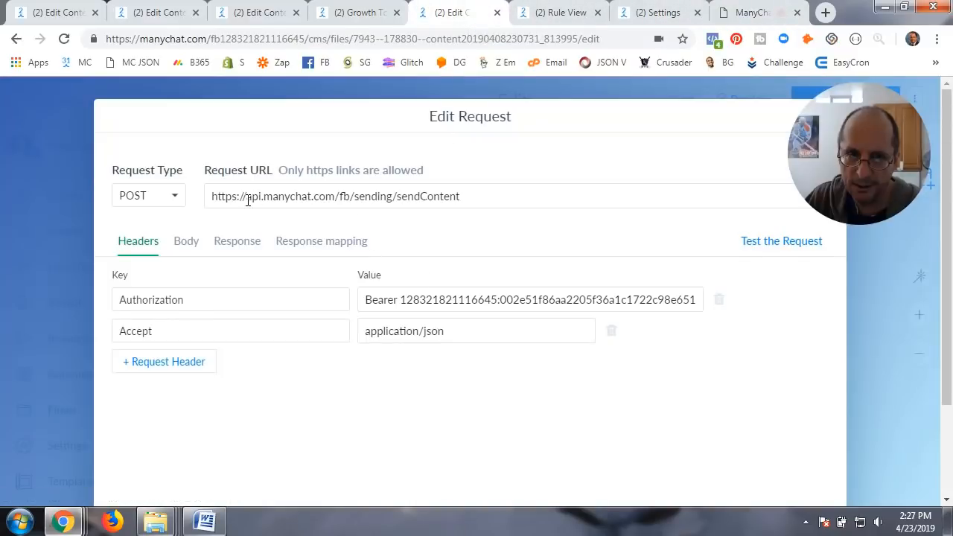
pyautogui.moveTo(213, 200); pyautogui.dragTo(490, 199)
pyautogui.click(490, 199)
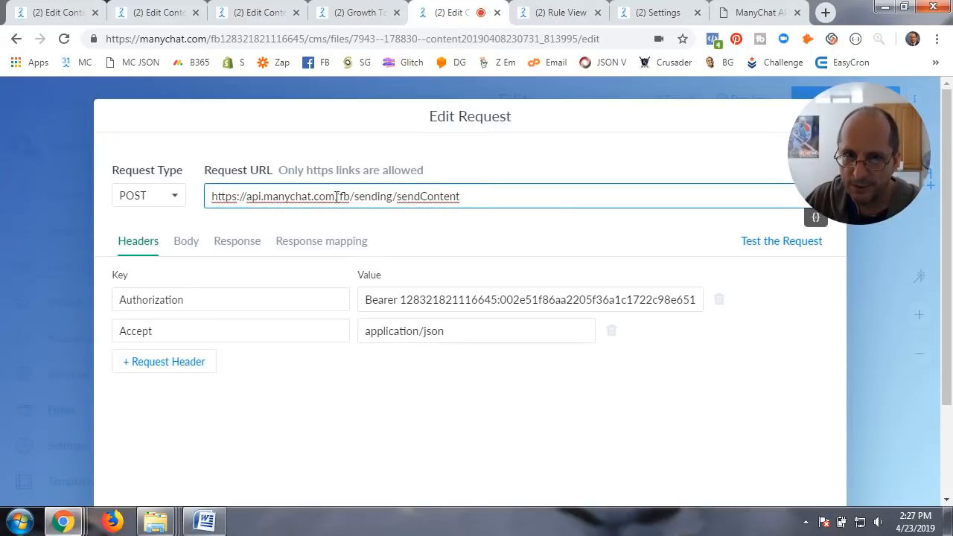
pyautogui.moveTo(334, 197); pyautogui.dragTo(494, 197)
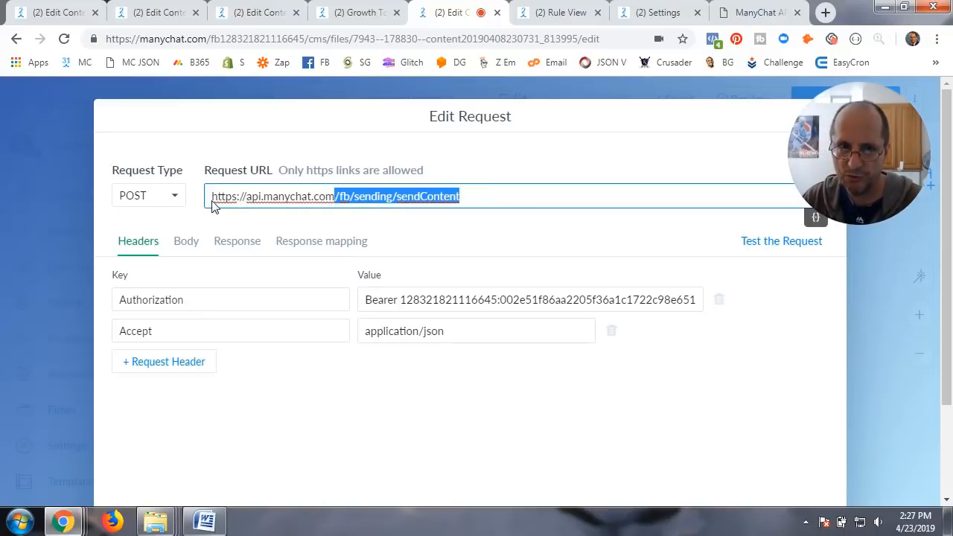
pyautogui.click(476, 199)
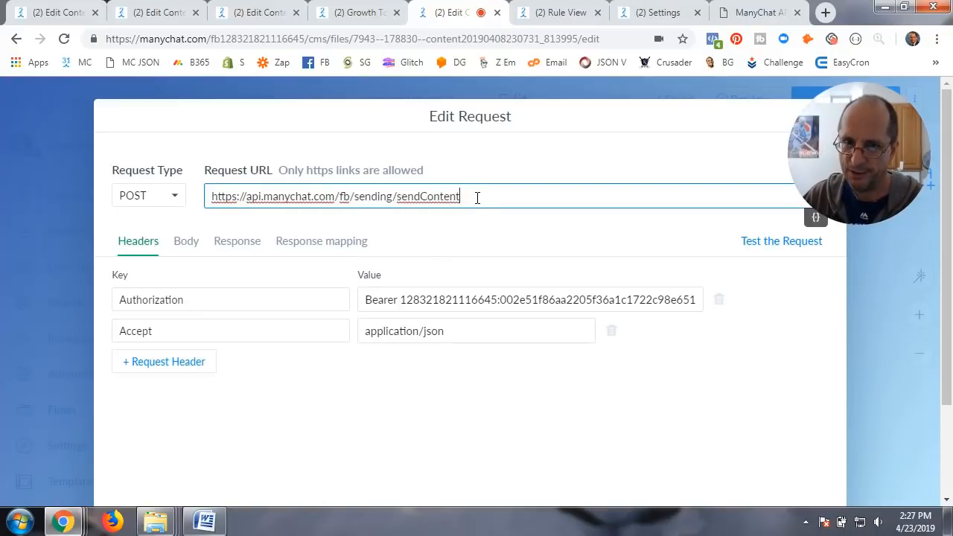
pyautogui.moveTo(477, 198); pyautogui.dragTo(200, 207)
pyautogui.hotkey('ctrl', 'c')
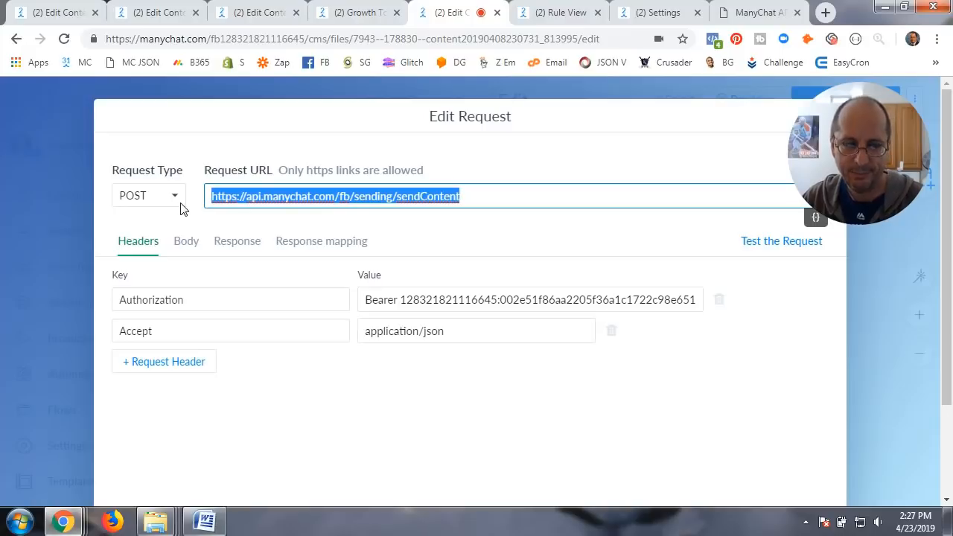
pyautogui.click(864, 307)
pyautogui.scroll(-2, 842, 391)
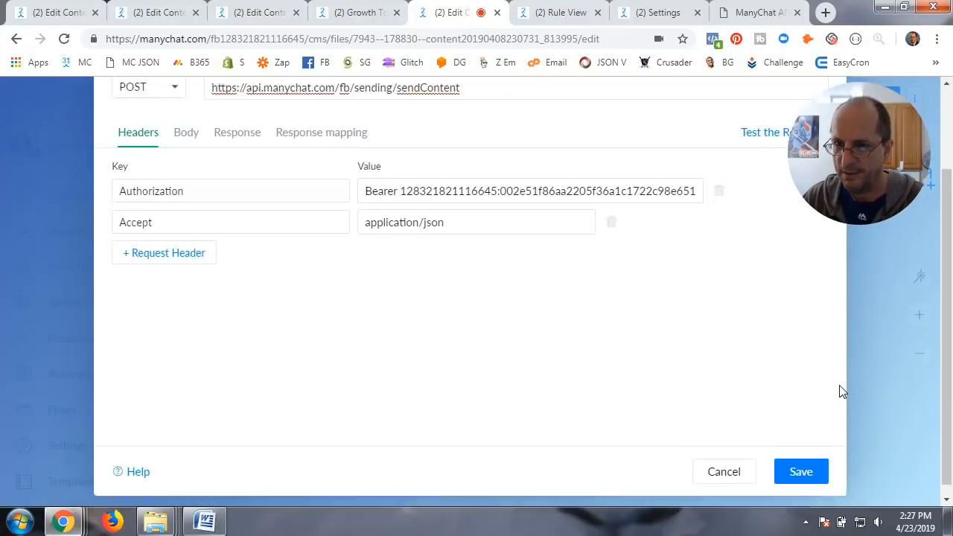
pyautogui.click(730, 463)
pyautogui.click(518, 211)
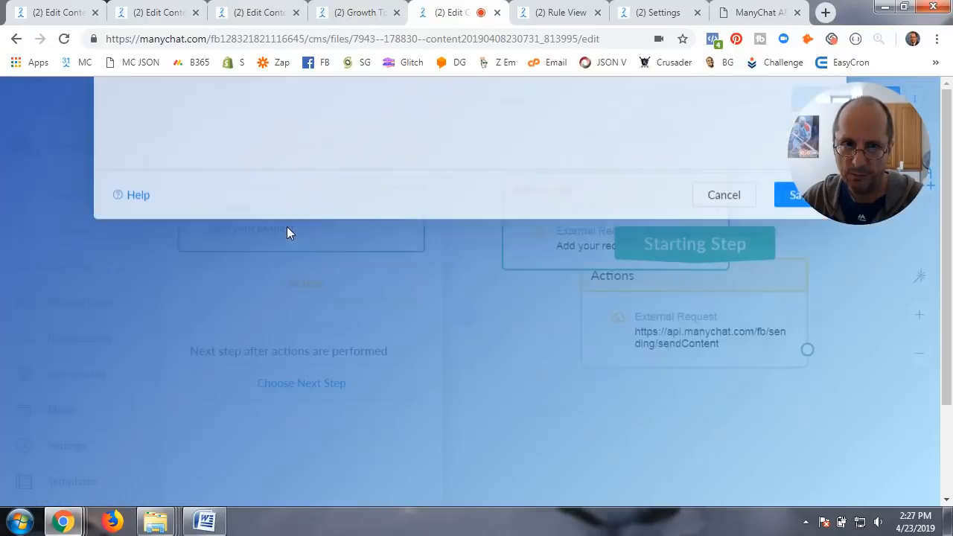
pyautogui.click(287, 227)
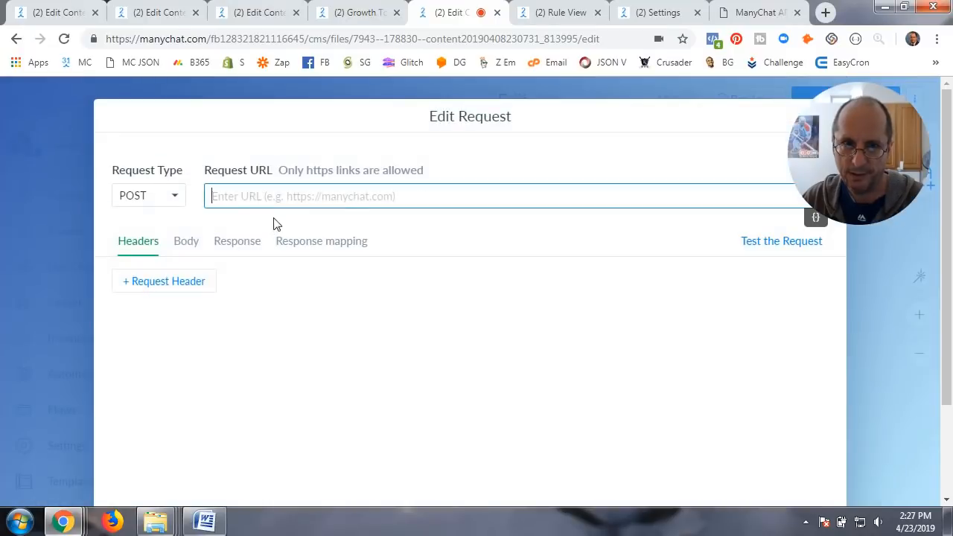
pyautogui.hotkey('ctrl', 'v')
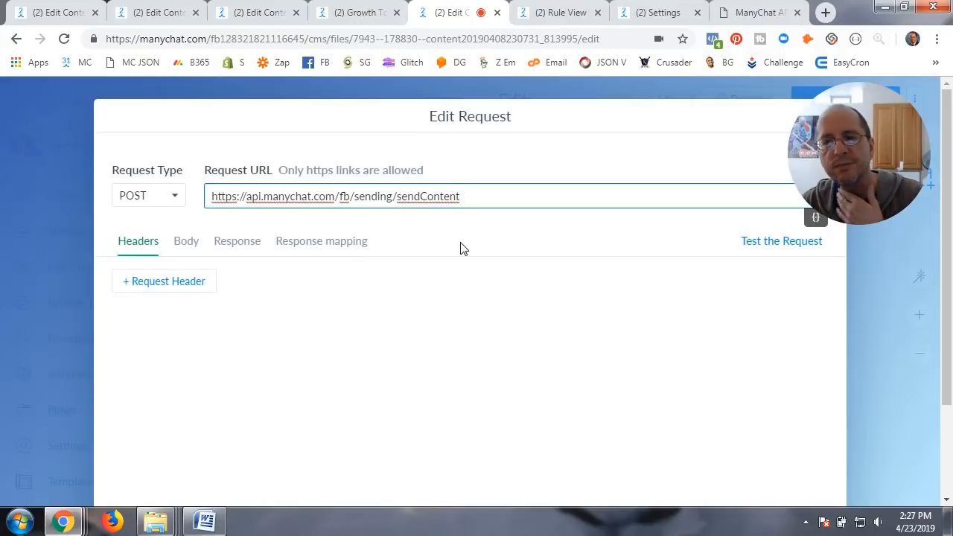
pyautogui.scroll(-2, 868, 376)
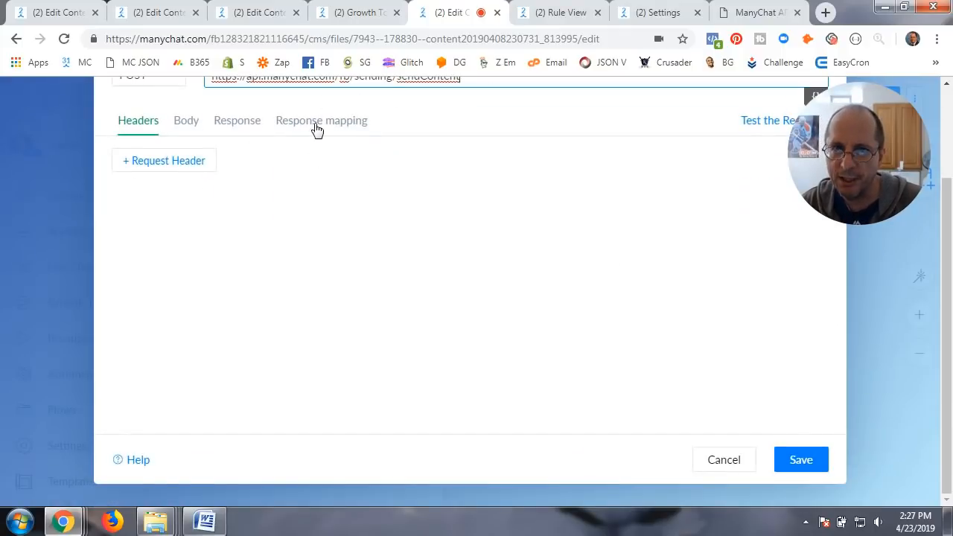
pyautogui.scroll(2, 430, 160)
pyautogui.scroll(-2, 587, 294)
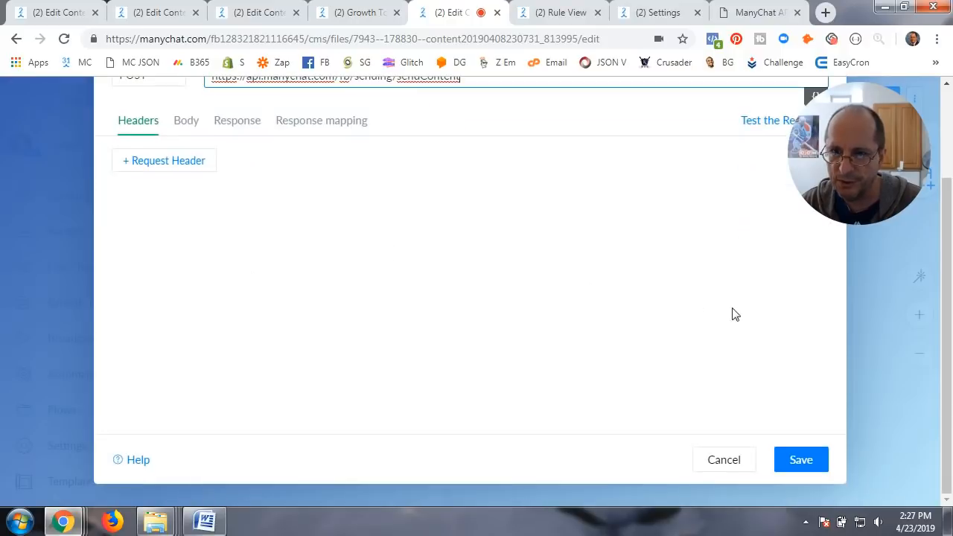
pyautogui.click(802, 461)
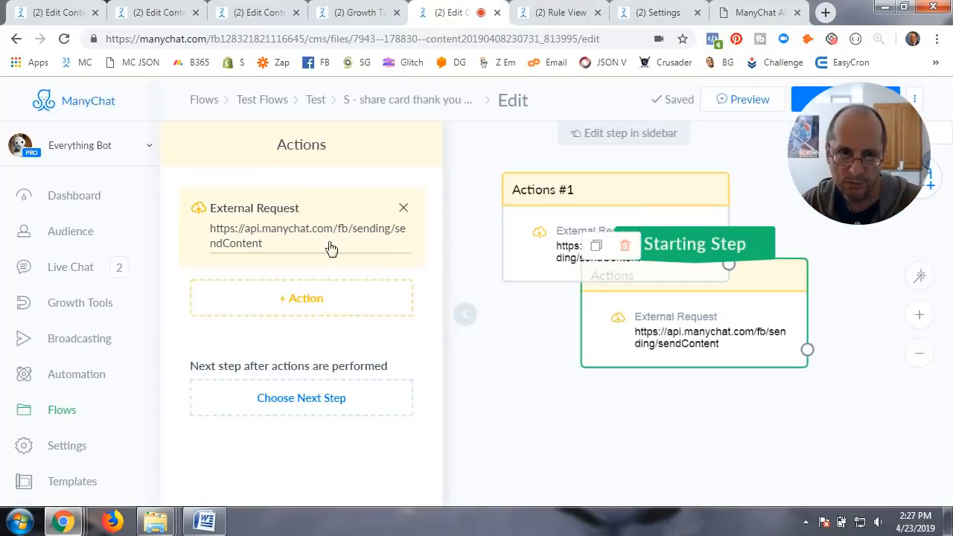
# Step: Reopen the starting step's request and check its type and URL against the GET and POST endpoints in the Swagger reference
pyautogui.click(304, 236)
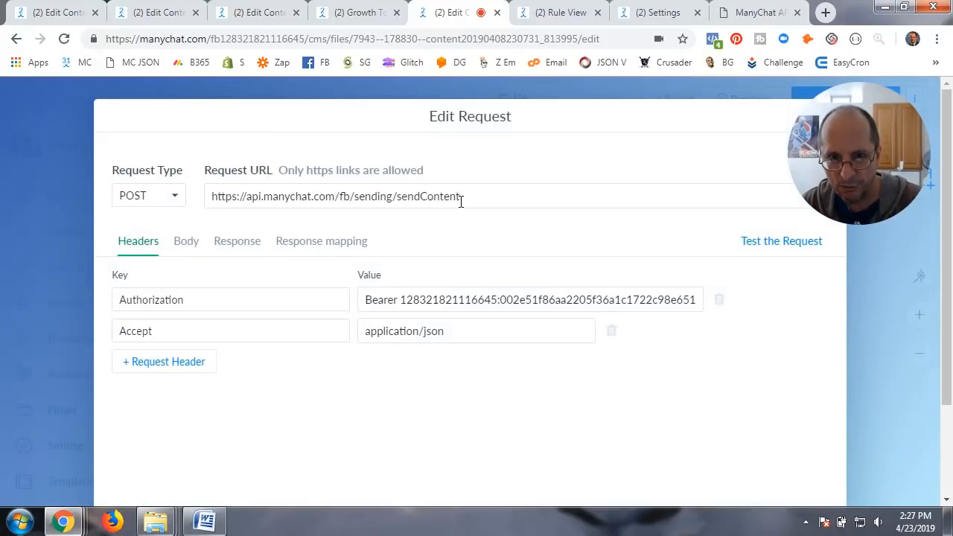
pyautogui.moveTo(461, 201); pyautogui.dragTo(209, 202)
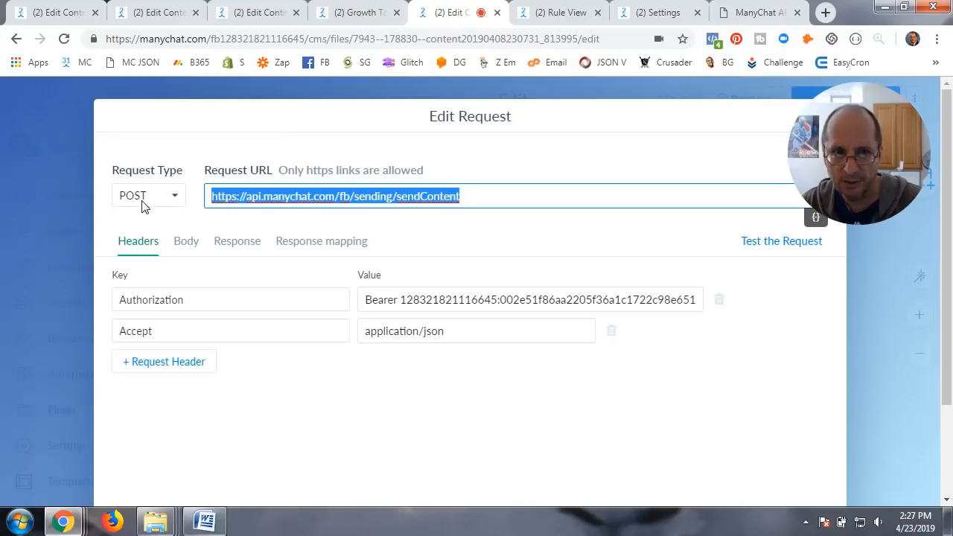
pyautogui.click(162, 225)
pyautogui.click(737, 15)
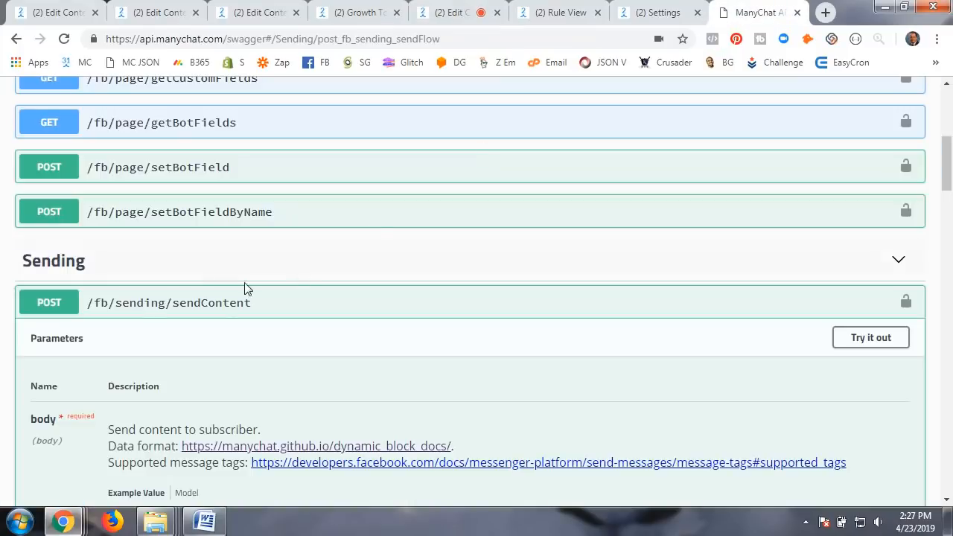
pyautogui.scroll(2, 189, 286)
pyautogui.scroll(-2, 189, 286)
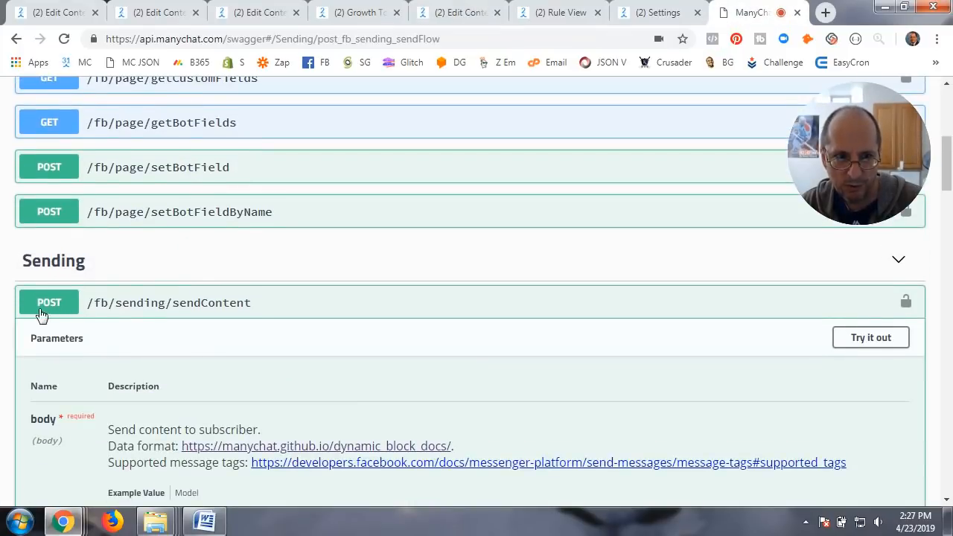
pyautogui.scroll(-2, 46, 309)
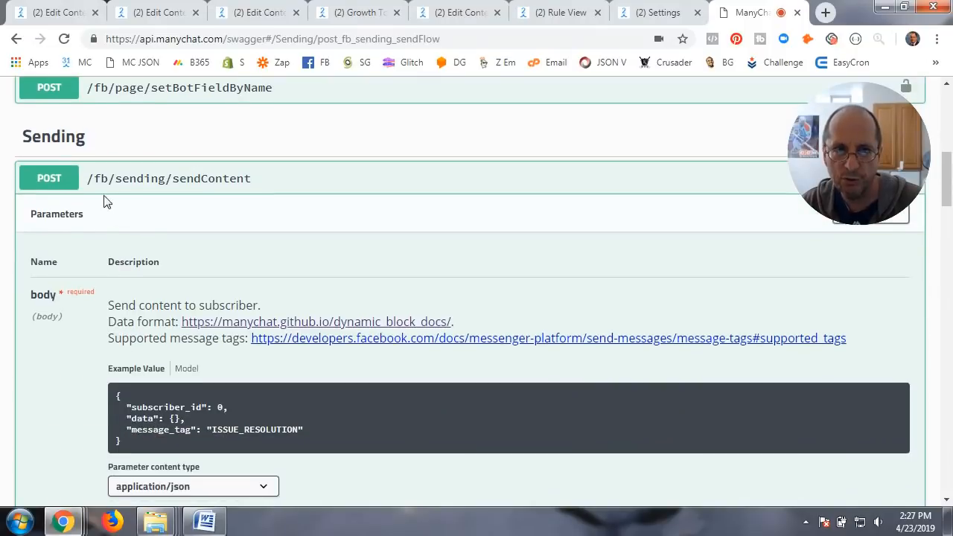
pyautogui.scroll(-10, 181, 288)
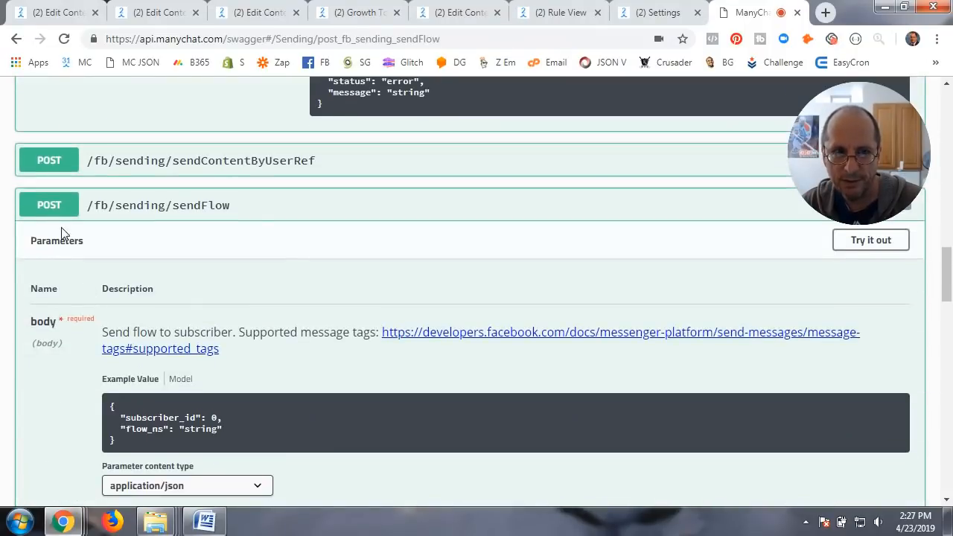
pyautogui.scroll(-9, 155, 246)
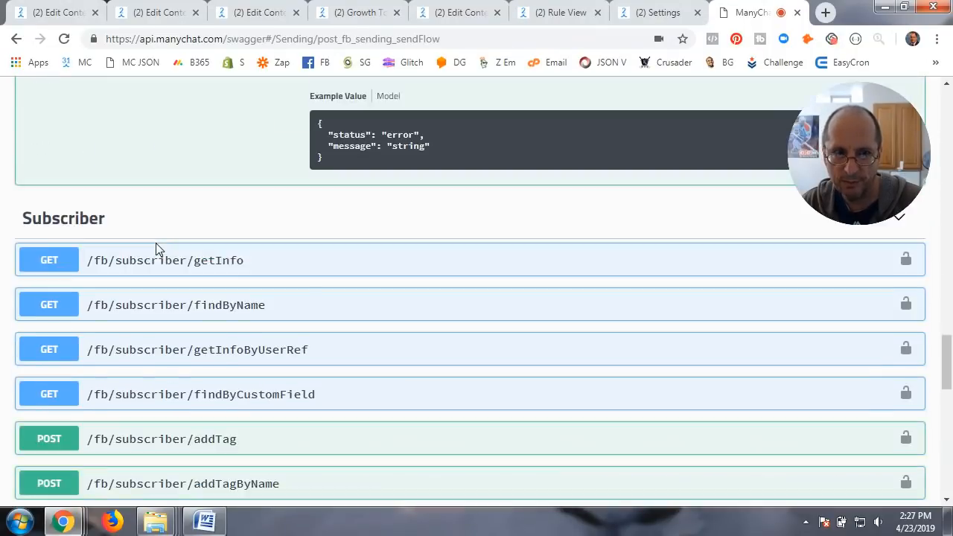
# Step: Review the GET and POST endpoints in the Swagger reference, including sendContent, and save the starting step's External Request
pyautogui.scroll(-1, 156, 243)
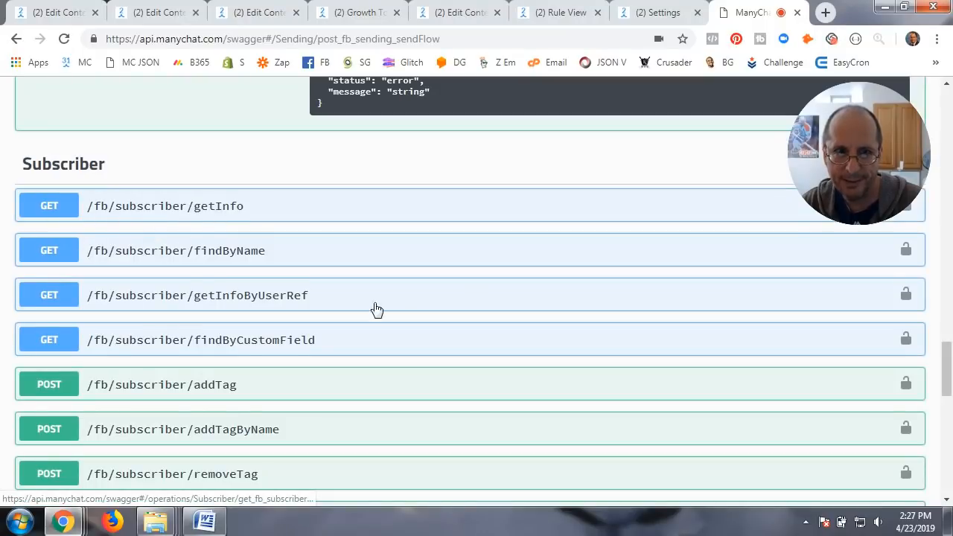
pyautogui.scroll(5, 236, 294)
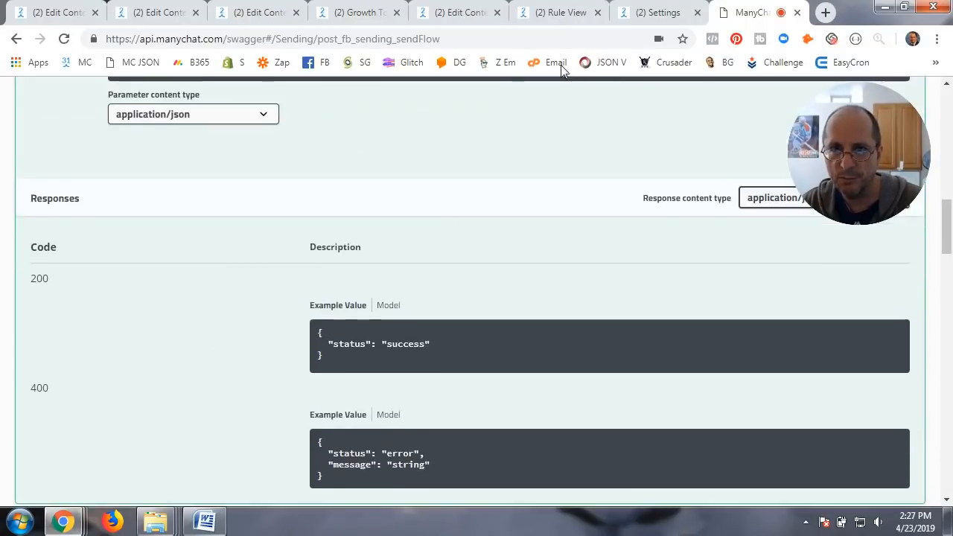
pyautogui.scroll(5, 326, 277)
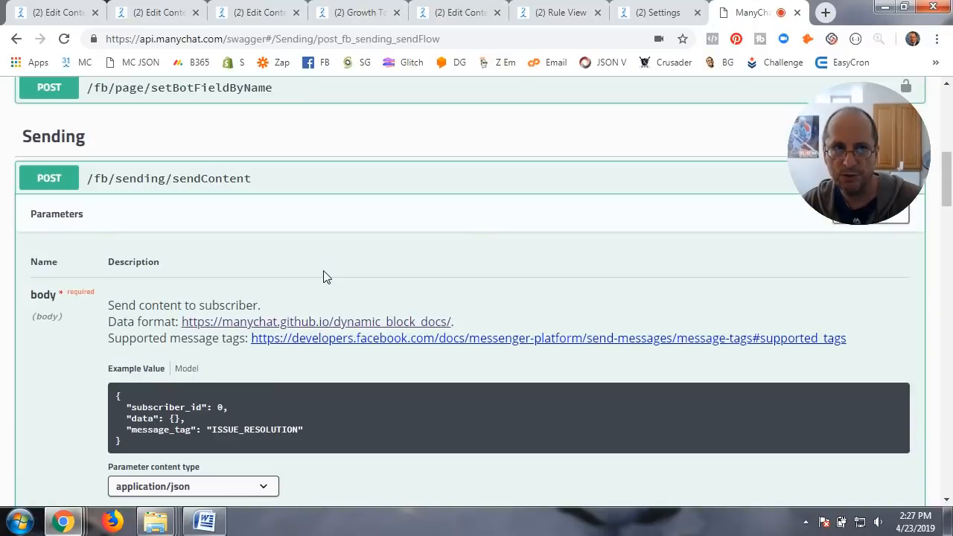
pyautogui.click(477, 14)
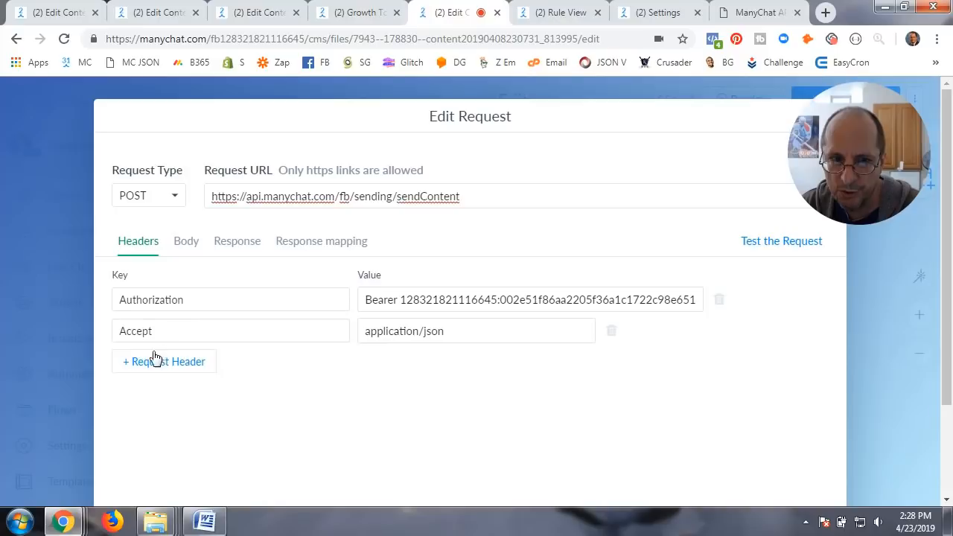
pyautogui.scroll(-3, 840, 378)
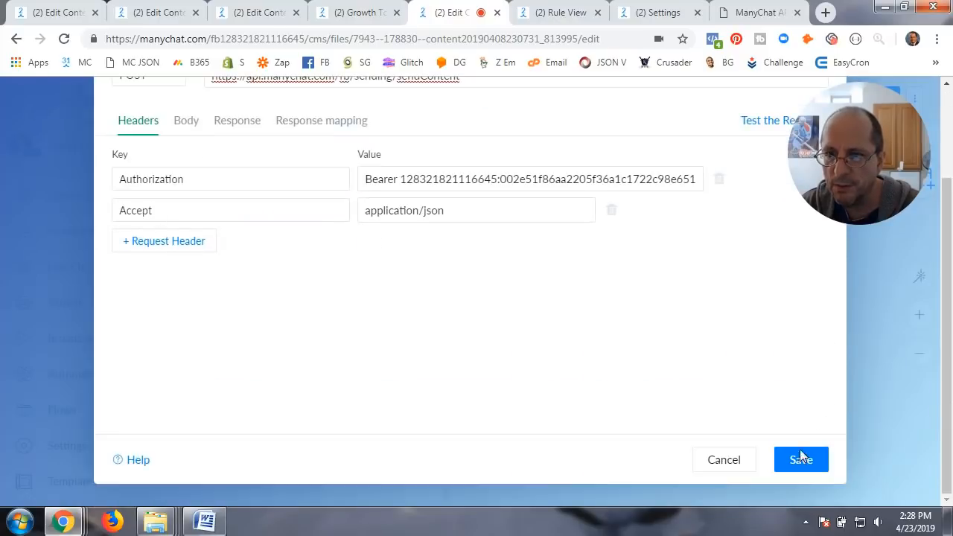
pyautogui.click(800, 470)
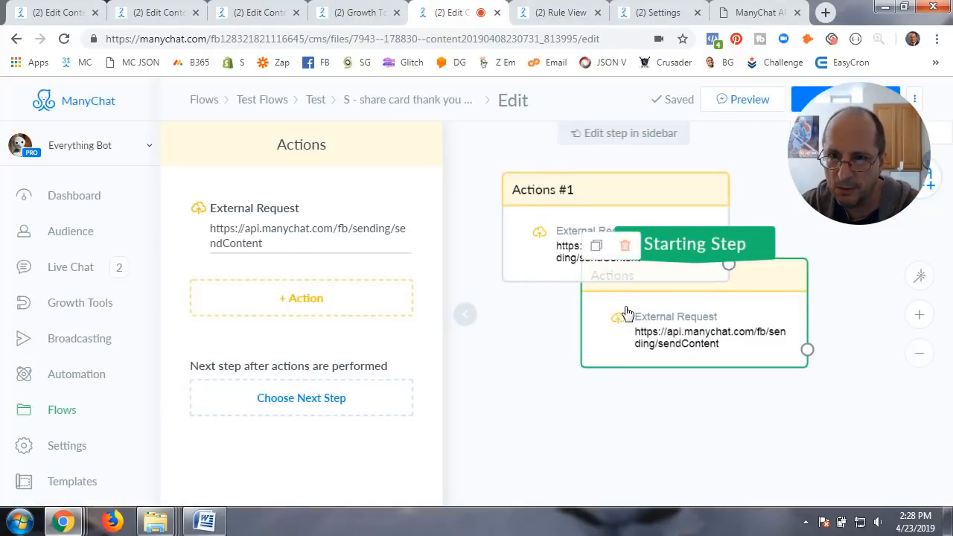
pyautogui.click(560, 222)
pyautogui.click(291, 235)
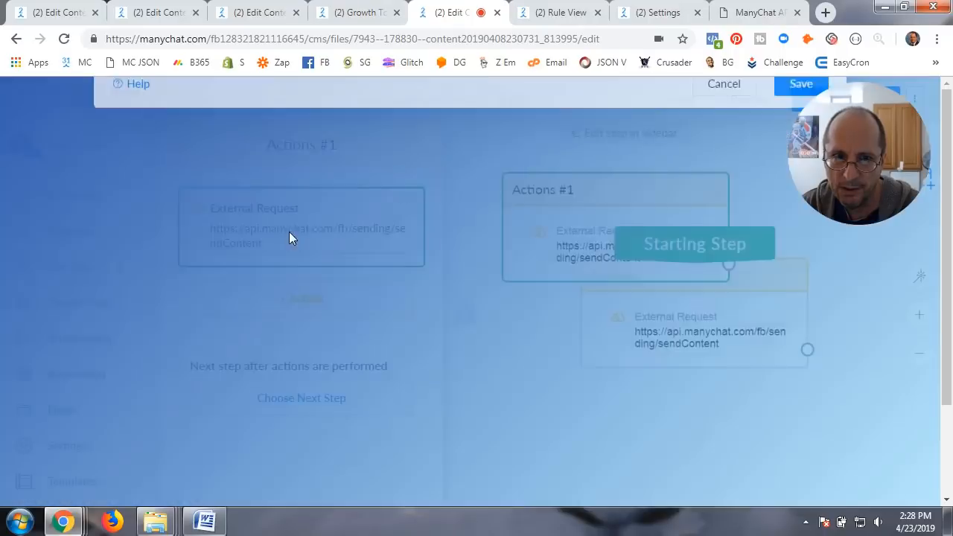
pyautogui.click(146, 295)
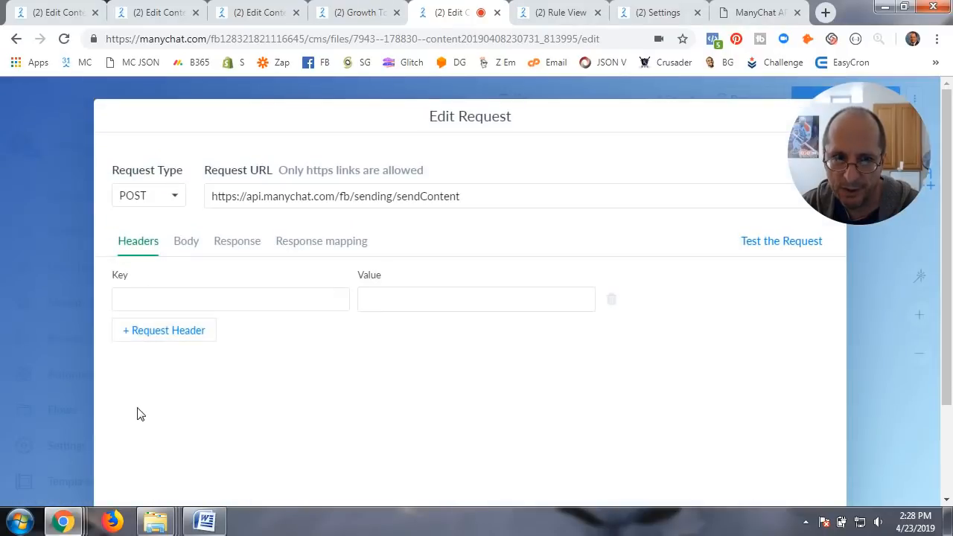
pyautogui.click(161, 336)
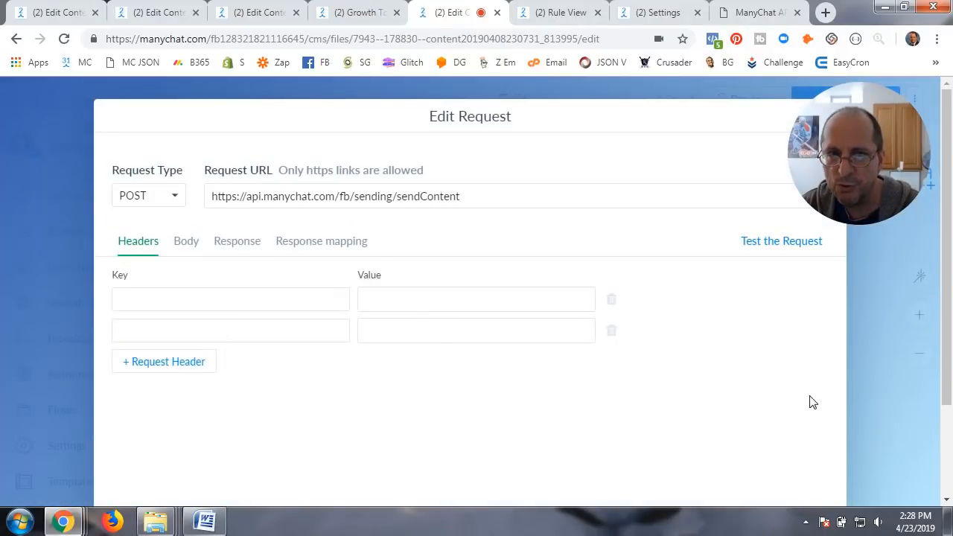
pyautogui.scroll(-2, 809, 402)
pyautogui.click(724, 461)
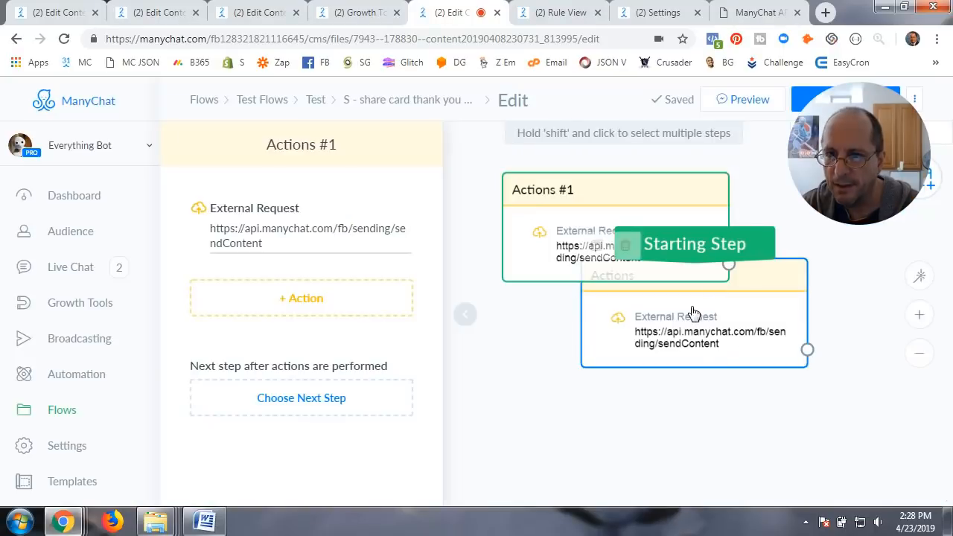
# Step: Examine the Authorization header in the starting step's request and compare its Bearer token with the API token in the bot settings
pyautogui.click(334, 239)
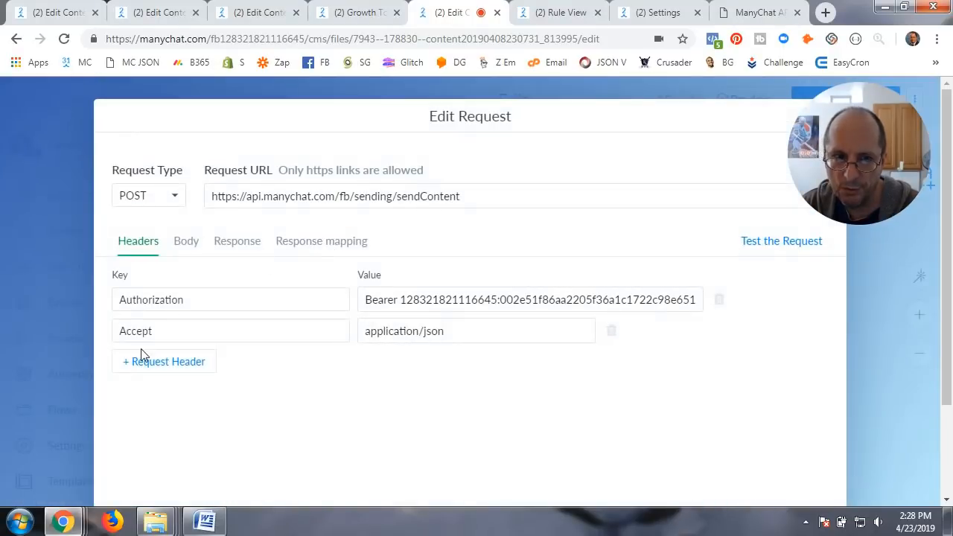
pyautogui.doubleClick(184, 306)
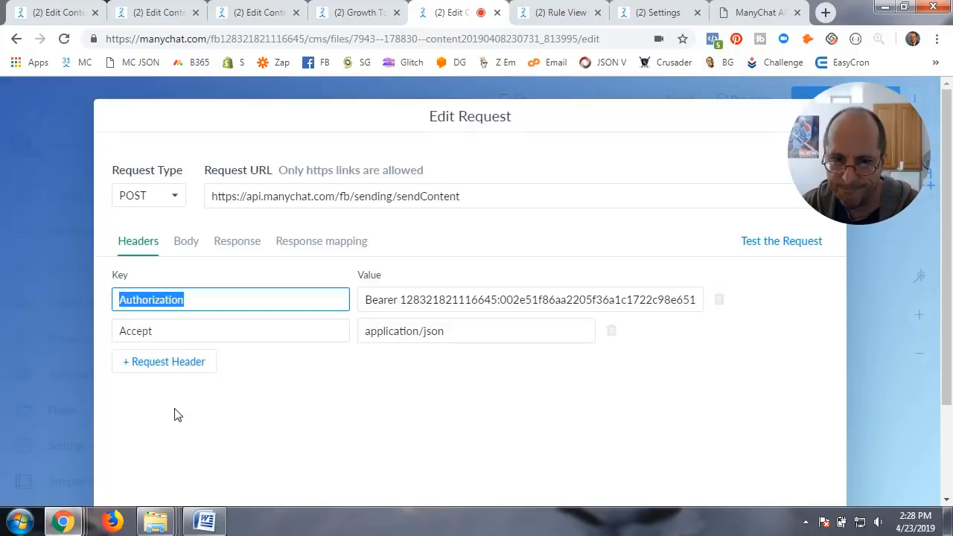
pyautogui.click(387, 299)
pyautogui.moveTo(366, 299); pyautogui.dragTo(717, 304)
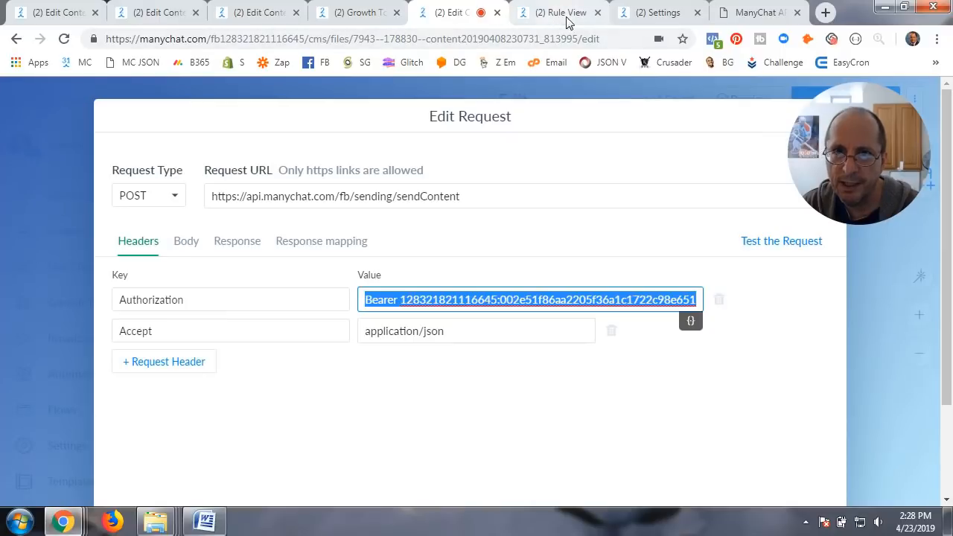
pyautogui.click(637, 18)
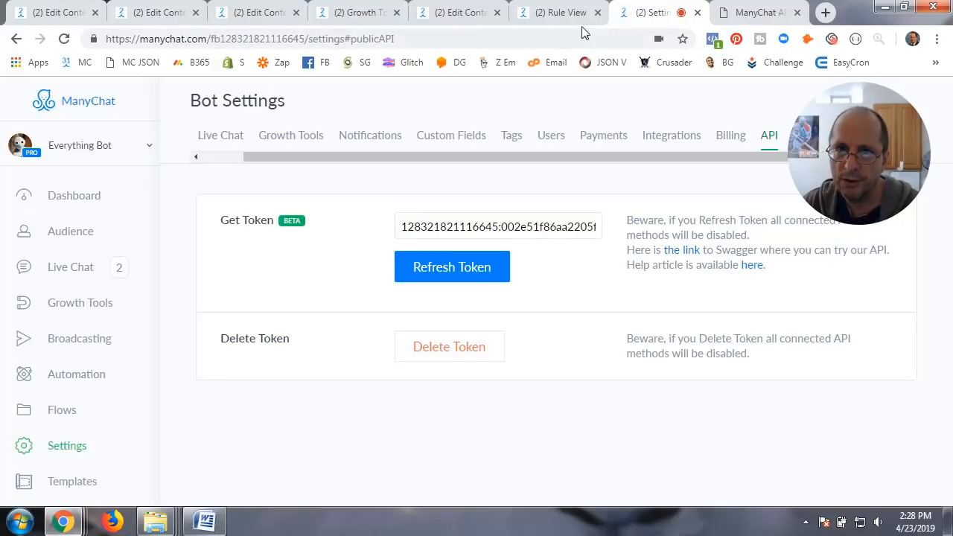
pyautogui.click(458, 13)
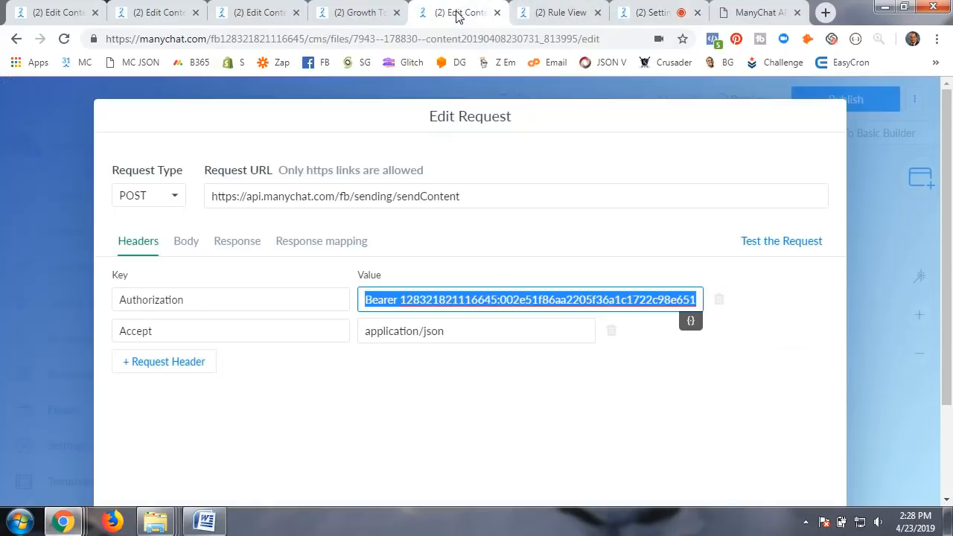
pyautogui.click(400, 304)
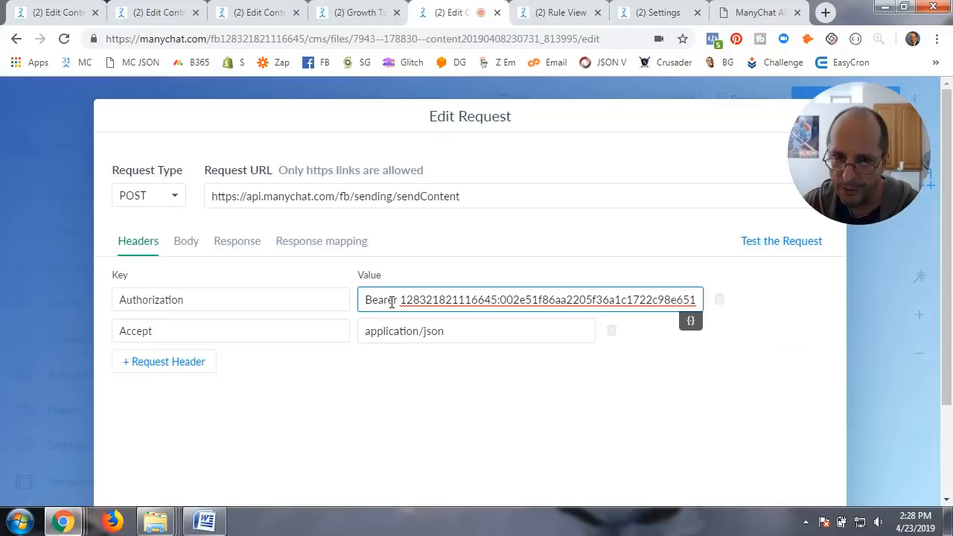
pyautogui.moveTo(403, 301); pyautogui.dragTo(719, 309)
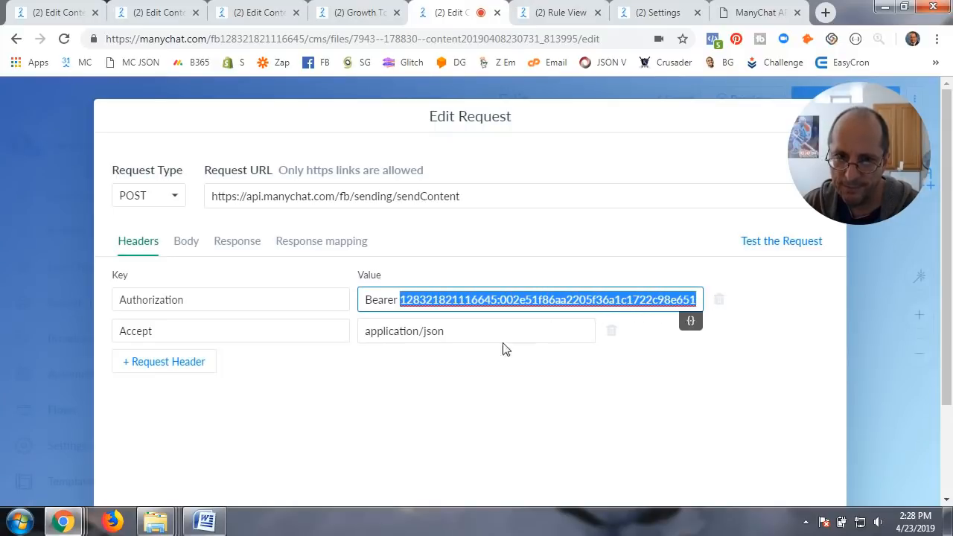
pyautogui.click(460, 369)
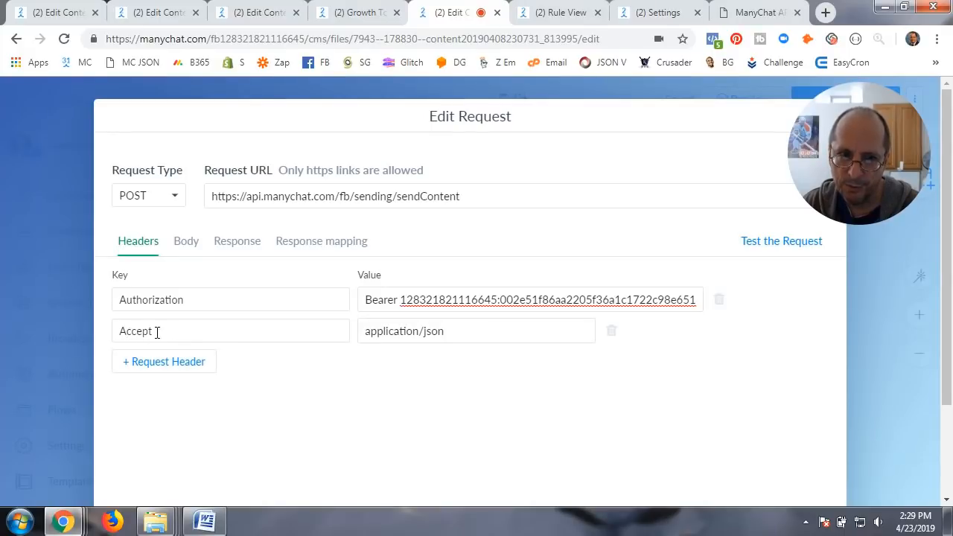
# Step: Check the Accept header's key and its application/json value in the starting step's request
pyautogui.moveTo(156, 332); pyautogui.dragTo(117, 330)
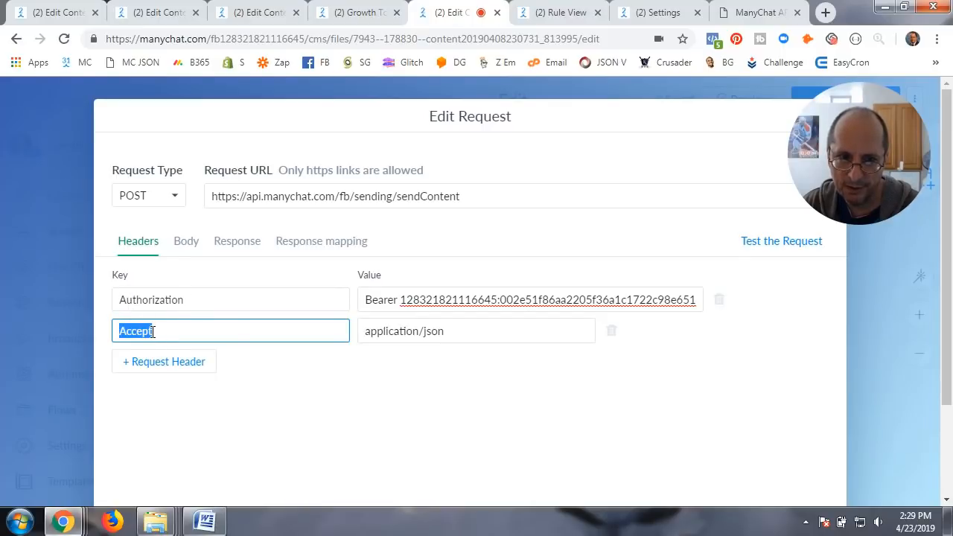
pyautogui.moveTo(457, 332); pyautogui.dragTo(348, 334)
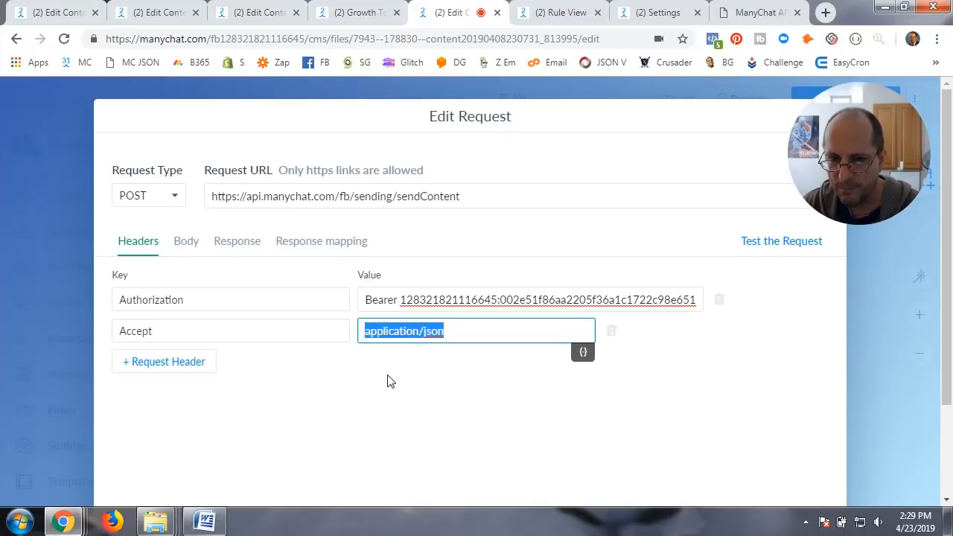
pyautogui.click(391, 362)
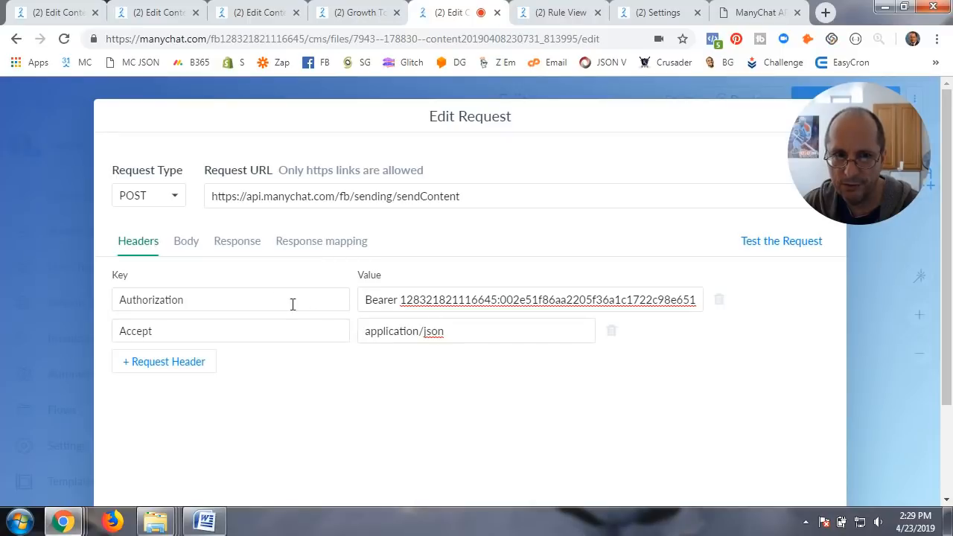
# Step: Open the starting step's request body and compare its structure with the sendContent example in the Swagger reference
pyautogui.click(185, 246)
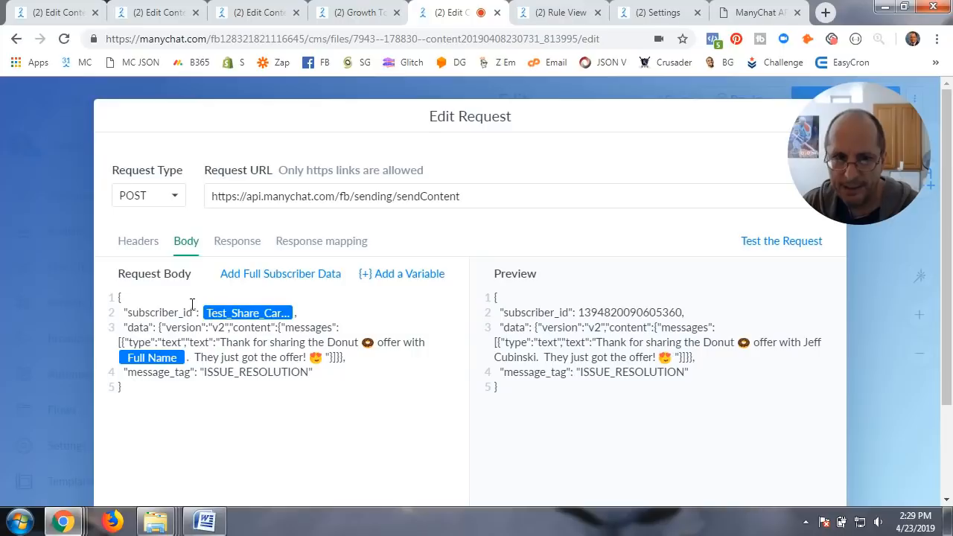
pyautogui.click(734, 22)
pyautogui.scroll(-3, 362, 389)
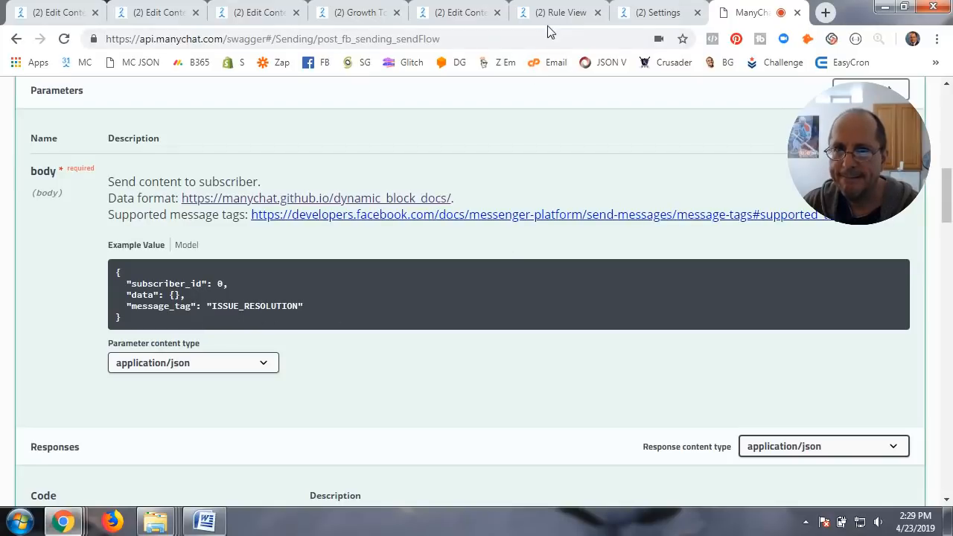
pyautogui.click(458, 13)
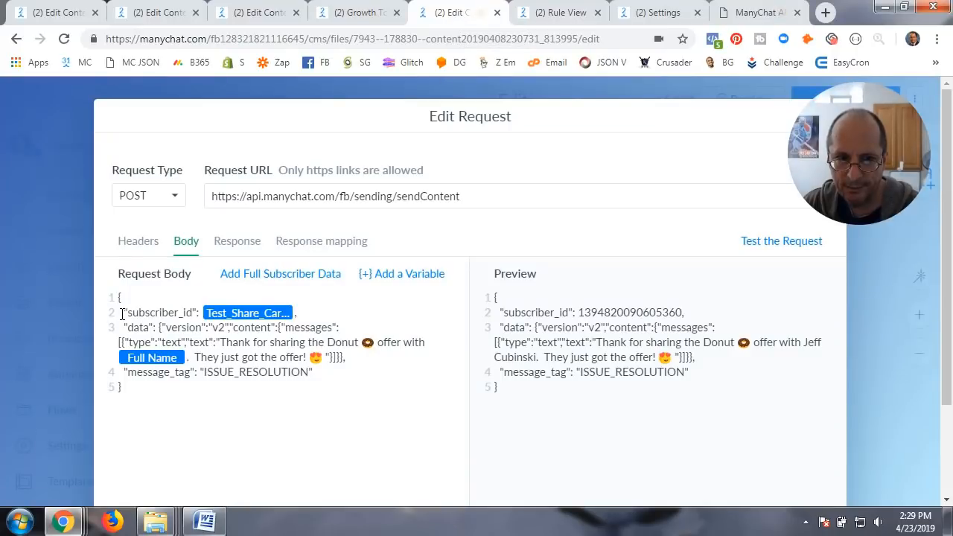
# Step: Replace the subscriber_id variable in the request body with the custom user field S_Shared_Card_UserID
pyautogui.moveTo(123, 312); pyautogui.dragTo(202, 313)
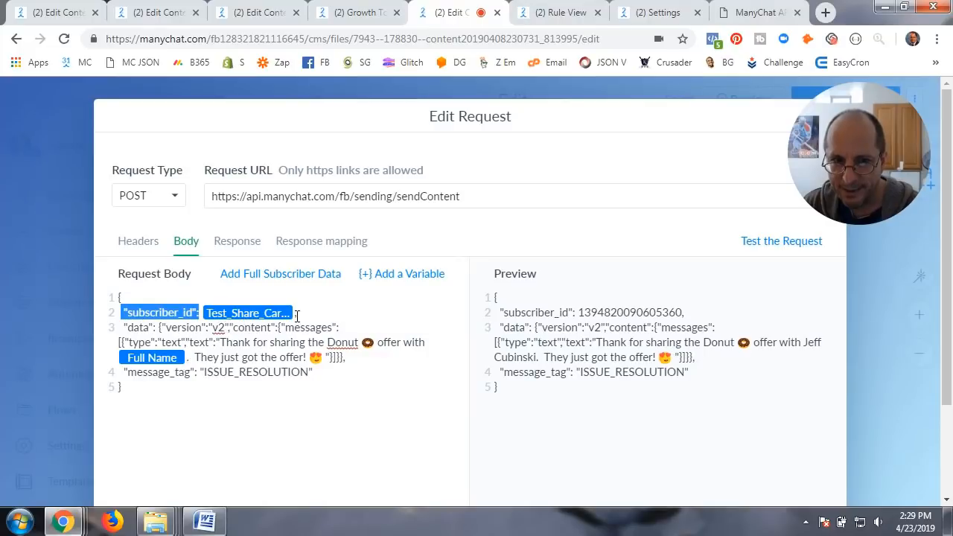
pyautogui.click(296, 314)
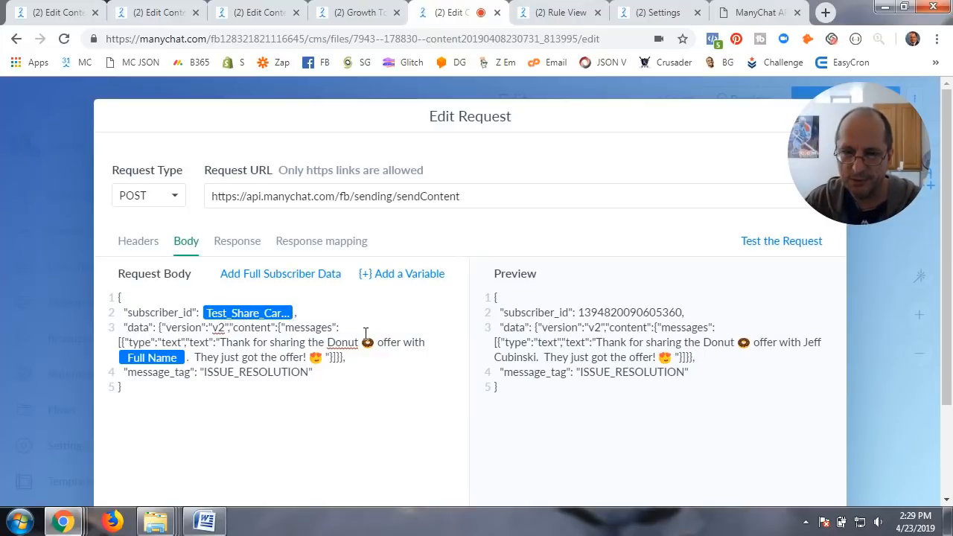
pyautogui.press('BackSpace')
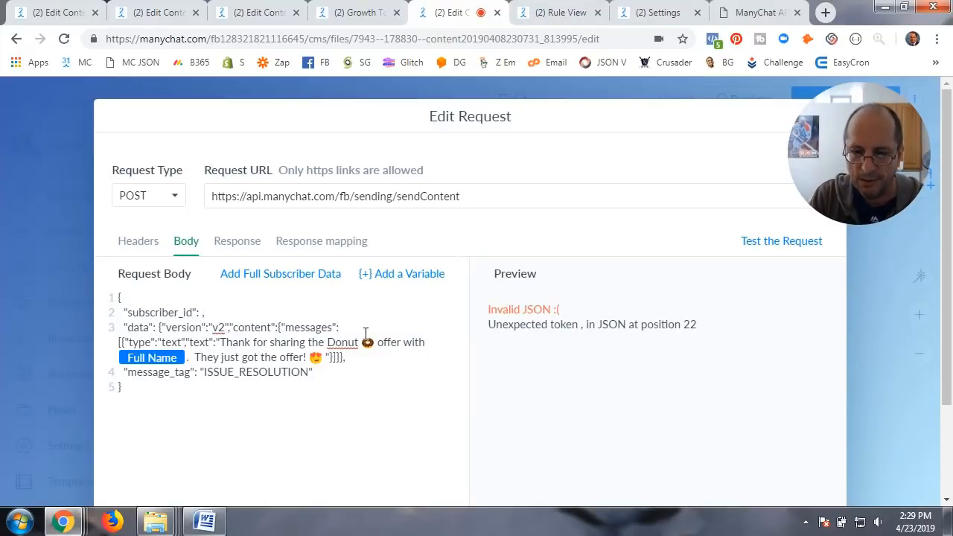
pyautogui.write('{{')
pyautogui.write('S_')
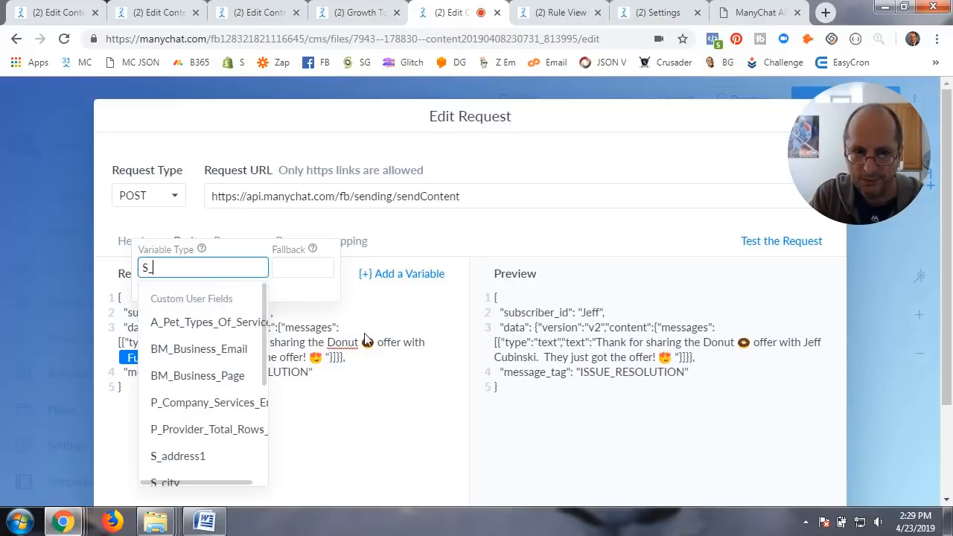
pyautogui.write('U')
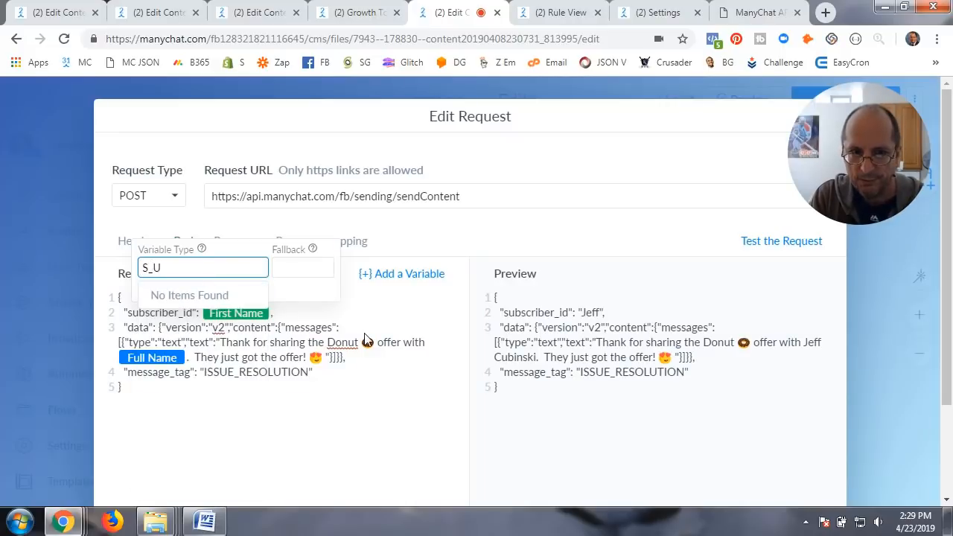
pyautogui.press('BackSpace')
pyautogui.write('S')
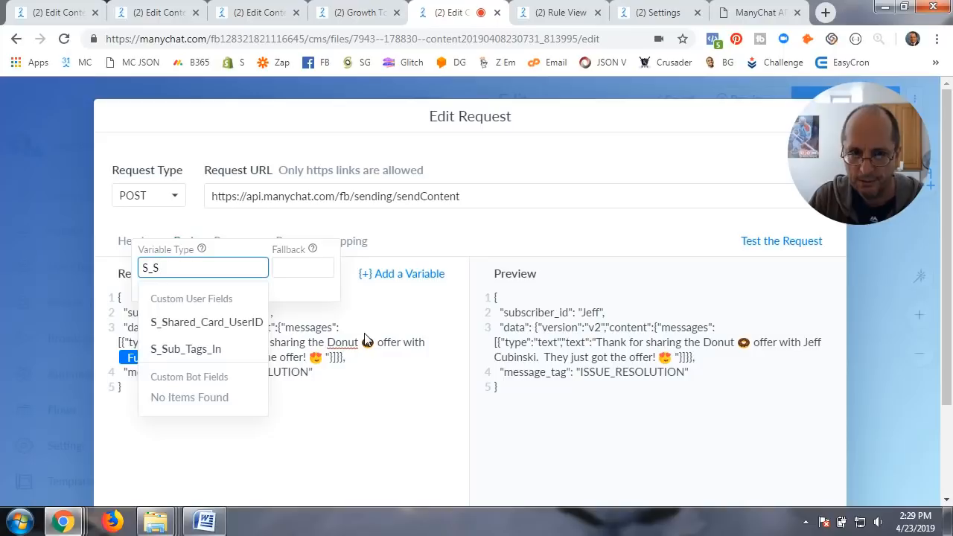
pyautogui.click(221, 324)
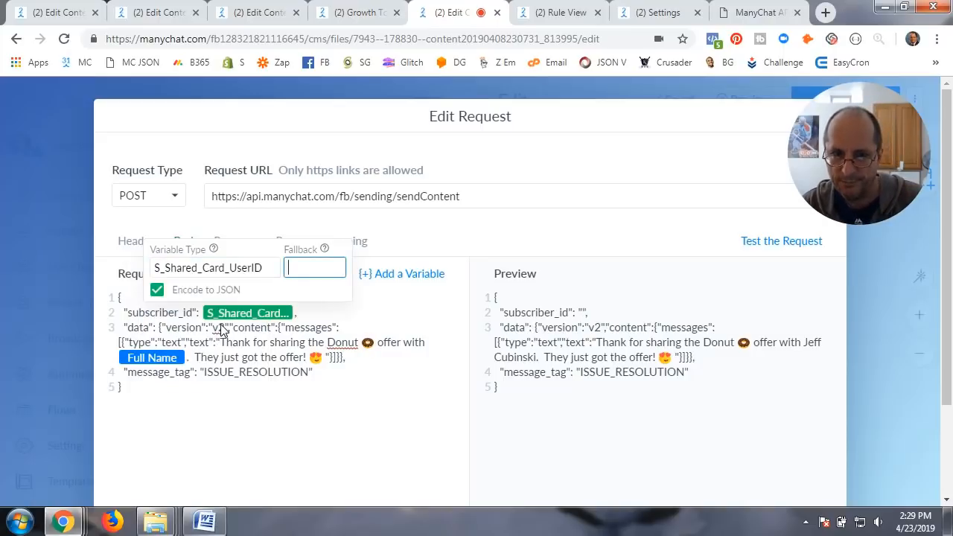
pyautogui.click(327, 310)
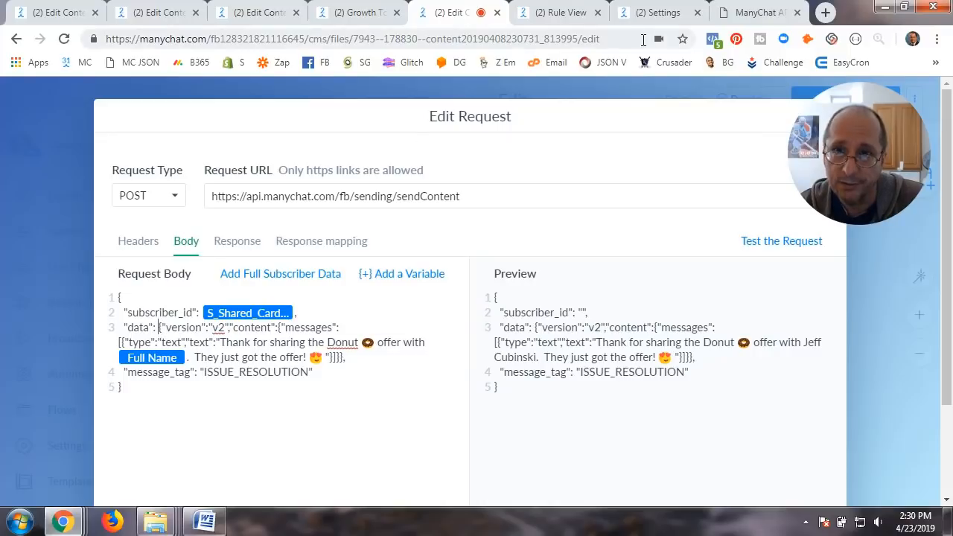
# Step: Go to the Swagger API reference and open its authorization dialog for the Bearer API key
pyautogui.click(721, 13)
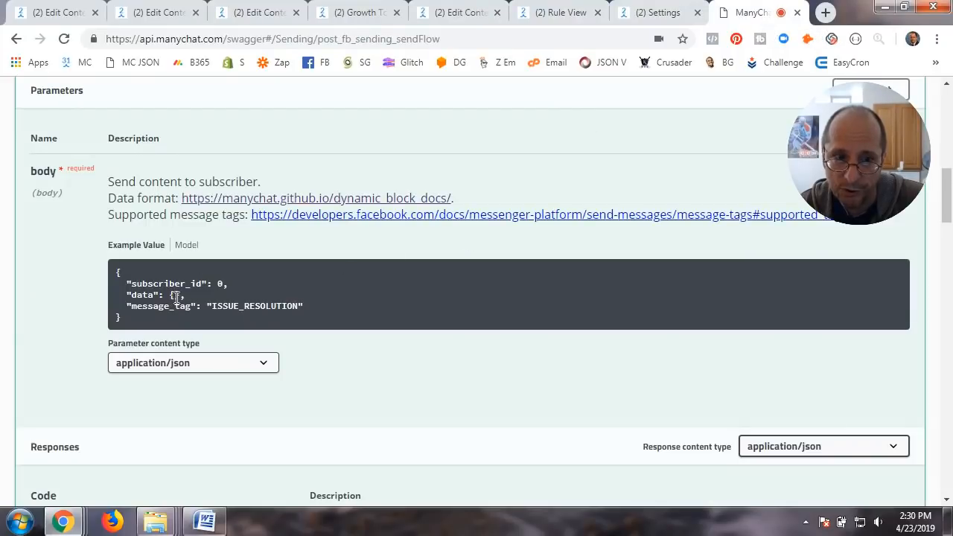
pyautogui.scroll(3, 626, 308)
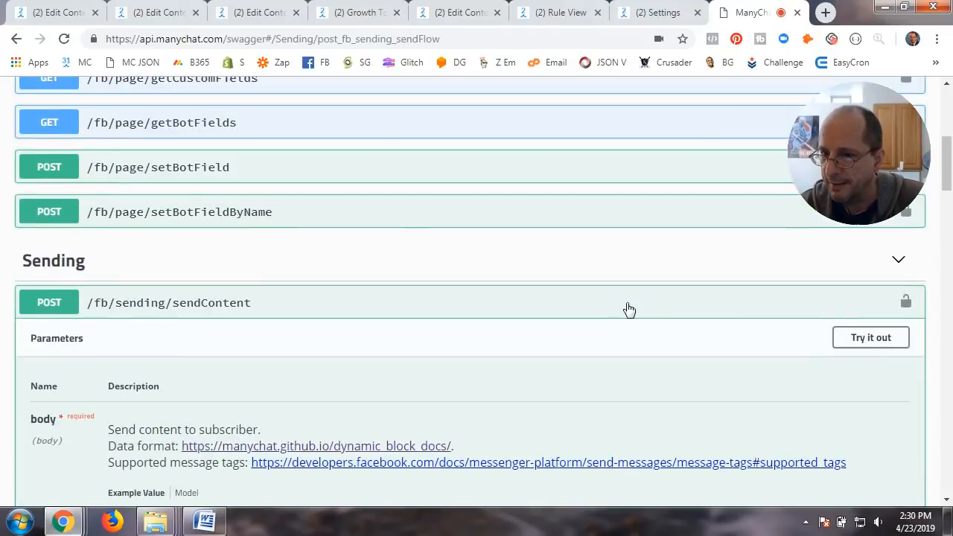
pyautogui.scroll(5, 619, 310)
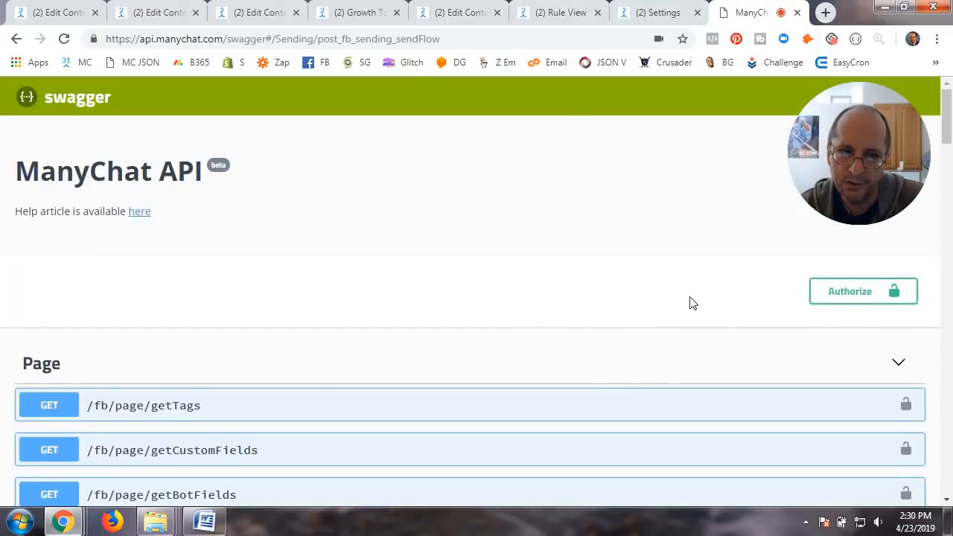
pyautogui.click(848, 298)
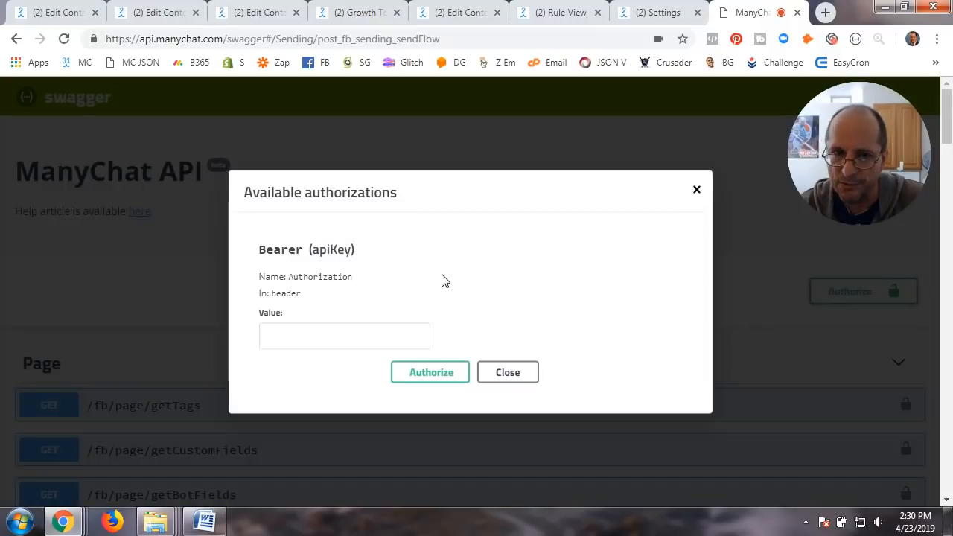
pyautogui.click(278, 345)
pyautogui.write('Bear')
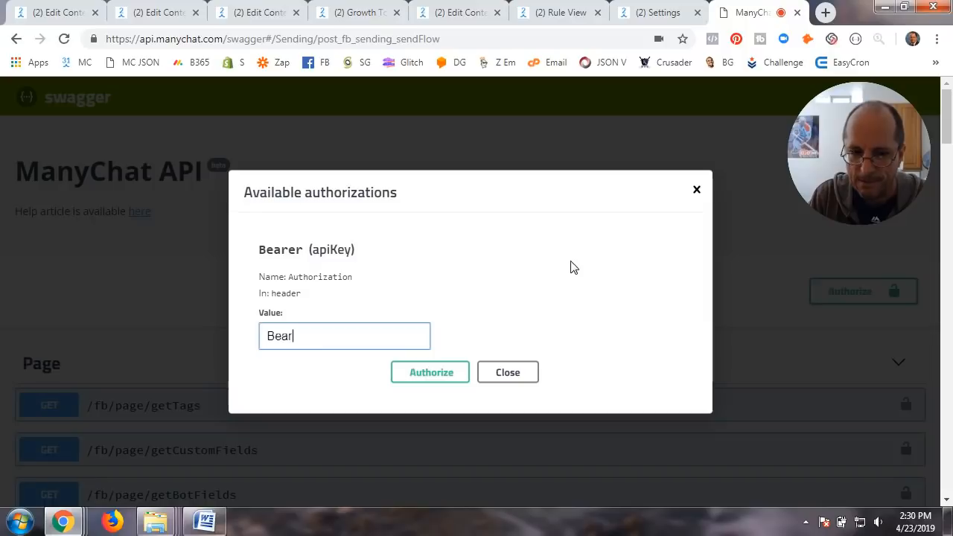
pyautogui.press('BackSpace')
pyautogui.press('BackSpace')
pyautogui.press('BackSpace')
pyautogui.press('BackSpace')
pyautogui.press('BackSpace')
pyautogui.press('BackSpace')
pyautogui.press('BackSpace')
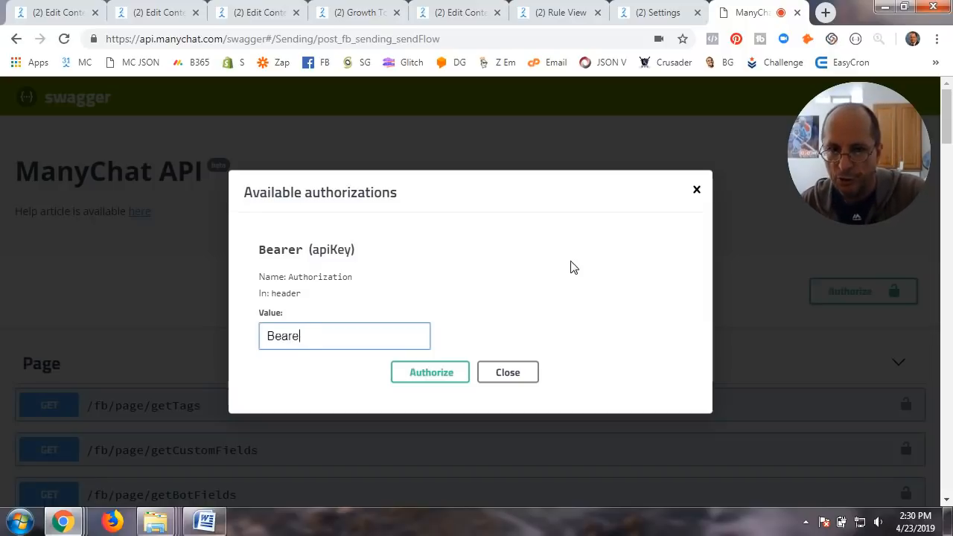
# Step: Copy the Authorization header's Bearer token value from the flow's request and authorize the Swagger API with it
pyautogui.click(473, 13)
pyautogui.click(151, 252)
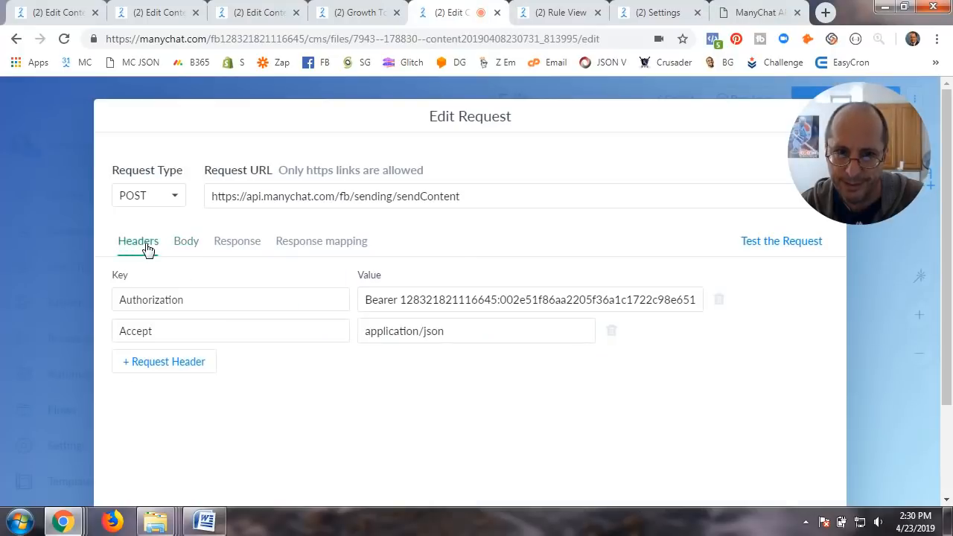
pyautogui.moveTo(365, 300); pyautogui.dragTo(734, 309)
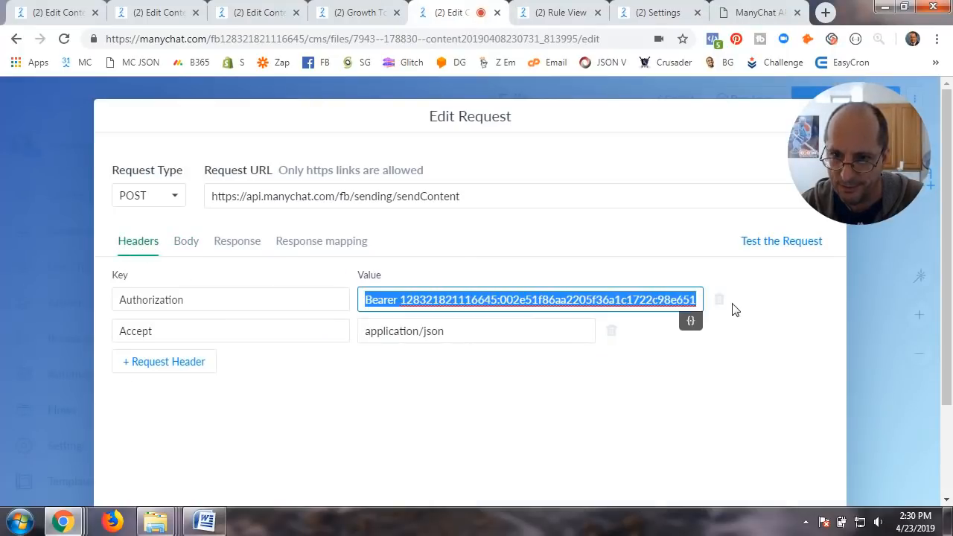
pyautogui.click(750, 12)
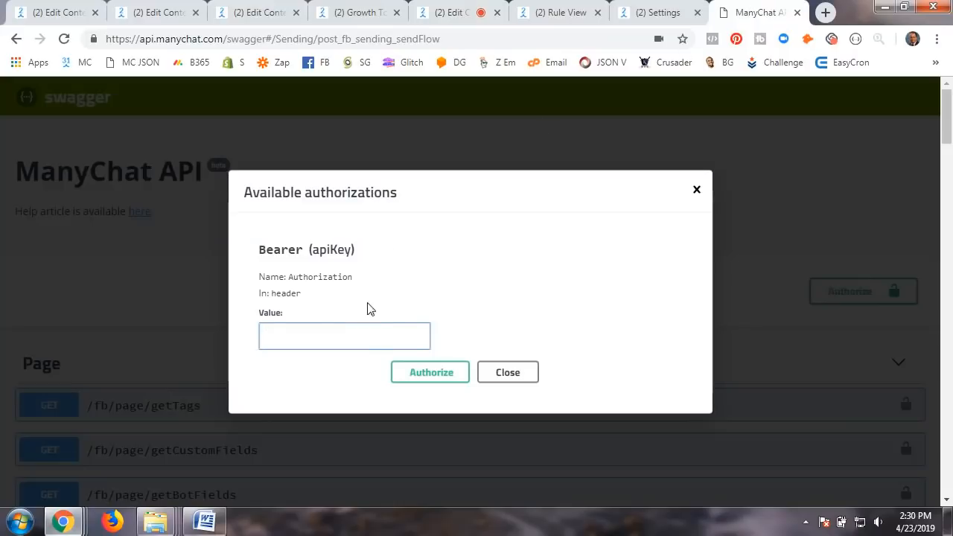
pyautogui.hotkey('ctrl', 'v')
pyautogui.click(431, 373)
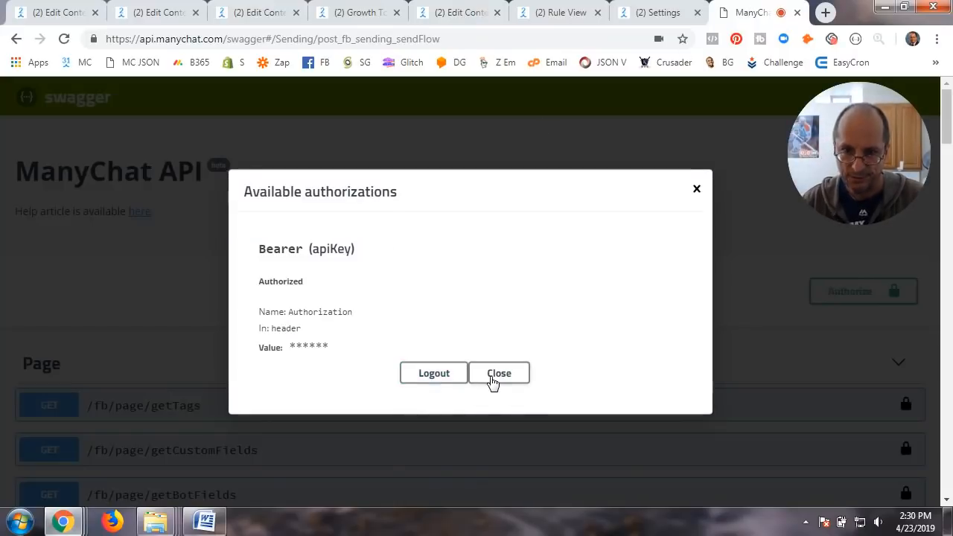
pyautogui.click(492, 374)
# Step: Enable try-out mode for the /fb/sending/sendContent call so its example body can be edited
pyautogui.scroll(-7, 492, 384)
pyautogui.scroll(-2, 491, 386)
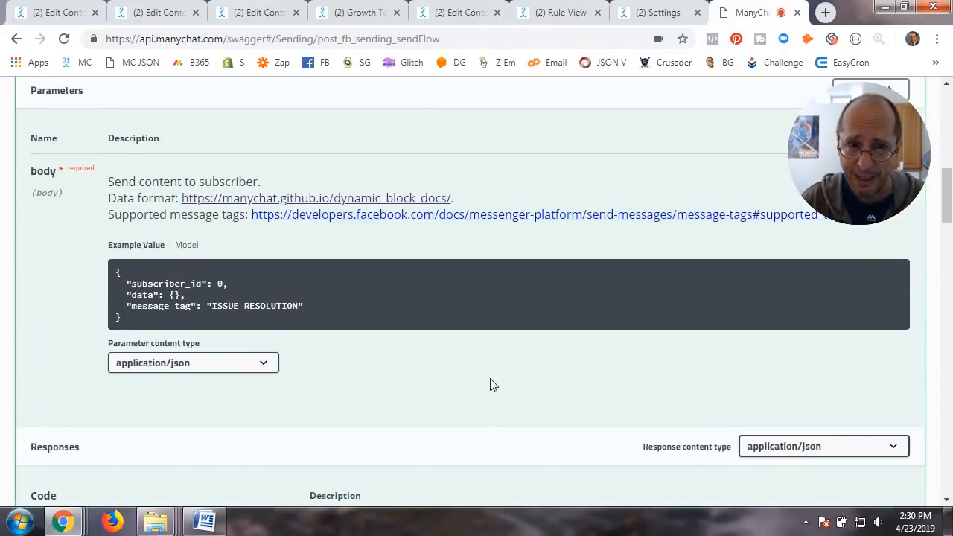
pyautogui.scroll(3, 492, 386)
pyautogui.click(871, 337)
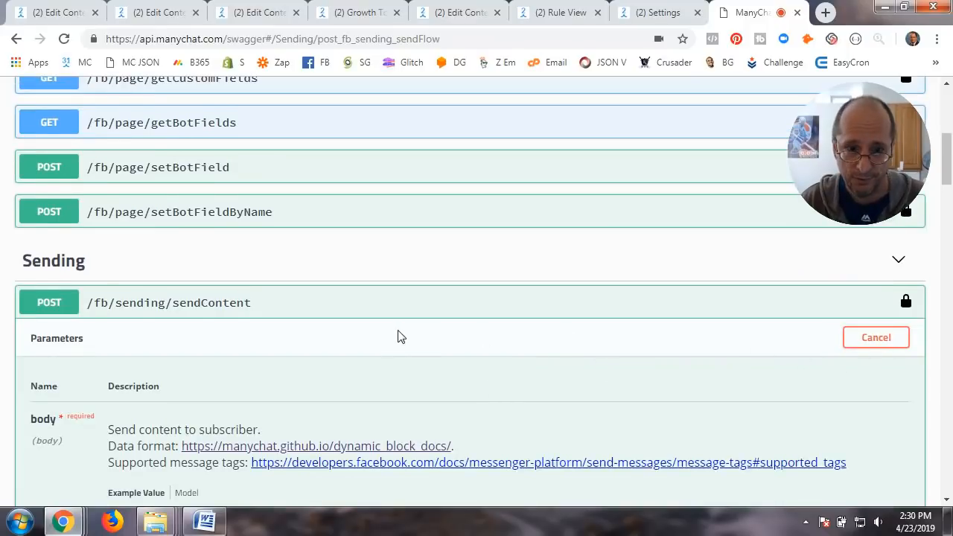
pyautogui.scroll(-3, 397, 334)
# Step: Copy the test subscriber's user ID from their Audience profile and use it to replace the 0 for subscriber_id in the Swagger body
pyautogui.doubleClick(224, 287)
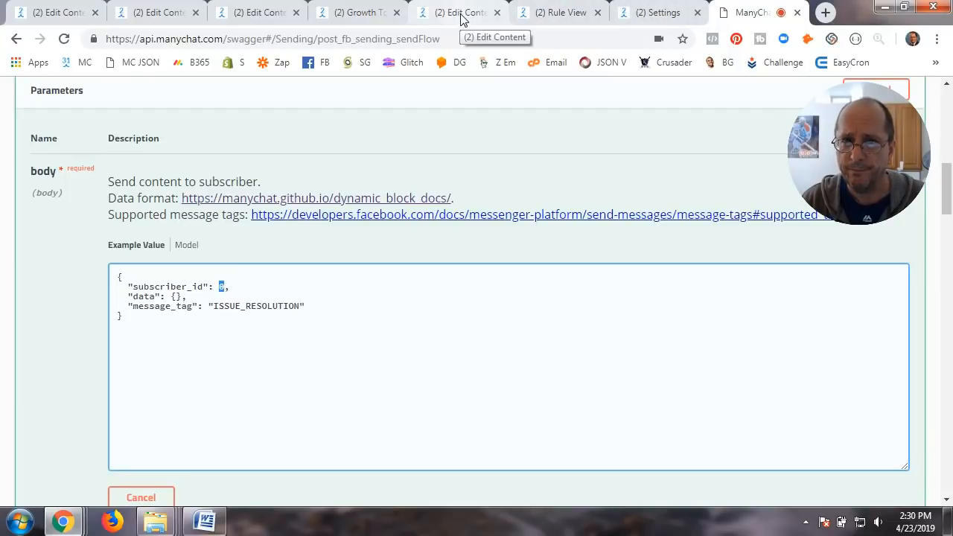
pyautogui.click(578, 23)
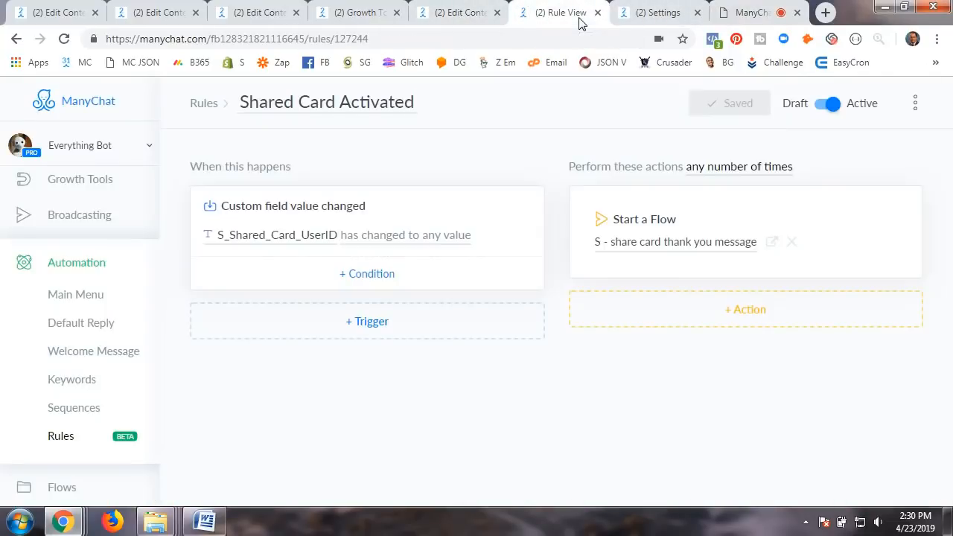
pyautogui.click(654, 16)
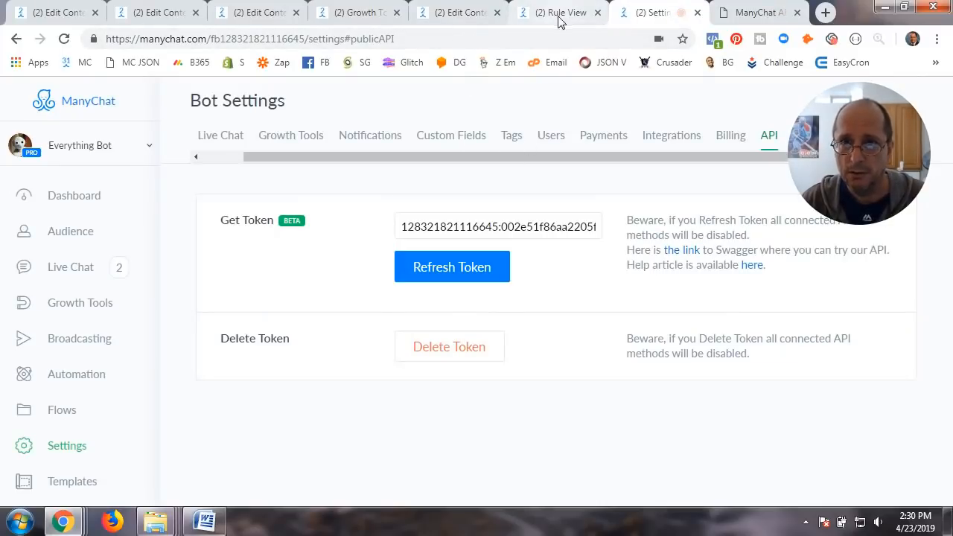
pyautogui.click(97, 244)
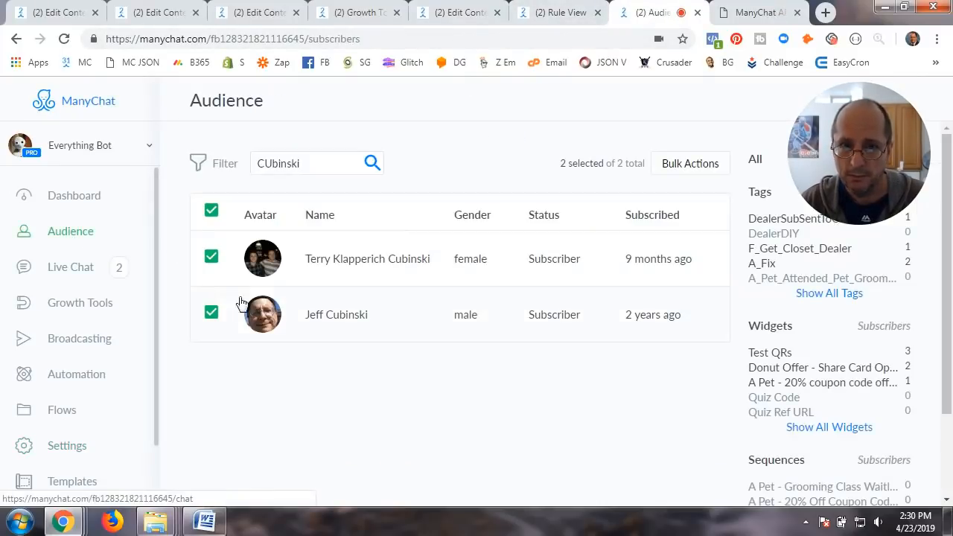
pyautogui.click(332, 320)
pyautogui.moveTo(227, 375); pyautogui.dragTo(332, 382)
pyautogui.hotkey('ctrl', 'c')
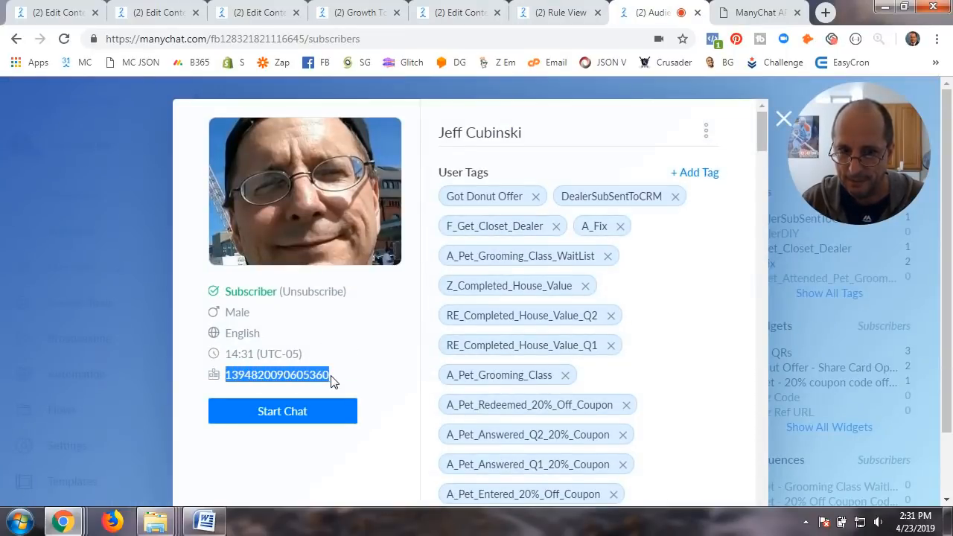
pyautogui.click(752, 12)
pyautogui.hotkey('ctrl', 'v')
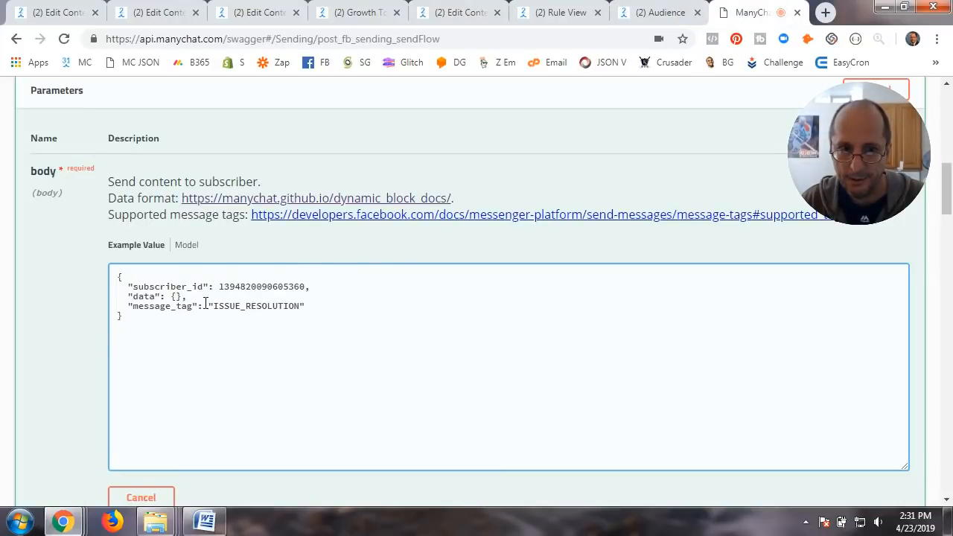
# Step: Copy the version v2 content with the donut thank you message from the flow's request body into the Swagger body's empty data braces
pyautogui.click(472, 18)
pyautogui.click(184, 246)
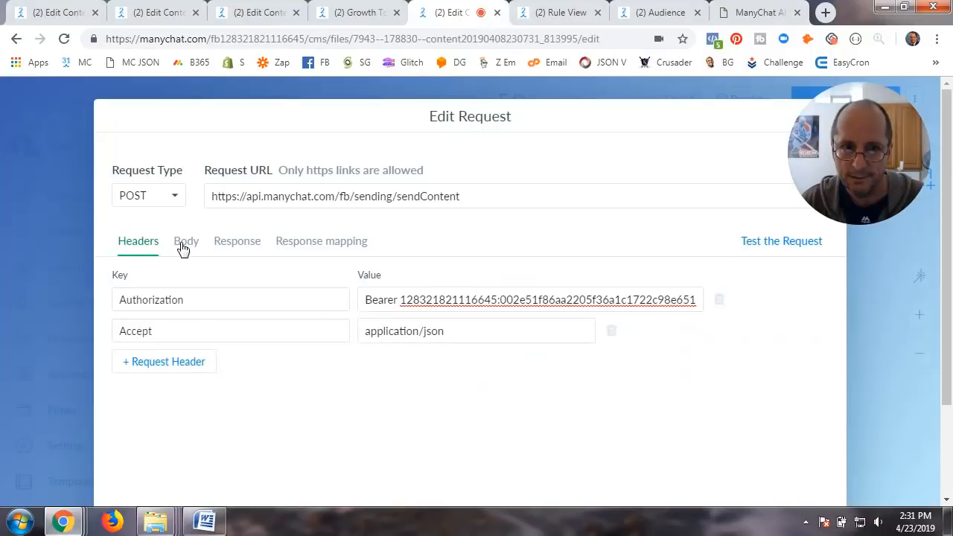
pyautogui.moveTo(161, 328); pyautogui.dragTo(333, 361)
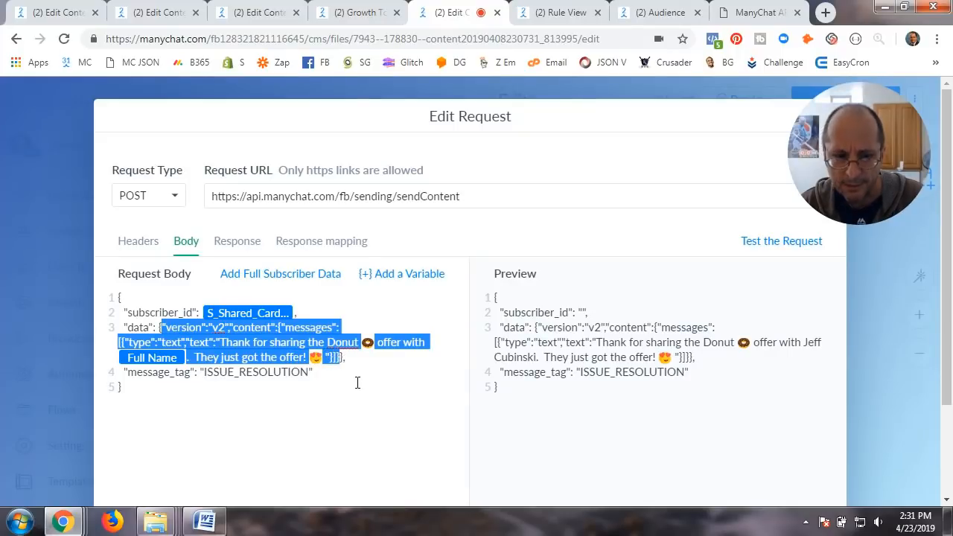
pyautogui.click(752, 12)
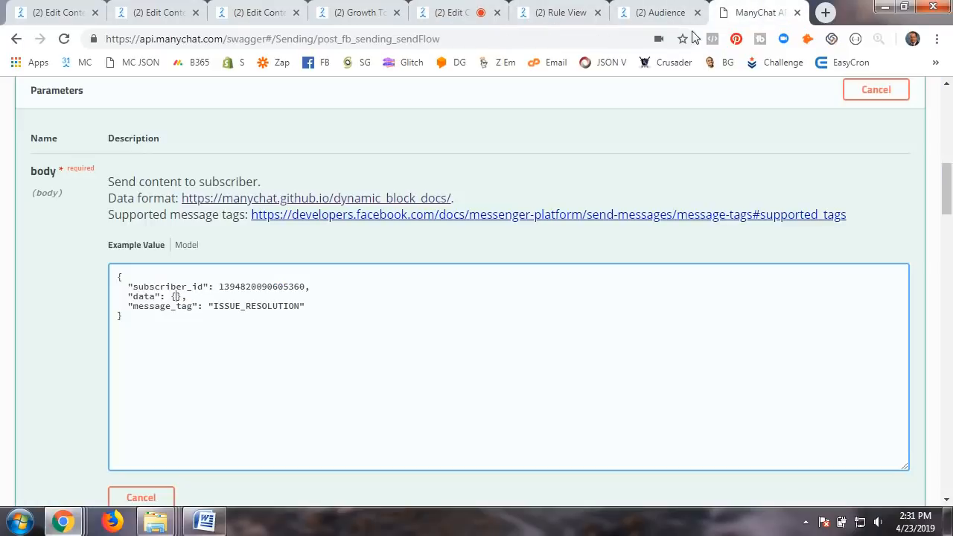
pyautogui.write('{"version":"v2","content":{"messages":[{"type":"text","text":"Thank for sharing the Donut 😍 offer with Full Name. They just got the offer! 😍 "}]}}')
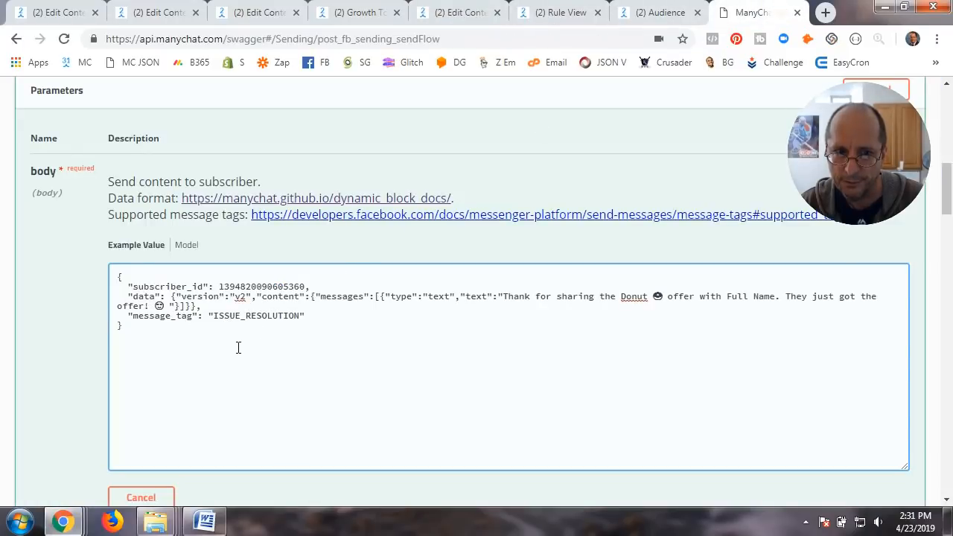
# Step: Execute the sendContent test call and check its server response
pyautogui.scroll(-3, 239, 349)
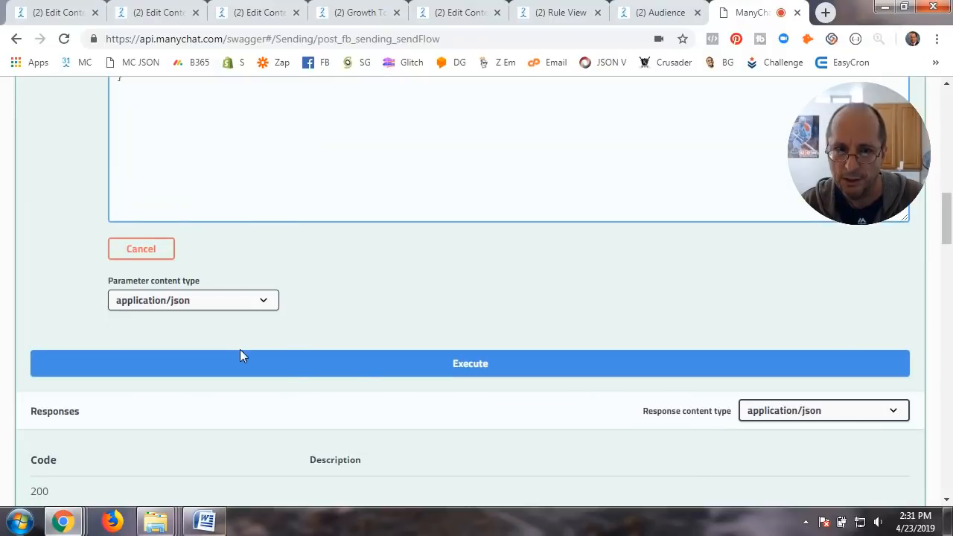
pyautogui.click(469, 366)
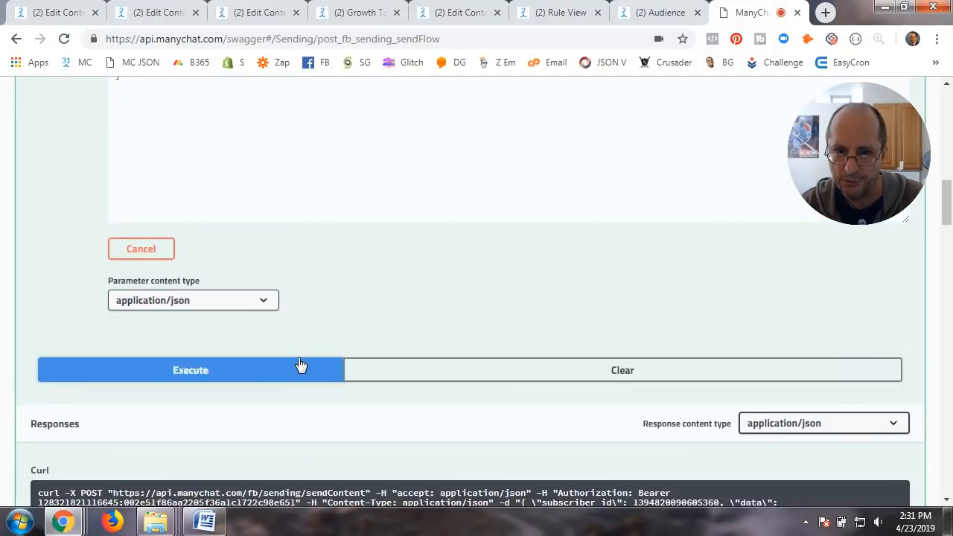
pyautogui.scroll(-5, 299, 364)
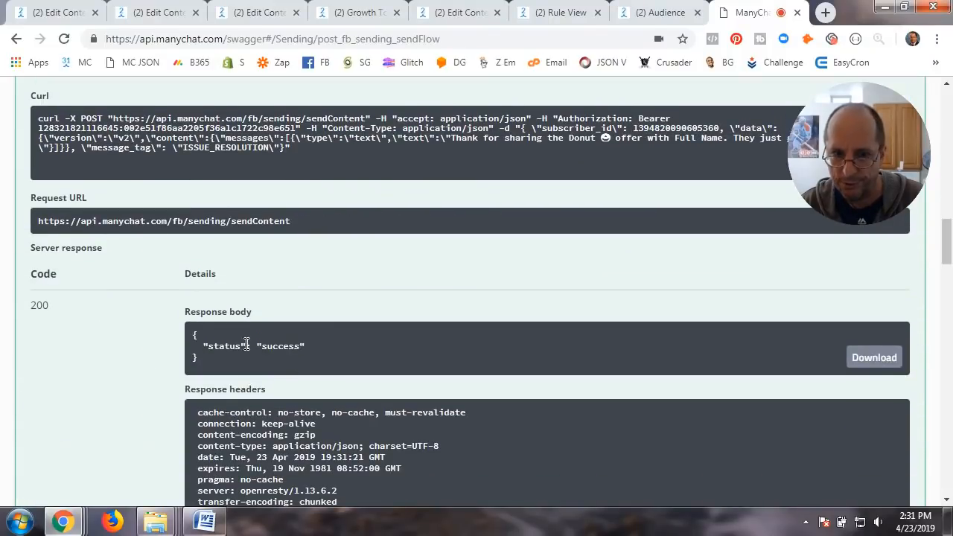
pyautogui.scroll(-2, 249, 336)
pyautogui.scroll(3, 305, 317)
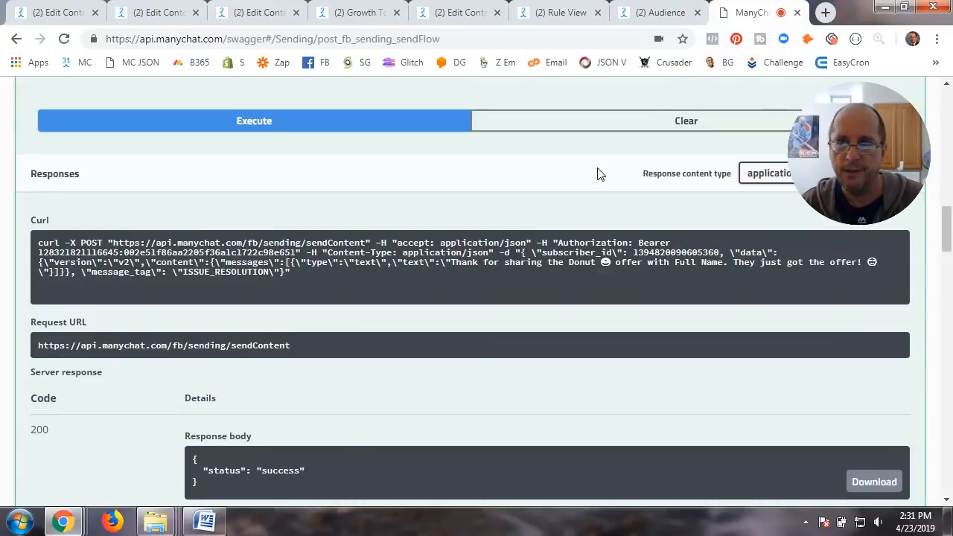
# Step: Open Messenger in a new browser tab and check the thank you message in the Everything Bot conversation
pyautogui.click(827, 12)
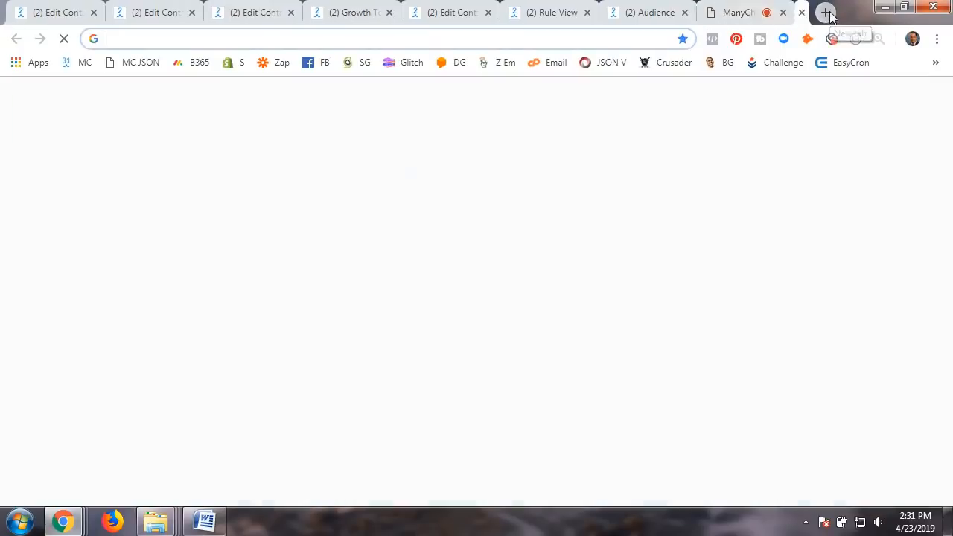
pyautogui.click(303, 395)
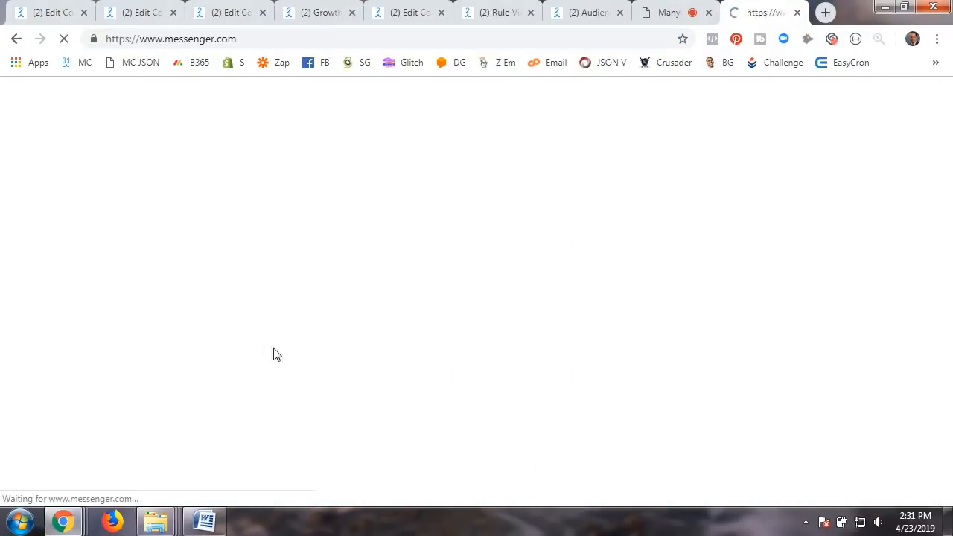
pyautogui.click(100, 186)
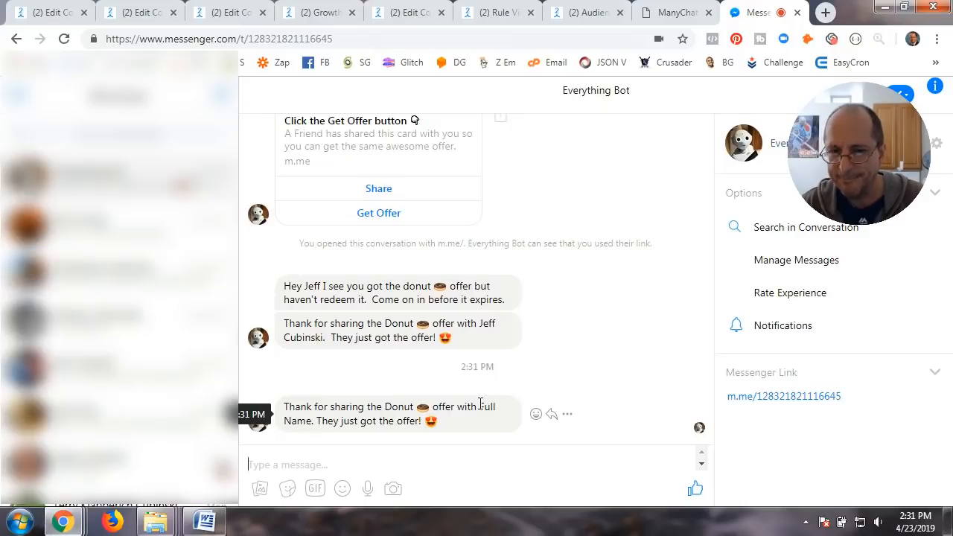
pyautogui.moveTo(482, 409); pyautogui.dragTo(313, 425)
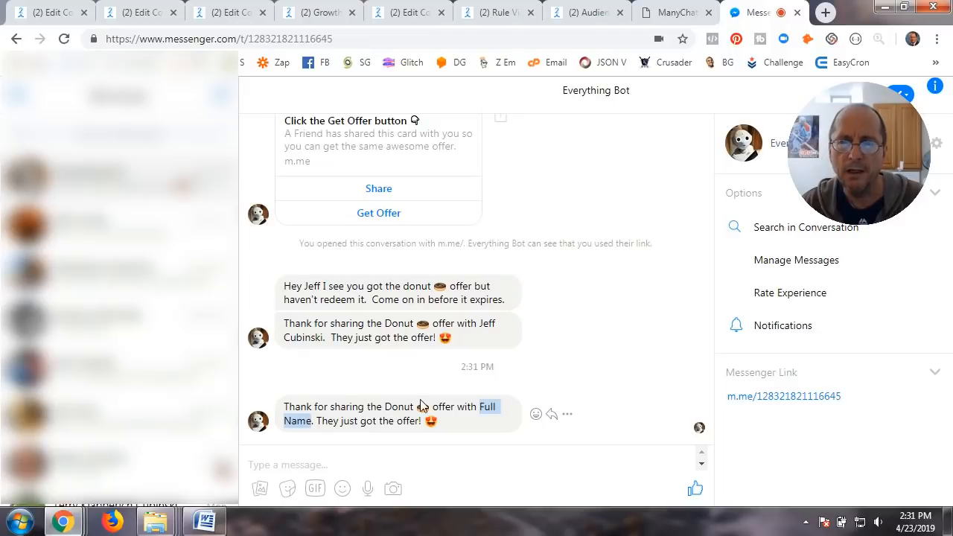
# Step: Check the flow's request body variables and change Full Name to {{Name}} in the Swagger sendContent message text
pyautogui.click(672, 16)
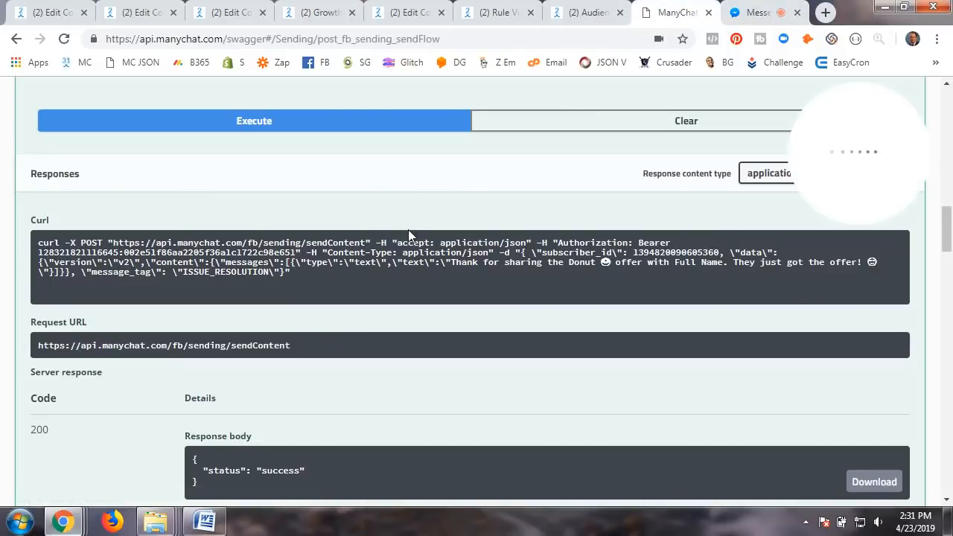
pyautogui.scroll(5, 408, 230)
pyautogui.scroll(2, 480, 203)
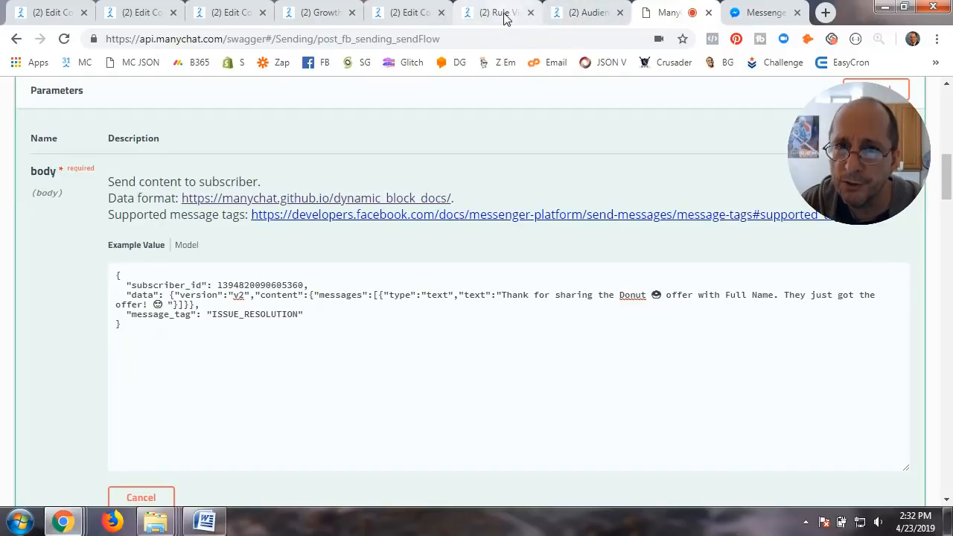
pyautogui.click(415, 17)
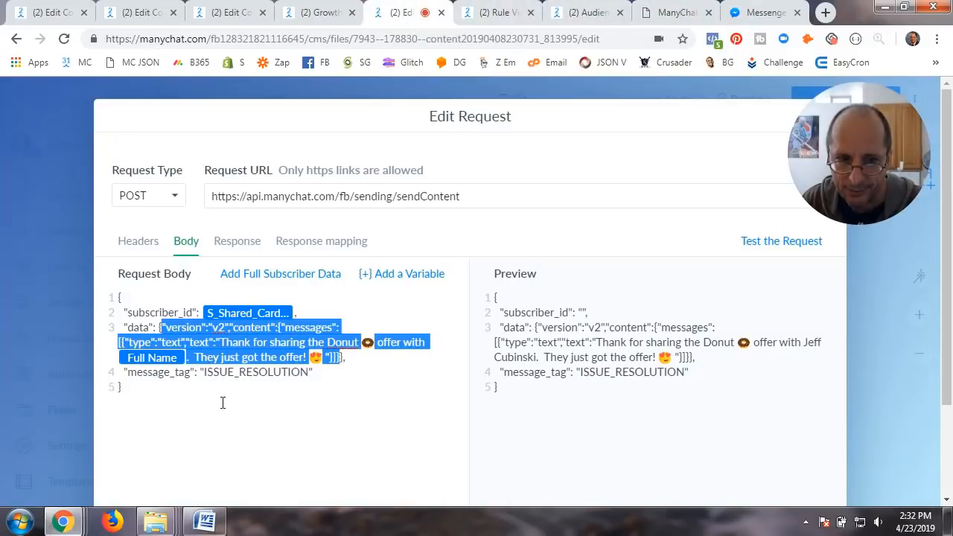
pyautogui.click(195, 396)
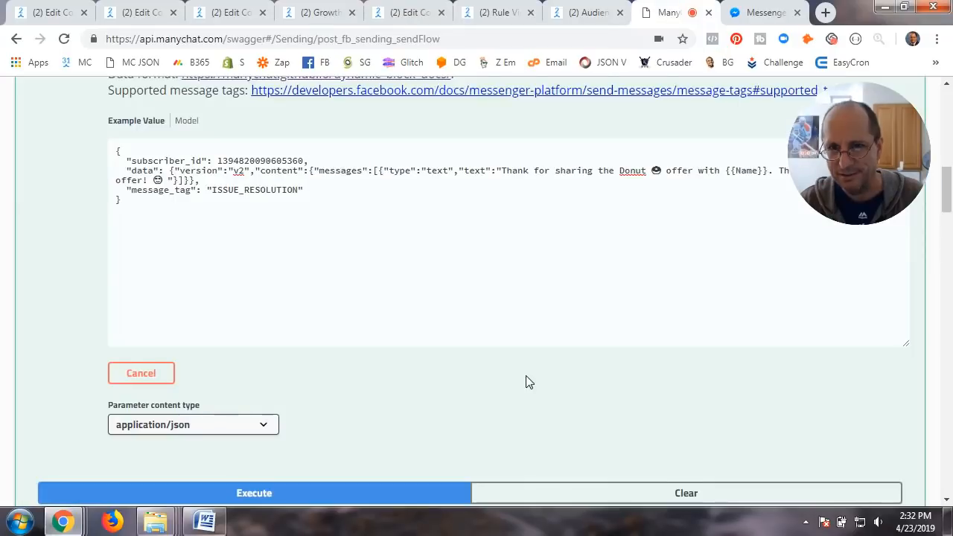
pyautogui.scroll(2, 526, 382)
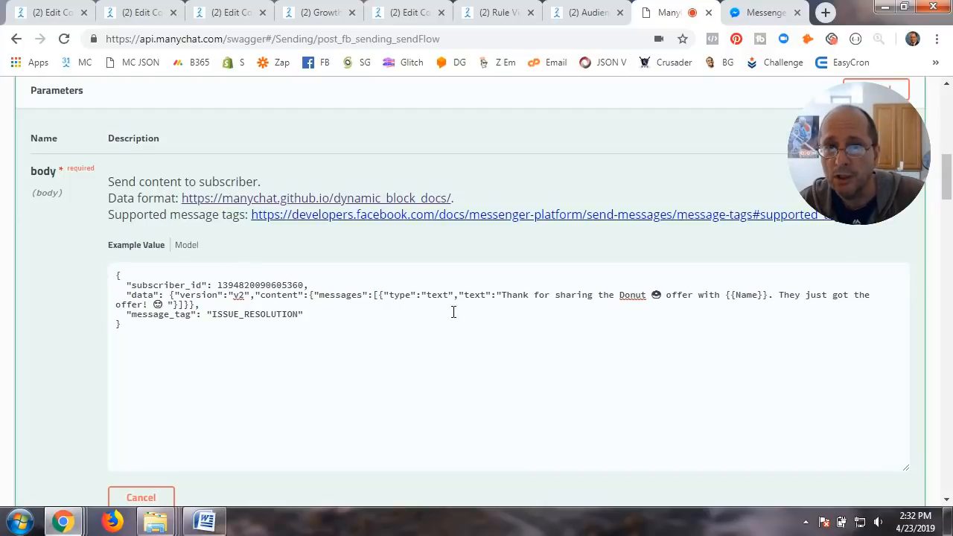
# Step: Check the flow's sendContent request body against the data format named in Swagger's body description
pyautogui.click(414, 16)
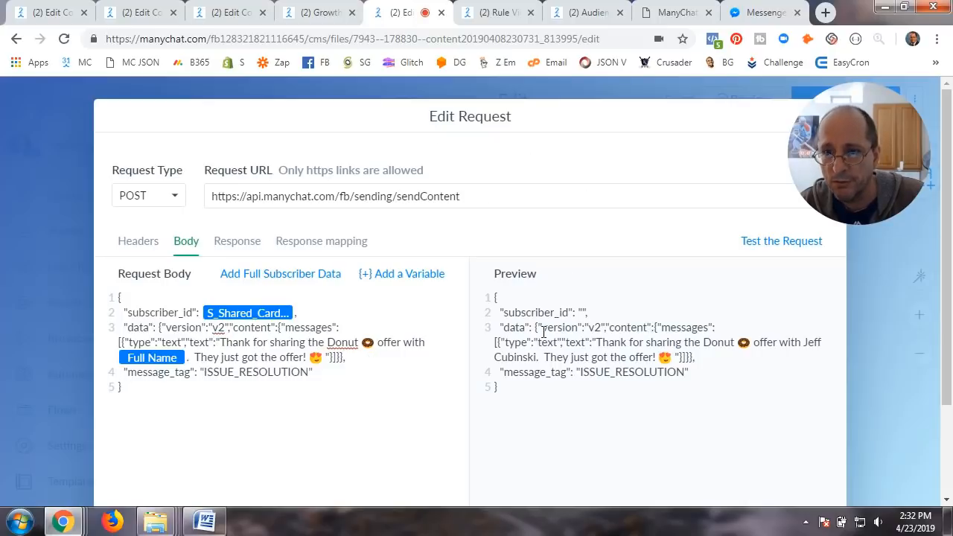
pyautogui.scroll(-3, 470, 397)
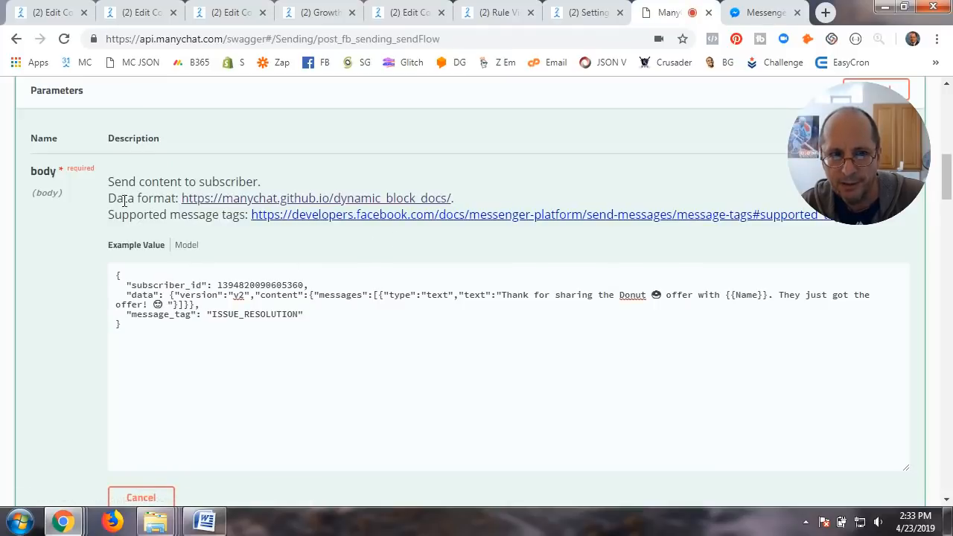
pyautogui.moveTo(109, 198); pyautogui.dragTo(176, 198)
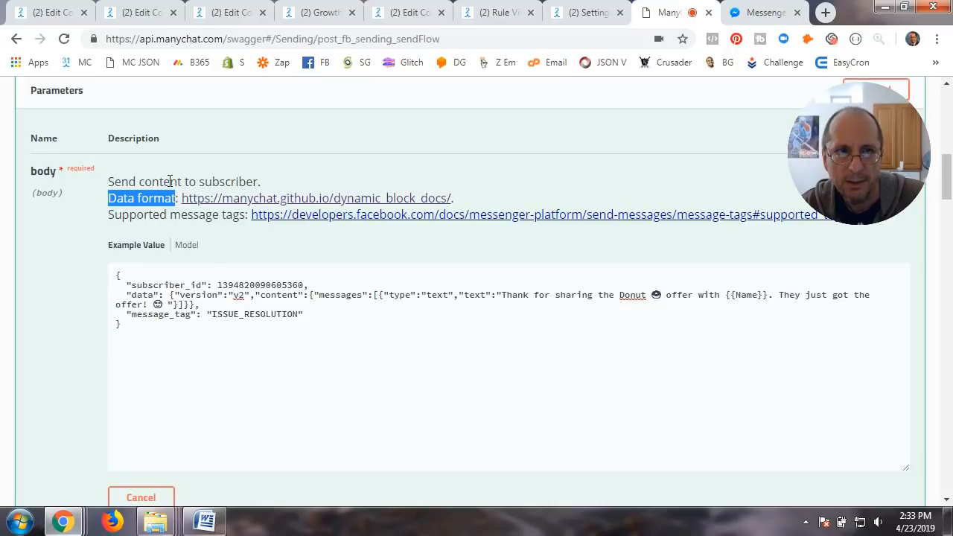
pyautogui.click(134, 63)
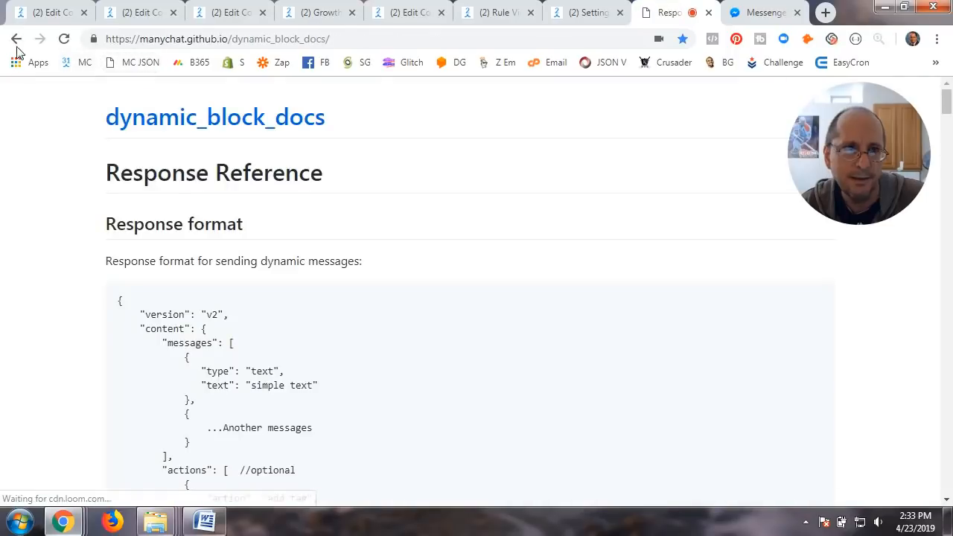
pyautogui.click(16, 38)
pyautogui.click(398, 23)
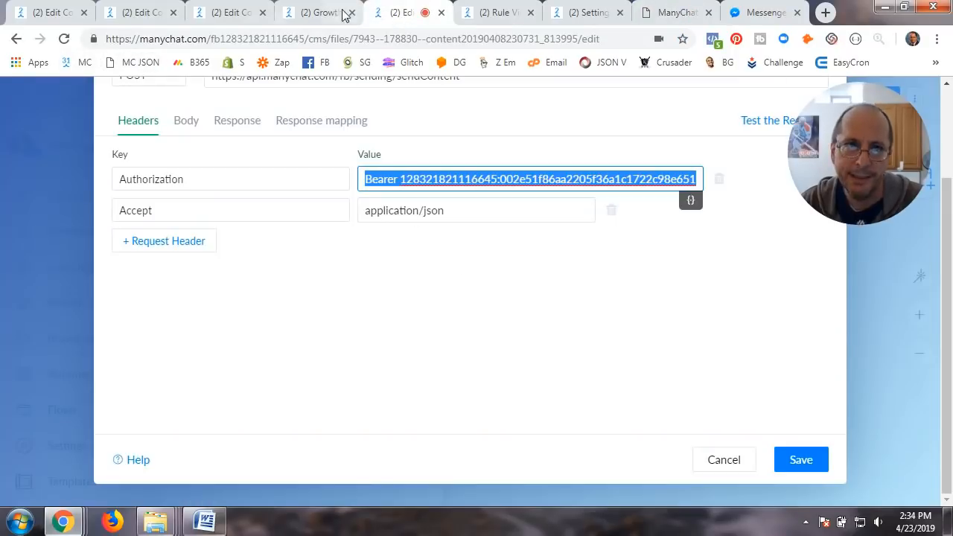
pyautogui.click(190, 126)
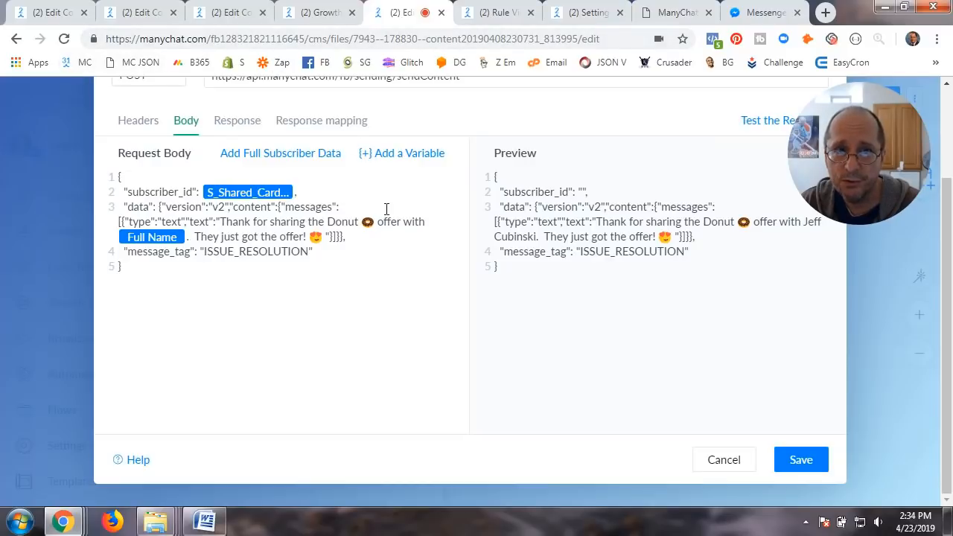
# Step: Open the dynamic_block_docs data format link from Swagger's sendContent description in a new browser tab
pyautogui.click(668, 15)
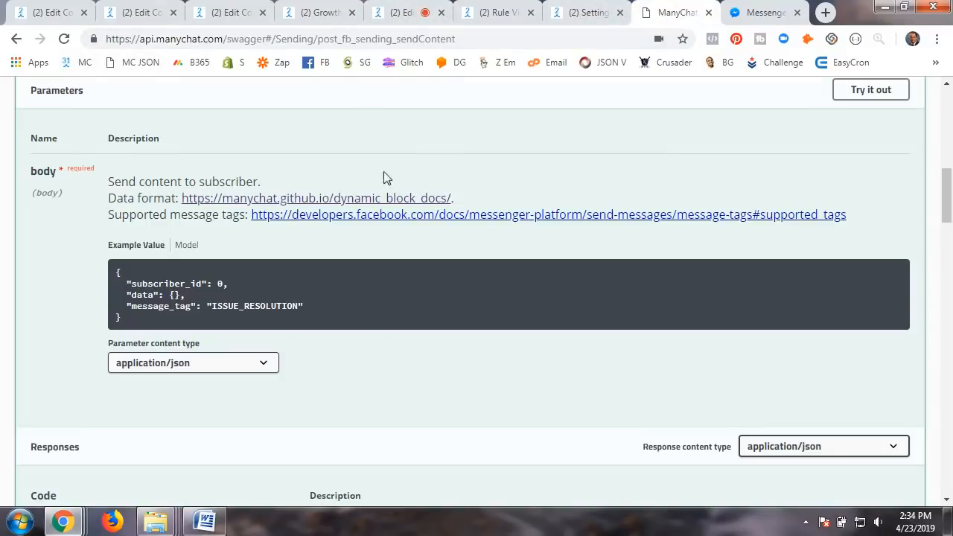
pyautogui.rightClick(265, 199)
pyautogui.click(290, 207)
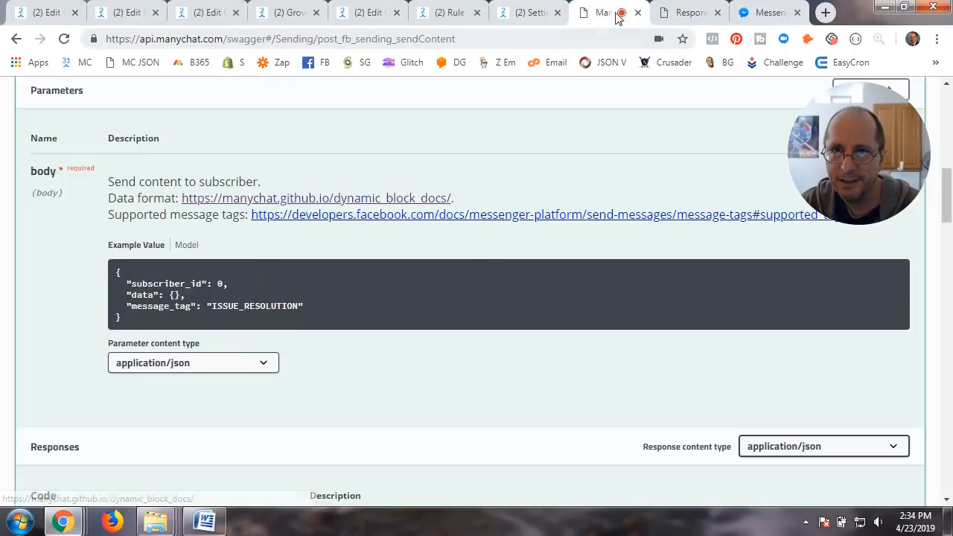
pyautogui.click(678, 14)
# Step: Examine the dynamic block docs' response format, from version and content messages to the audio, file, gallery card and list types
pyautogui.scroll(-5, 273, 316)
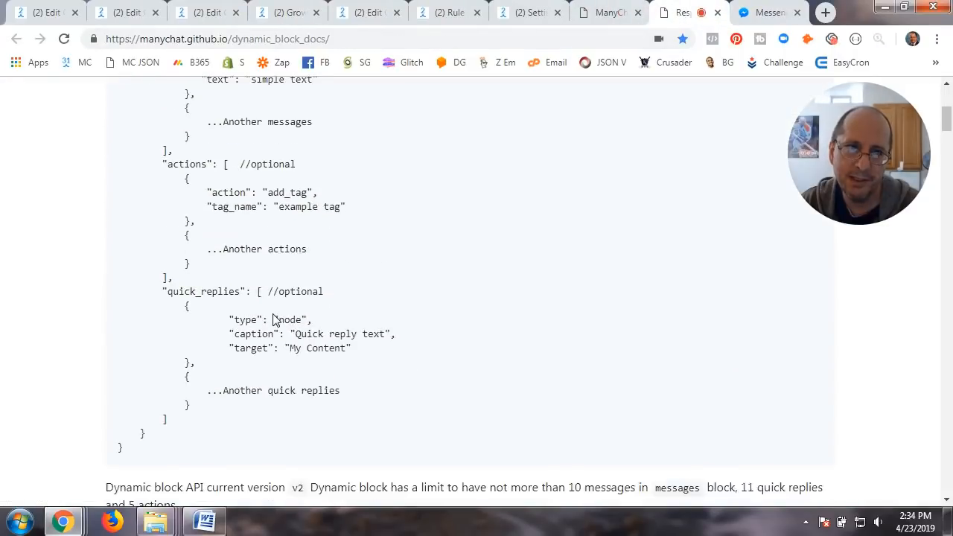
pyautogui.scroll(5, 273, 315)
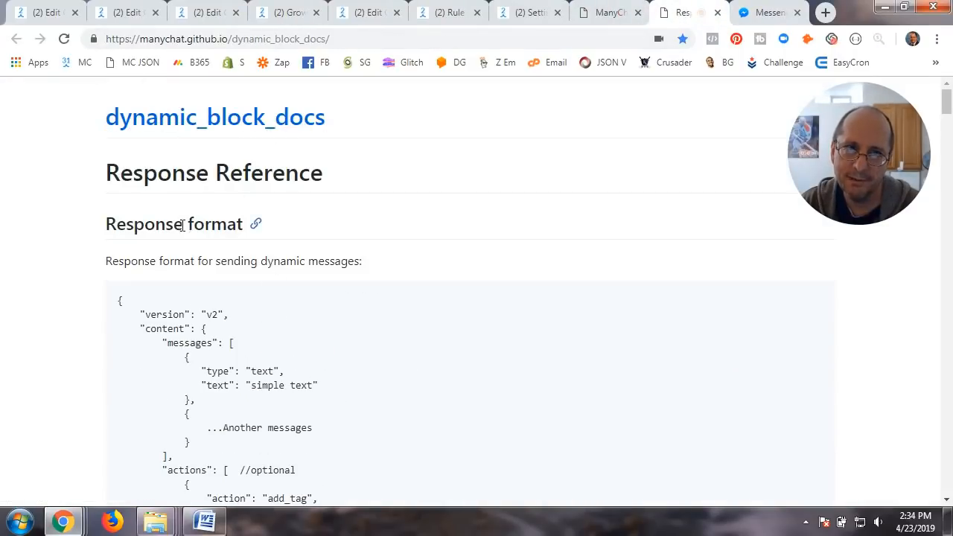
pyautogui.scroll(-3, 234, 279)
pyautogui.scroll(1, 222, 236)
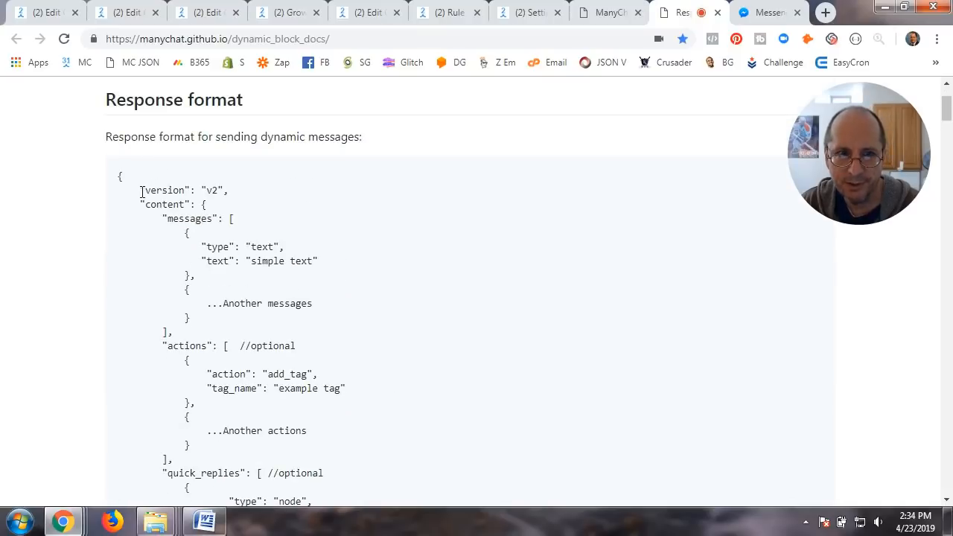
pyautogui.moveTo(141, 192); pyautogui.dragTo(248, 198)
pyautogui.moveTo(136, 203); pyautogui.dragTo(238, 219)
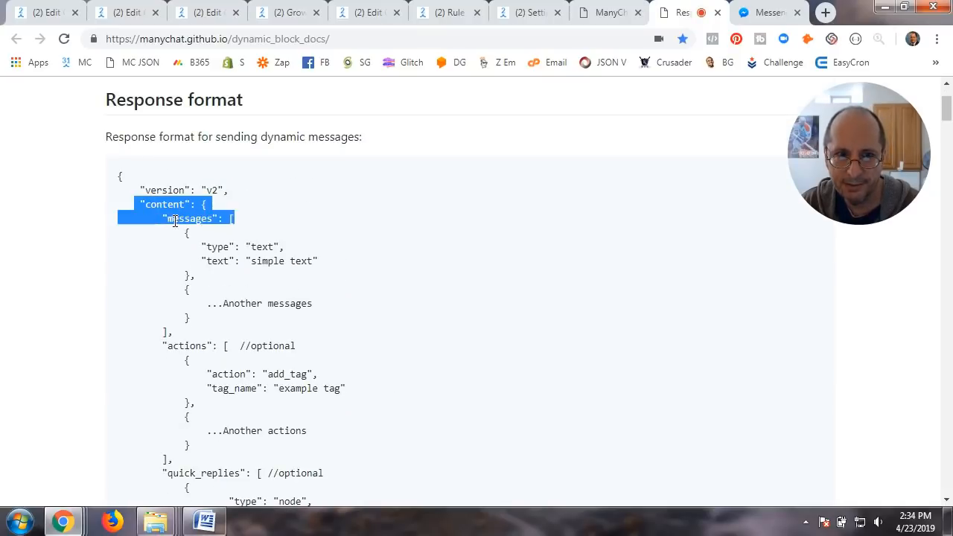
pyautogui.scroll(-20, 222, 279)
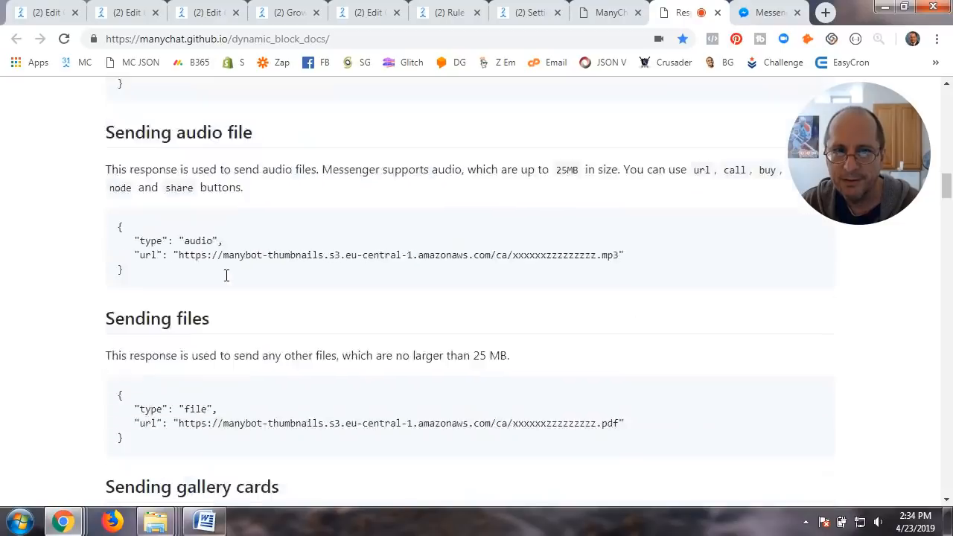
pyautogui.scroll(-7, 246, 268)
pyautogui.scroll(7, 292, 273)
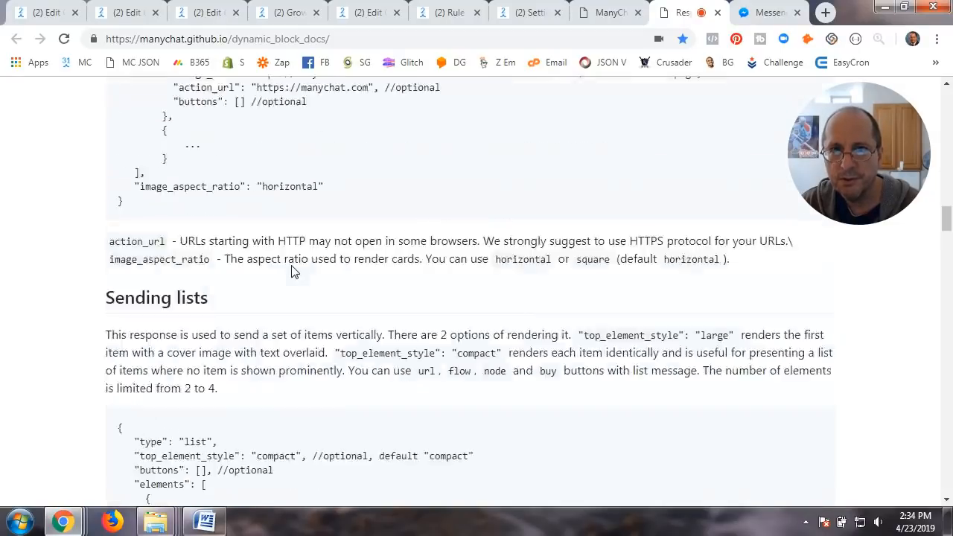
# Step: Review the version v2 content inside the data braces of the flow's request body and save the External Request
pyautogui.click(449, 12)
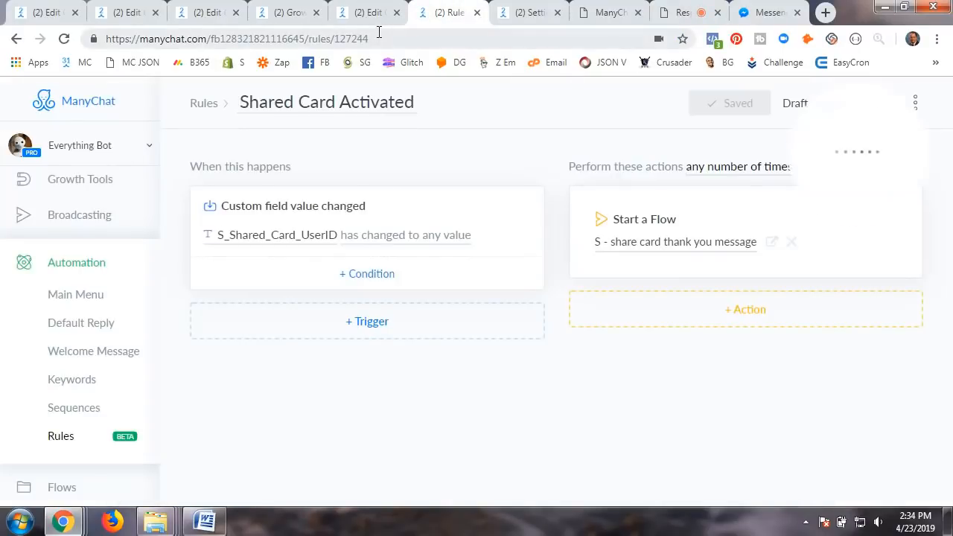
pyautogui.click(370, 13)
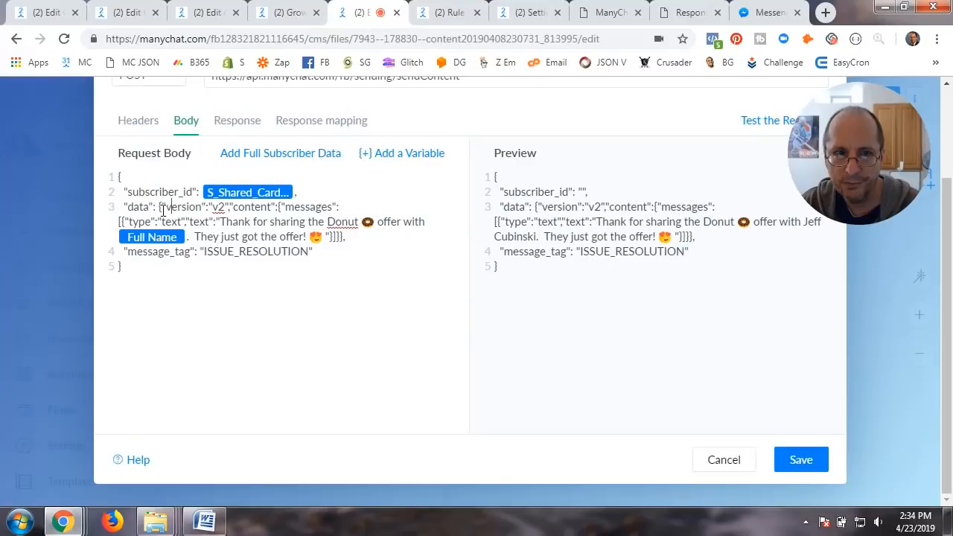
pyautogui.moveTo(168, 207); pyautogui.dragTo(332, 237)
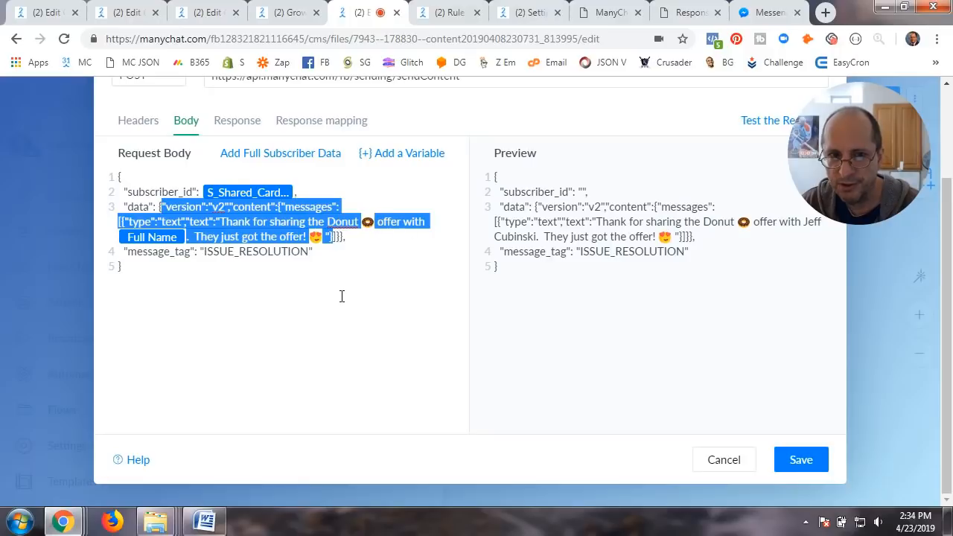
pyautogui.click(337, 261)
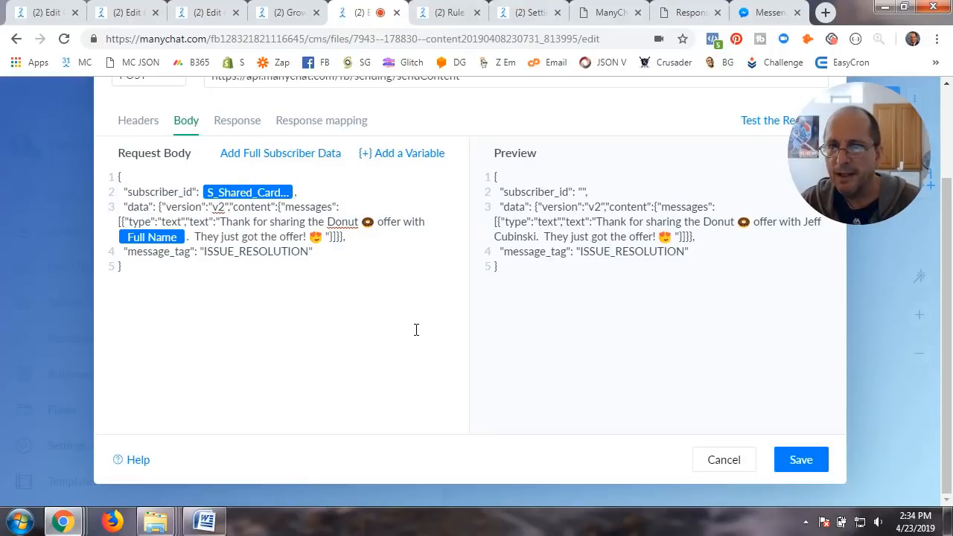
pyautogui.click(798, 458)
# Step: Delete the duplicate Actions #1 step from the share card thank you message flow and publish the flow
pyautogui.click(566, 192)
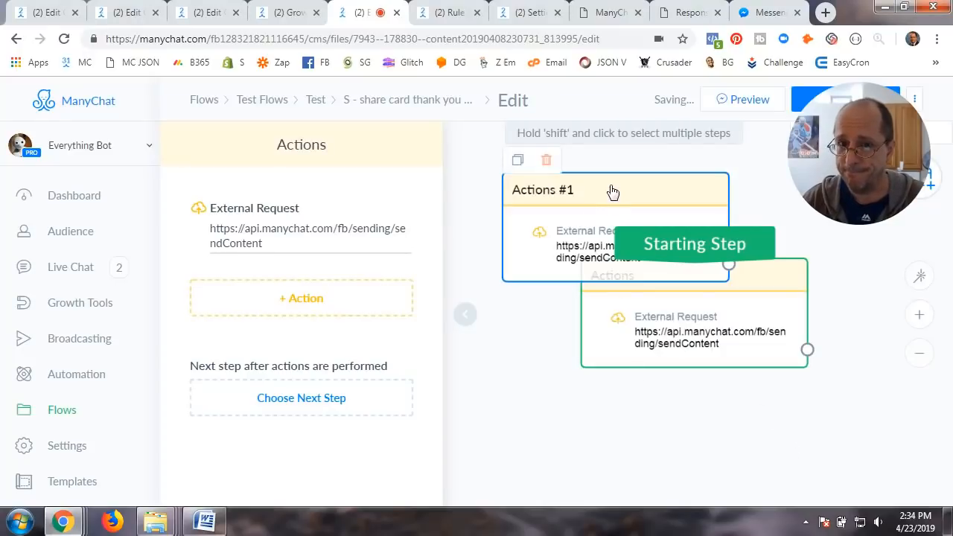
pyautogui.click(547, 161)
pyautogui.click(577, 180)
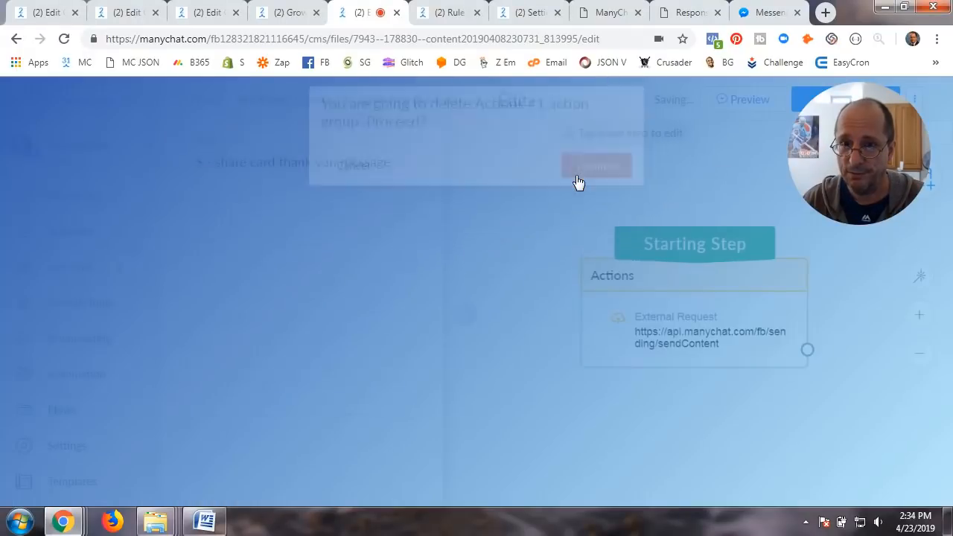
pyautogui.click(466, 321)
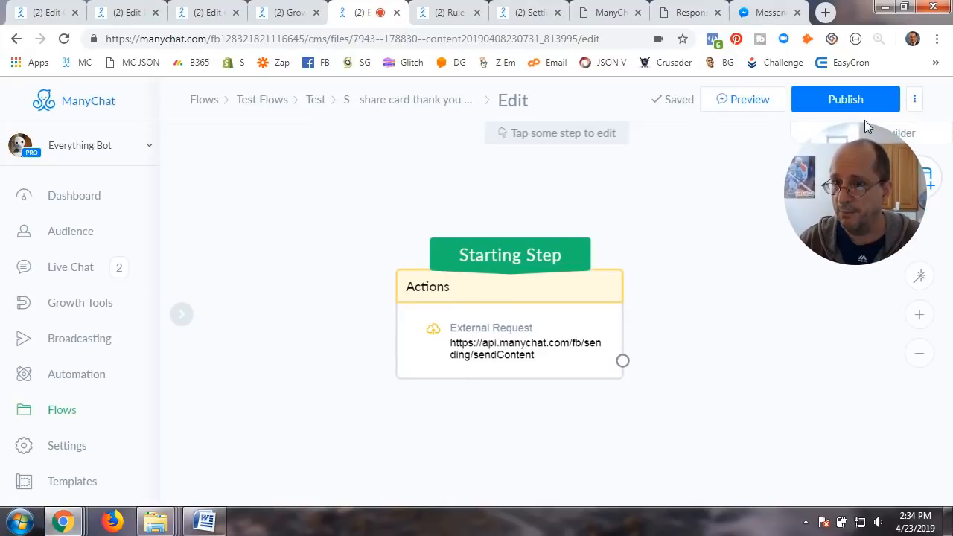
pyautogui.click(864, 103)
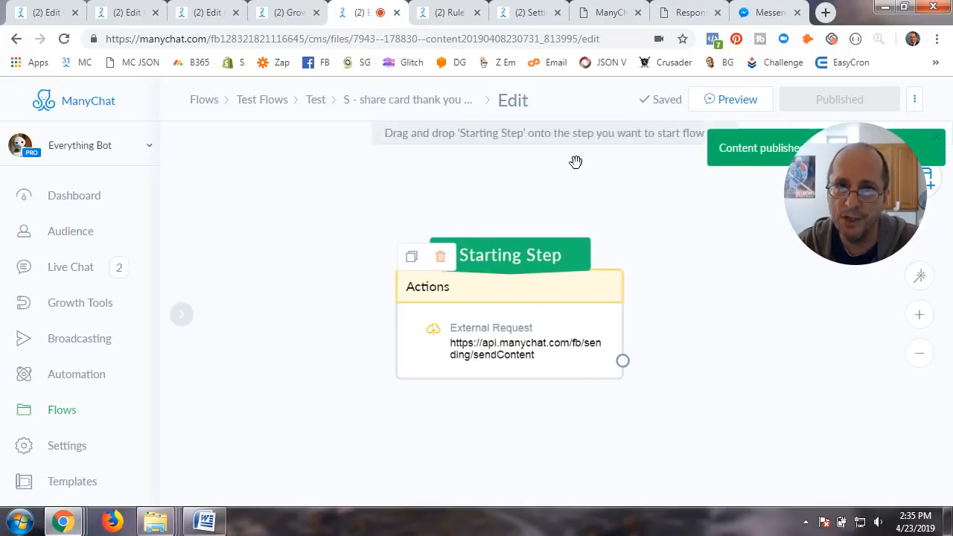
# Step: Check the Shared Card Activated rule, then open the Coupon Redemption flow and publish it
pyautogui.click(450, 13)
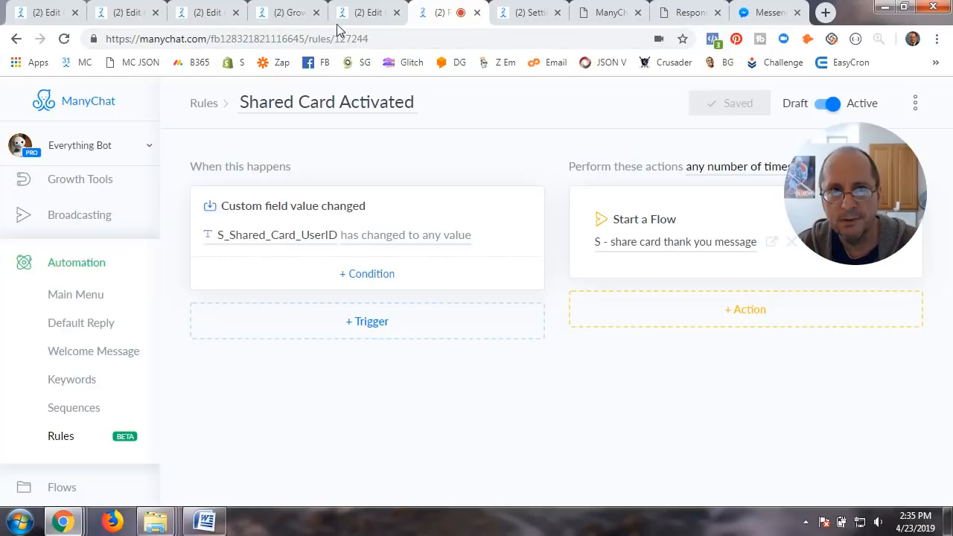
pyautogui.click(215, 13)
pyautogui.click(123, 13)
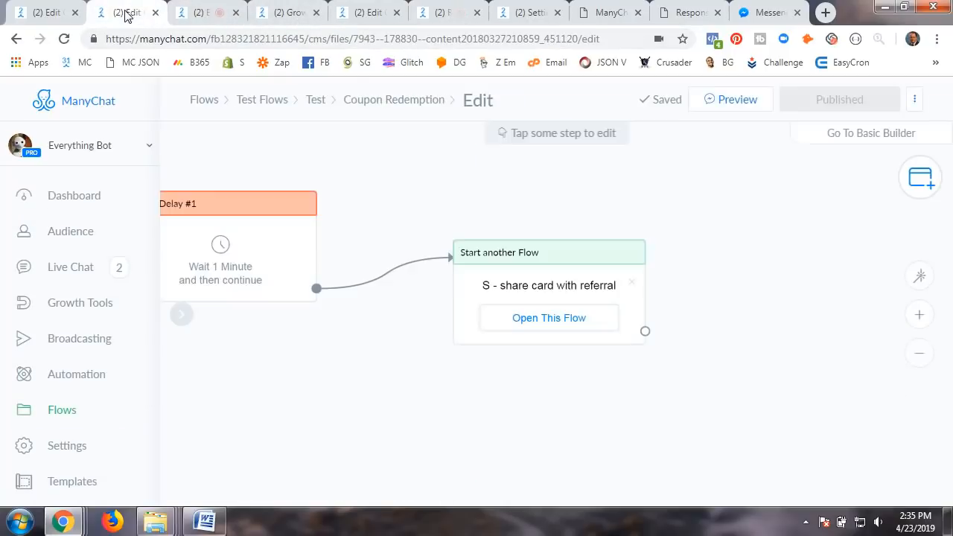
pyautogui.scroll(-3, 376, 335)
pyautogui.moveTo(406, 217)
pyautogui.mouseDown()
pyautogui.moveTo(440, 246)
pyautogui.moveTo(511, 253)
pyautogui.moveTo(400, 234)
pyautogui.mouseUp()
pyautogui.moveTo(610, 311); pyautogui.dragTo(683, 372)
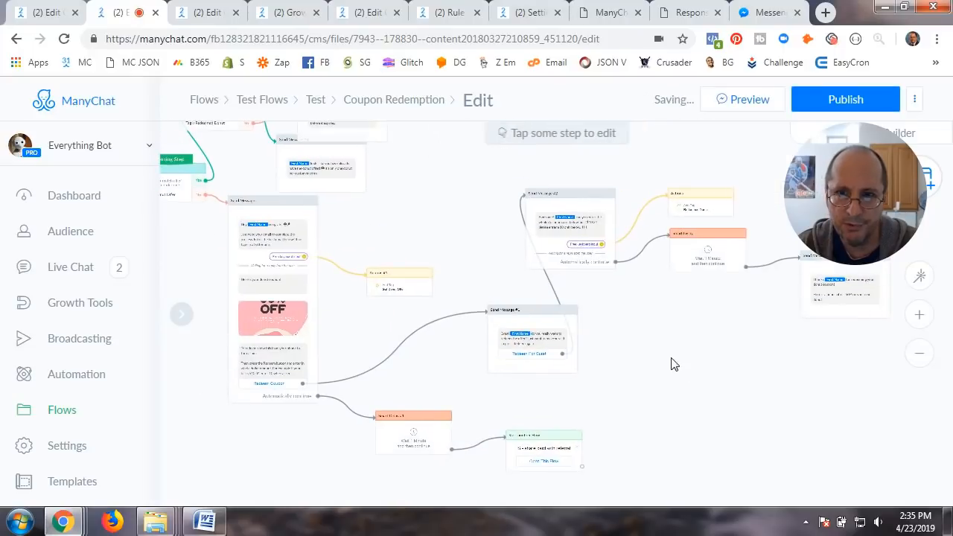
pyautogui.click(822, 97)
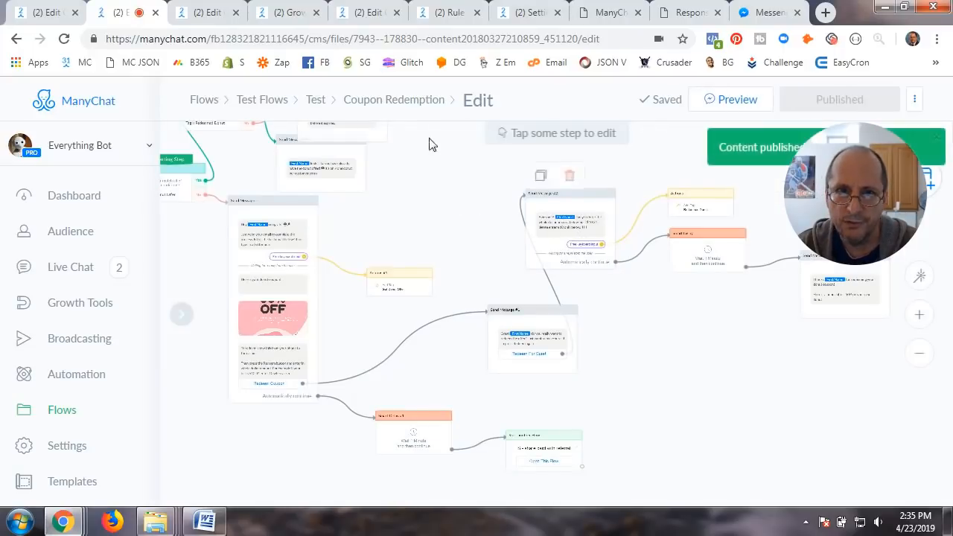
# Step: Examine the Coupon Redemption flow from the email request and donut coupon through Smart Delay #1 to the share card with referral flow
pyautogui.moveTo(442, 228); pyautogui.dragTo(524, 275)
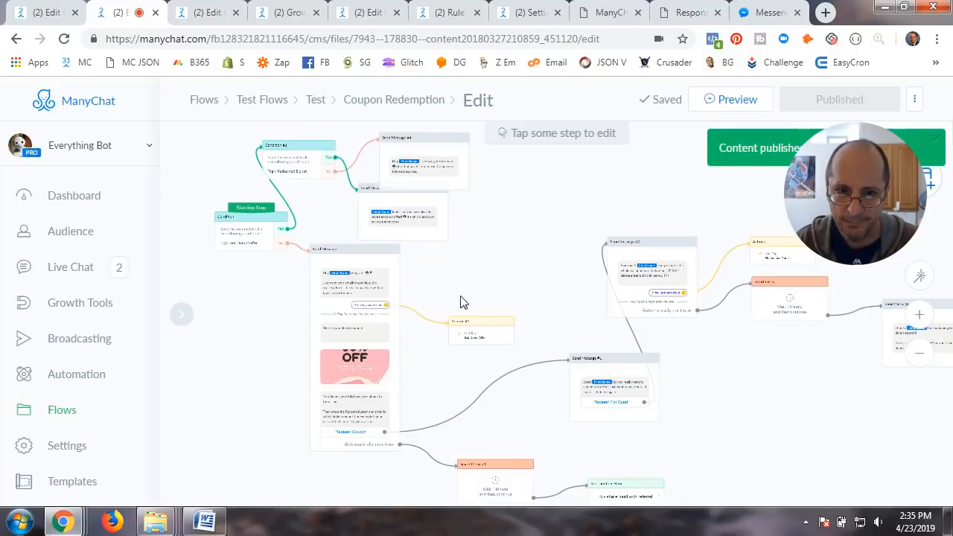
pyautogui.scroll(-3, 517, 259)
pyautogui.scroll(8, 517, 259)
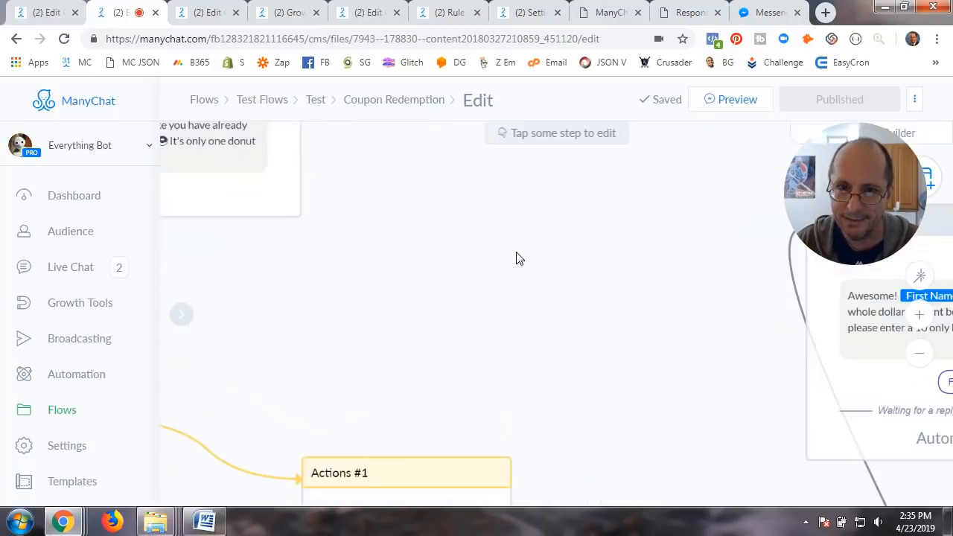
pyautogui.moveTo(415, 278); pyautogui.dragTo(598, 200)
pyautogui.moveTo(473, 272); pyautogui.dragTo(588, 228)
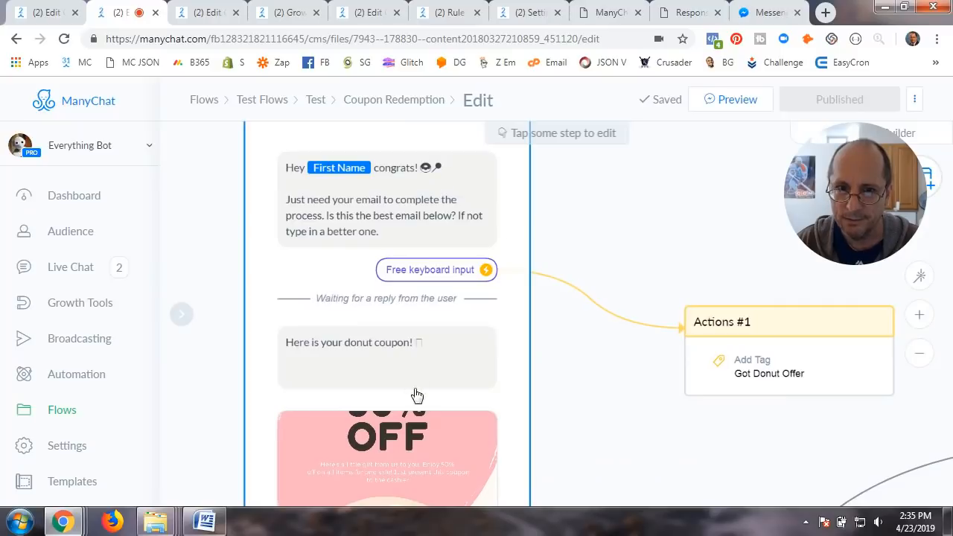
pyautogui.scroll(-2, 593, 393)
pyautogui.moveTo(596, 409); pyautogui.dragTo(517, 187)
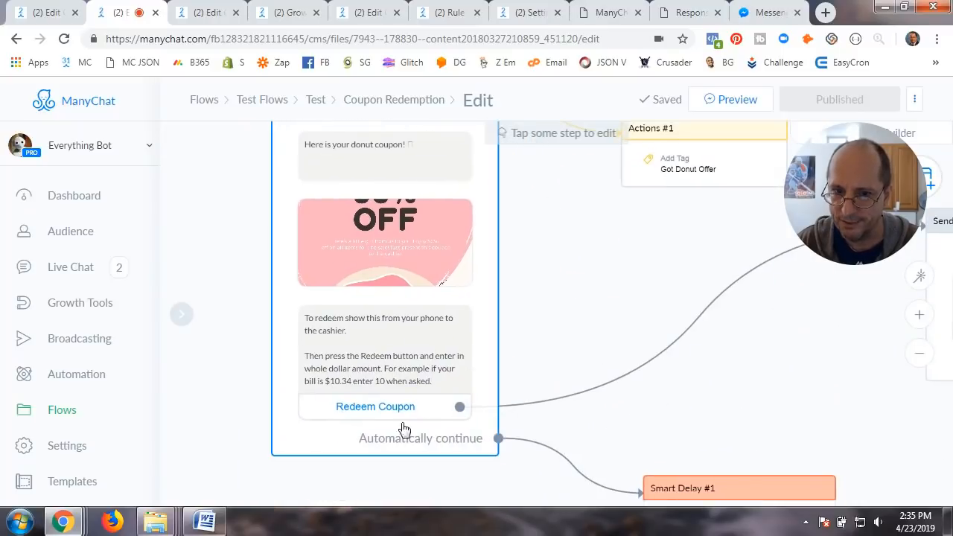
pyautogui.moveTo(601, 427); pyautogui.dragTo(484, 301)
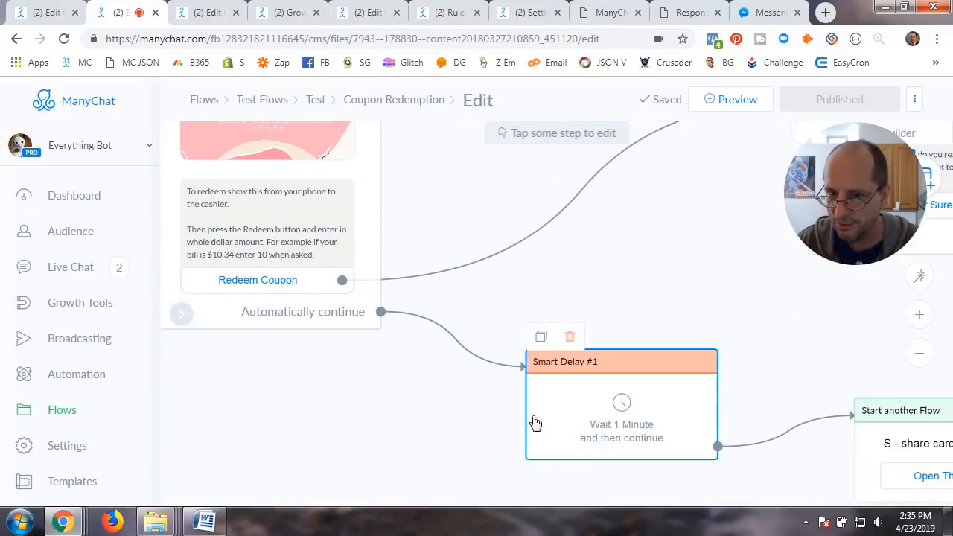
pyautogui.moveTo(800, 389); pyautogui.dragTo(598, 336)
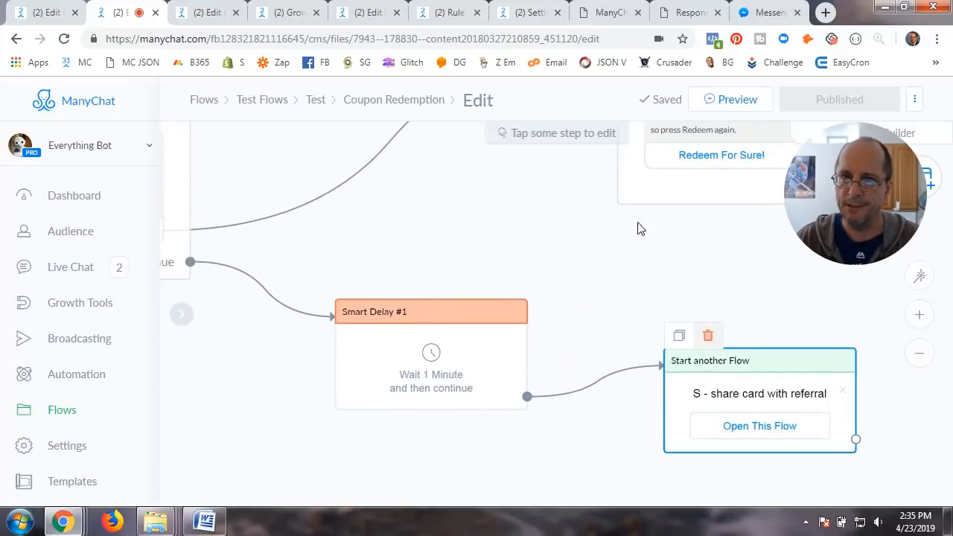
# Step: Review the share card thank you flow, the Growth Tools list and the Shared Card Activated rule
pyautogui.click(365, 15)
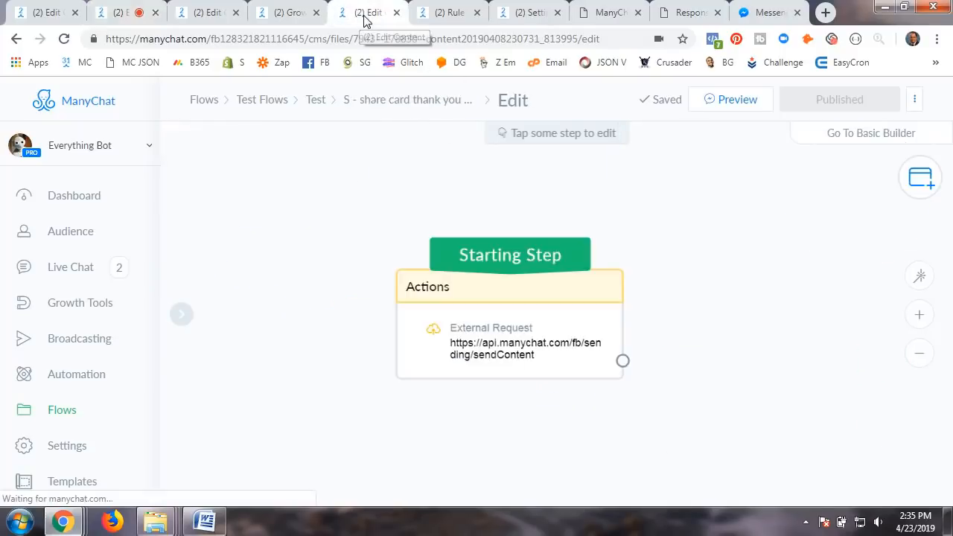
pyautogui.click(284, 13)
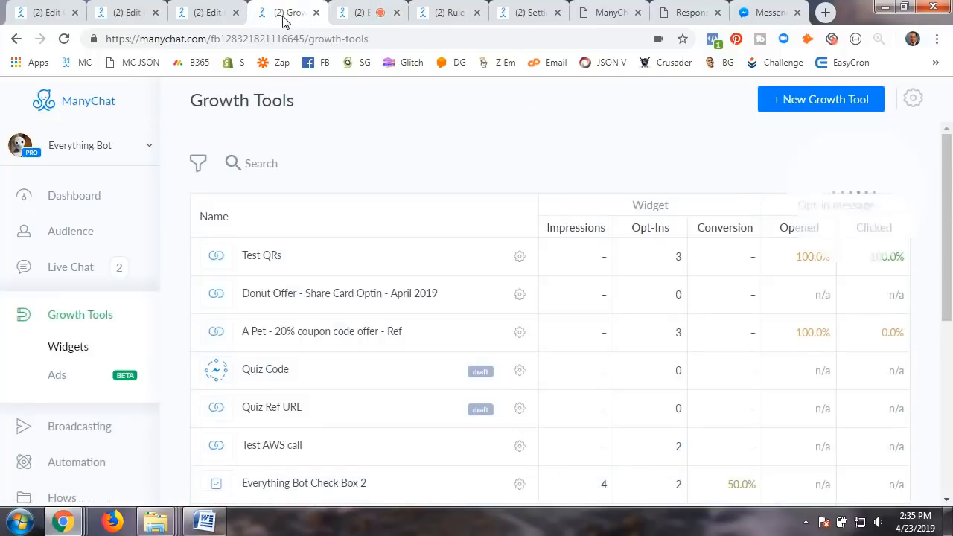
pyautogui.click(532, 14)
pyautogui.click(447, 14)
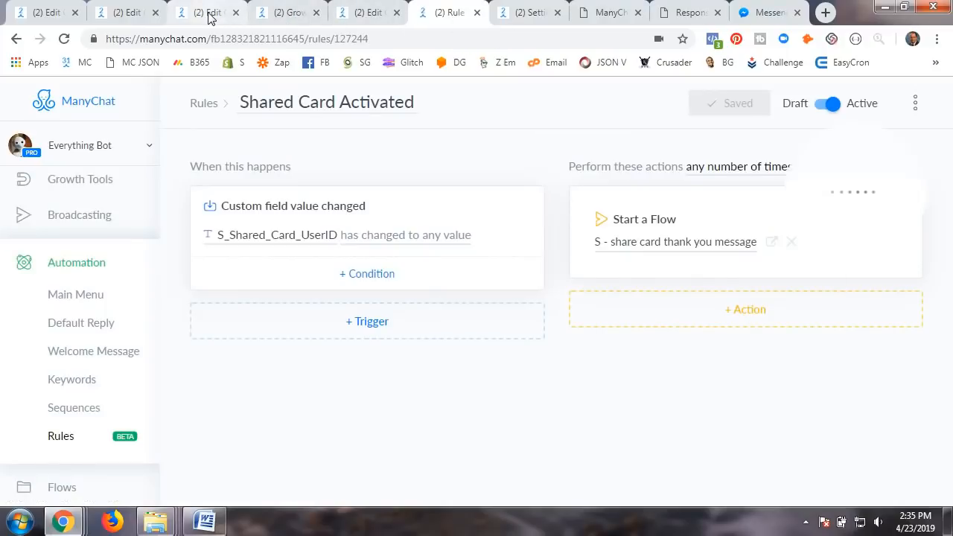
# Step: Send a preview of the share card with referral flow and open it in the Everything Bot conversation in Messenger
pyautogui.click(209, 15)
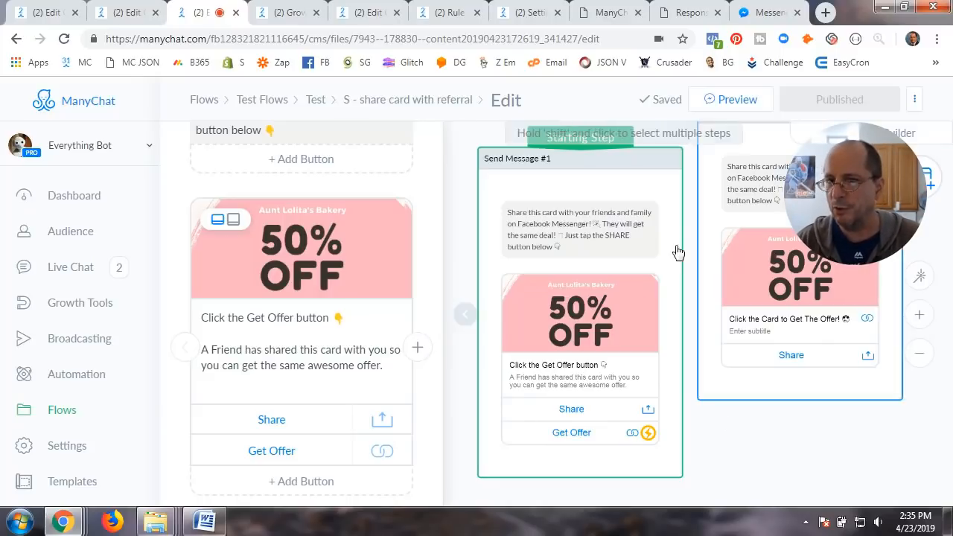
pyautogui.click(732, 99)
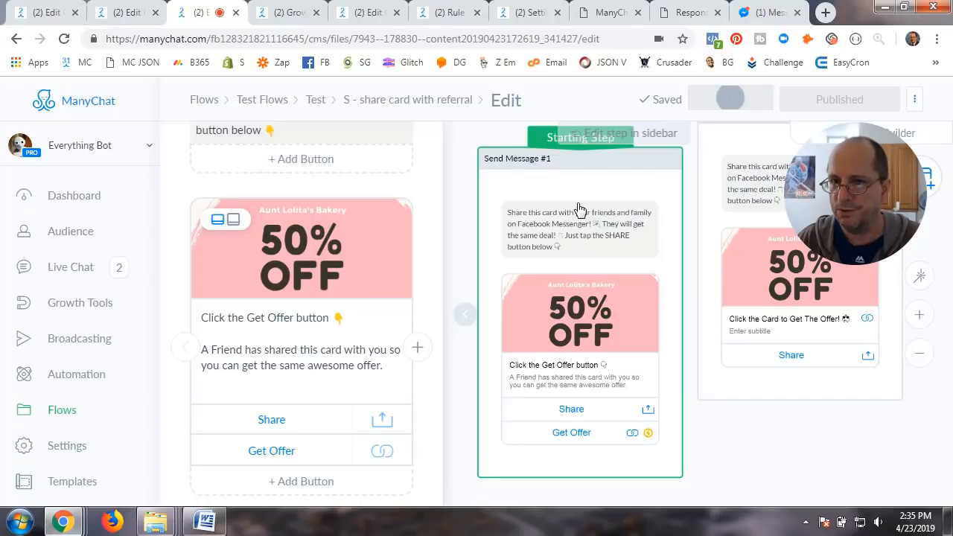
pyautogui.click(771, 13)
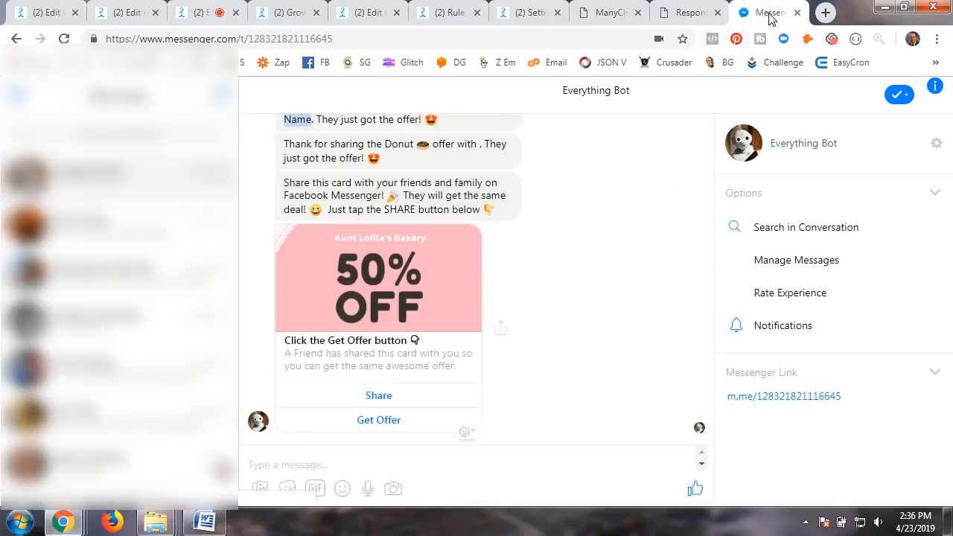
pyautogui.scroll(3, 432, 283)
pyautogui.scroll(-3, 417, 287)
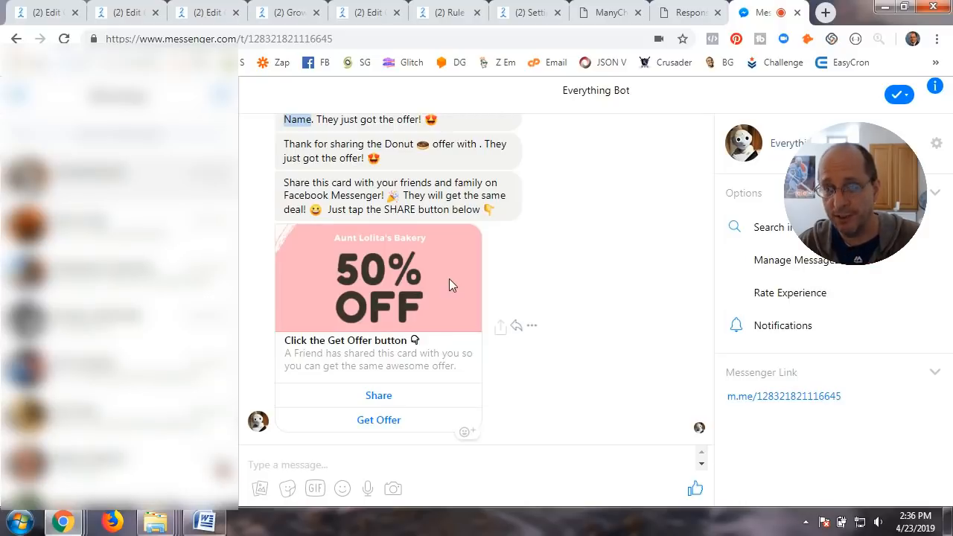
# Step: Share the 50% OFF card from the bot conversation with a contact found by surname
pyautogui.click(379, 398)
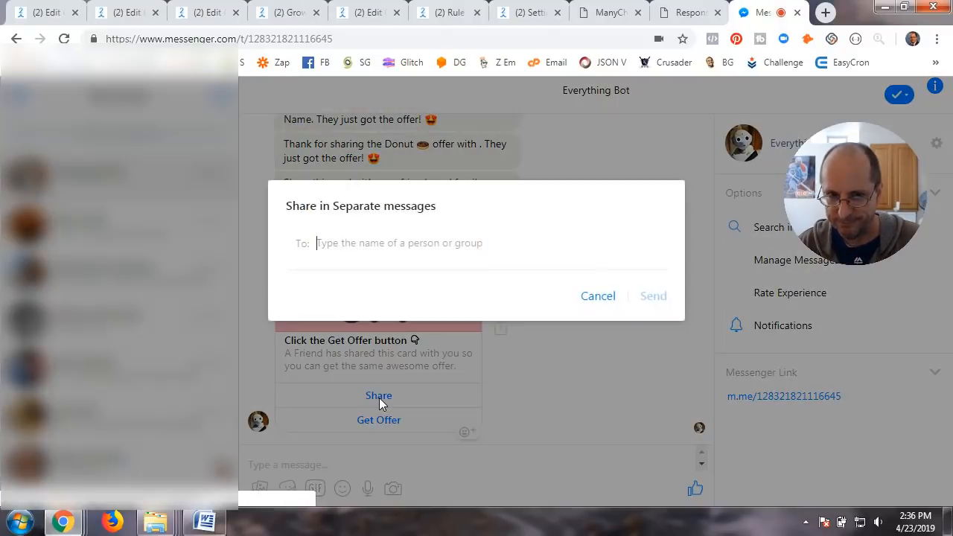
pyautogui.write('c')
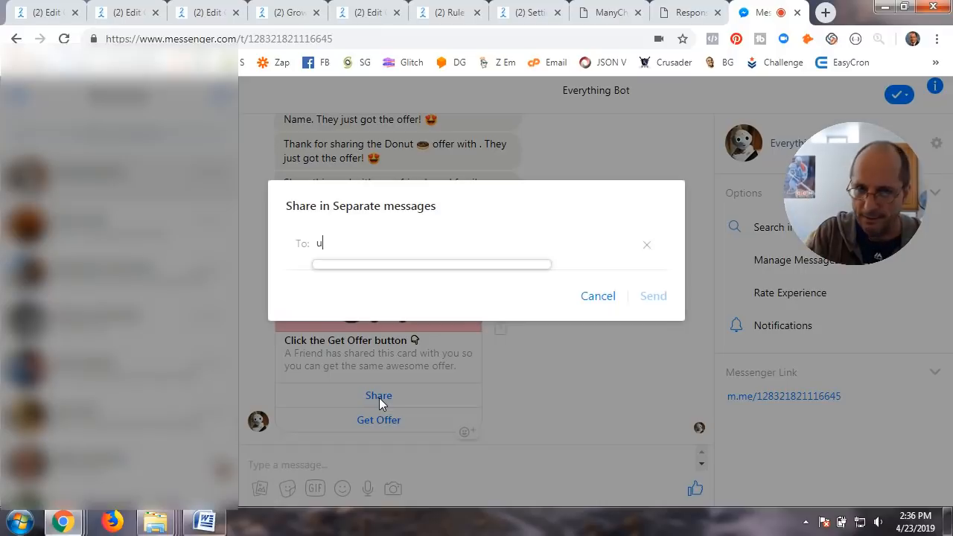
pyautogui.press('BackSpace')
pyautogui.write('cubinski')
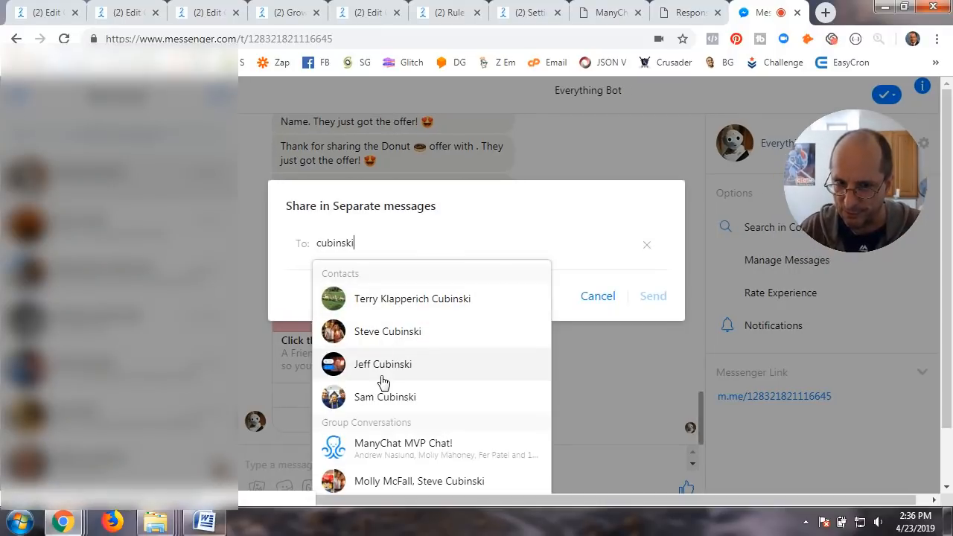
pyautogui.click(385, 365)
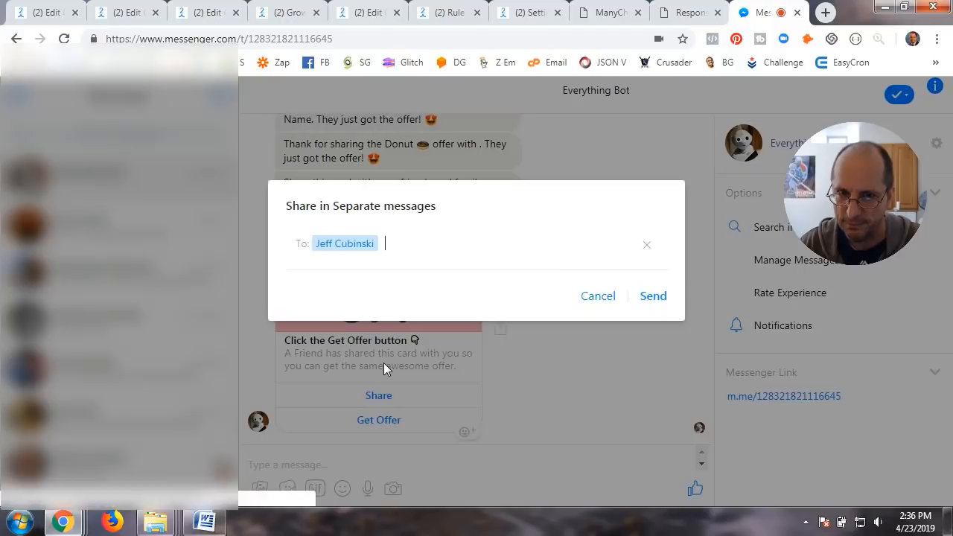
pyautogui.click(658, 299)
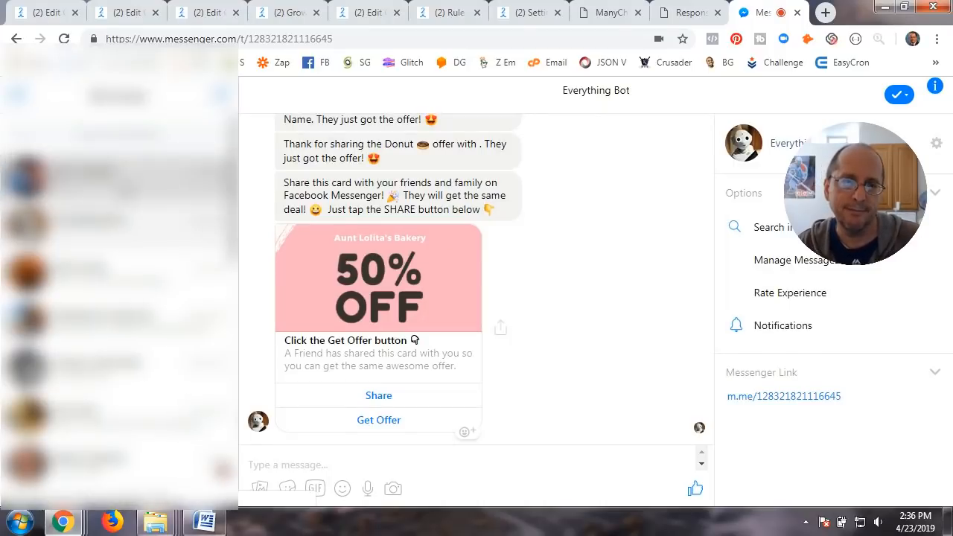
# Step: Get the offer from the newly shared card in the contact's conversation and read the bot's thank you message
pyautogui.click(123, 187)
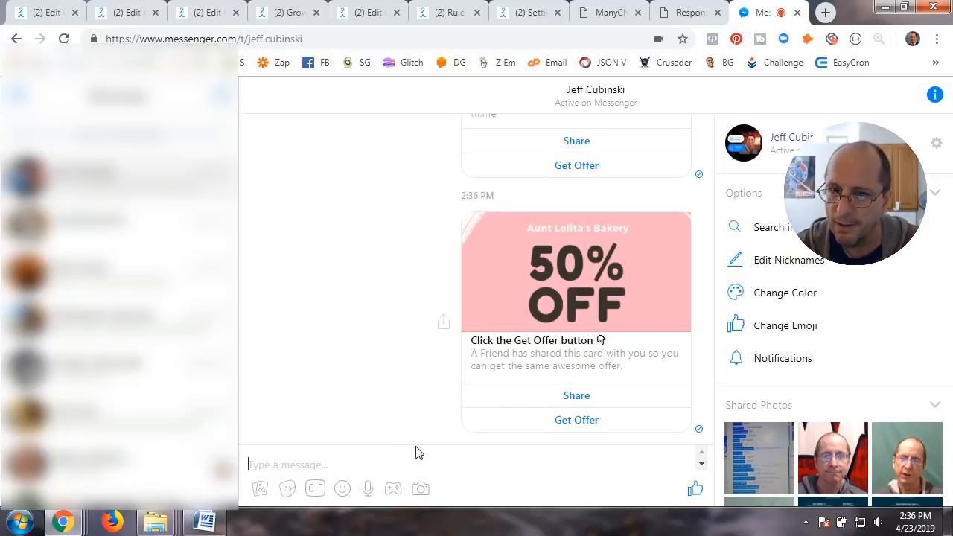
pyautogui.click(580, 421)
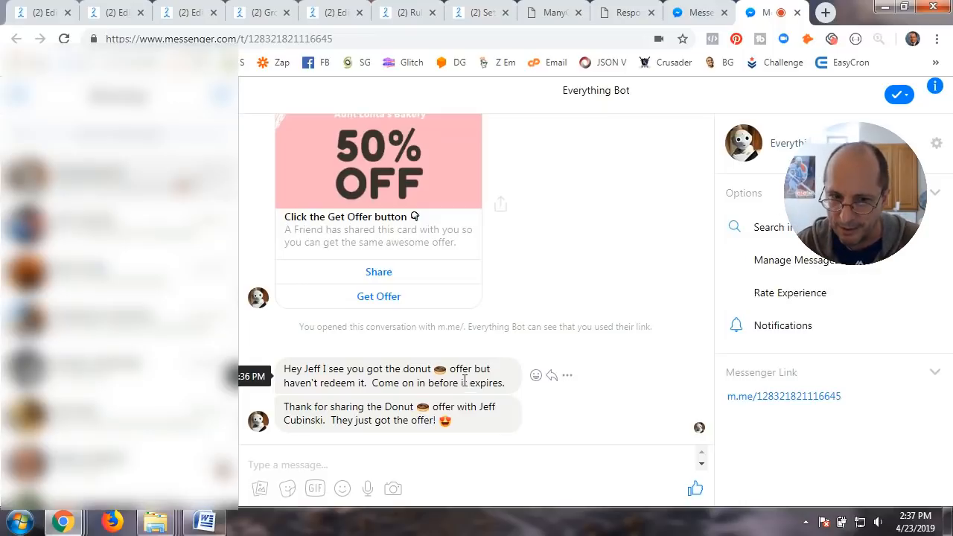
pyautogui.moveTo(286, 407); pyautogui.dragTo(476, 411)
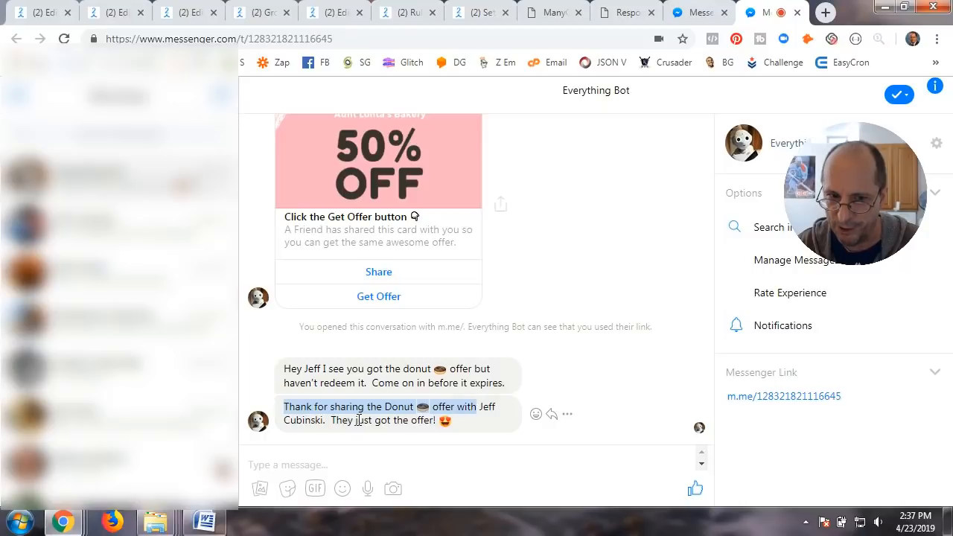
pyautogui.moveTo(328, 420); pyautogui.dragTo(432, 425)
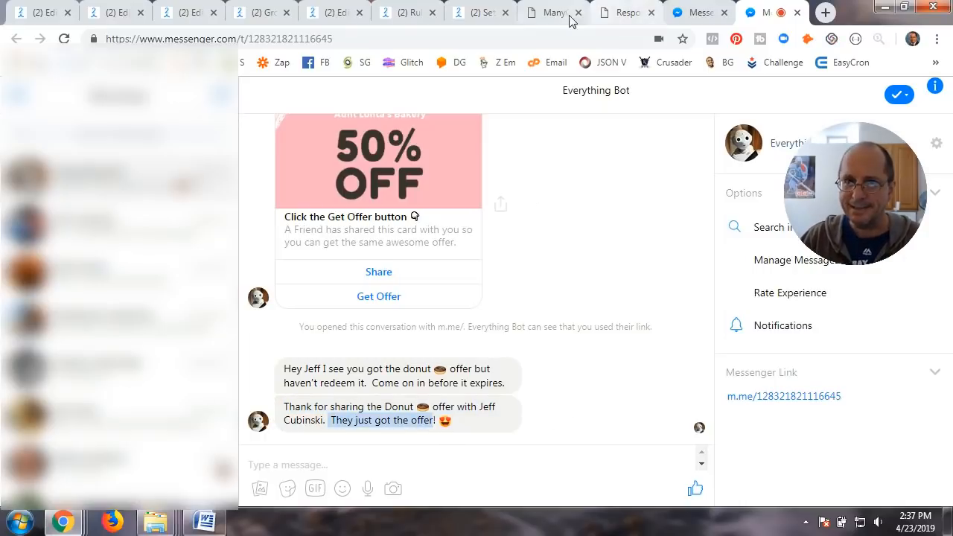
# Step: Review the Shared Card Activated rule and the sendContent request body in the share card thank you flow, then close the request
pyautogui.click(418, 23)
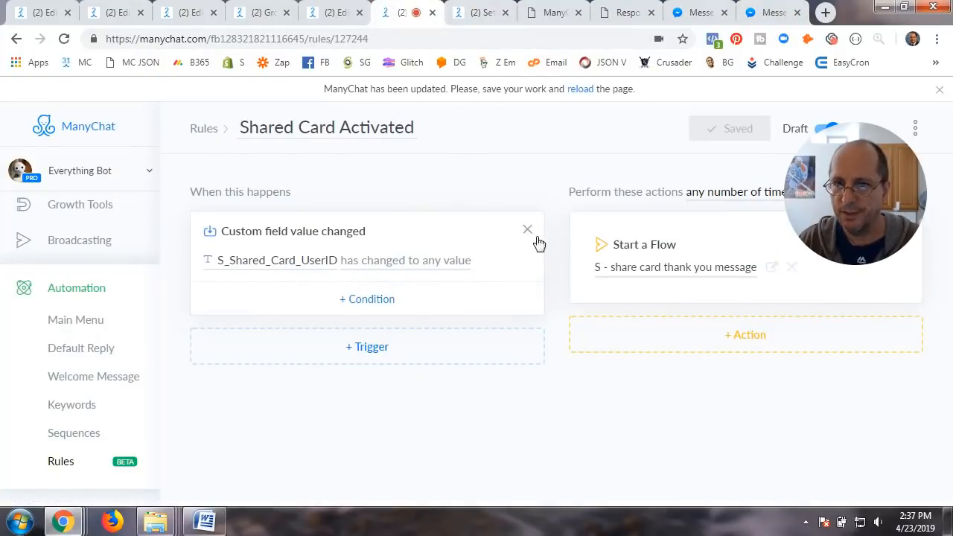
pyautogui.click(486, 22)
pyautogui.click(342, 18)
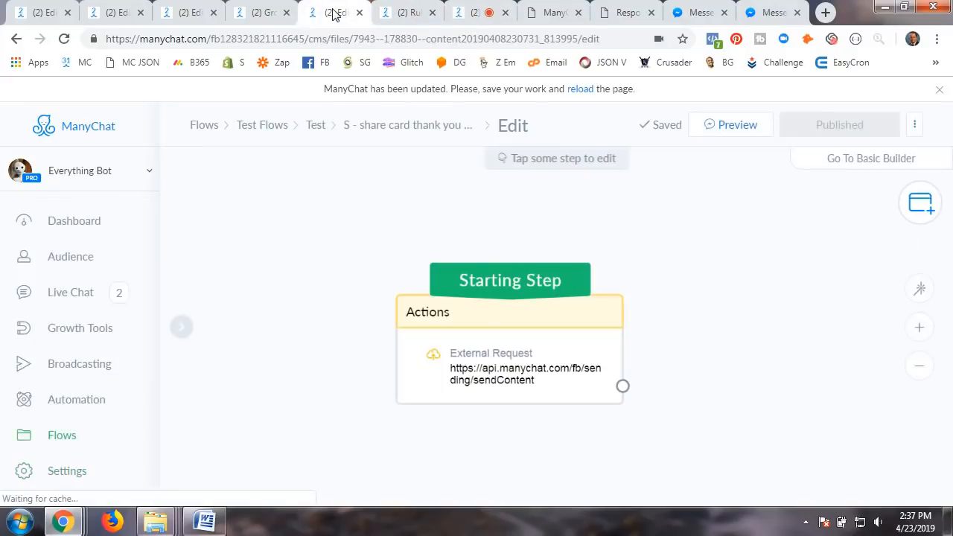
pyautogui.click(521, 361)
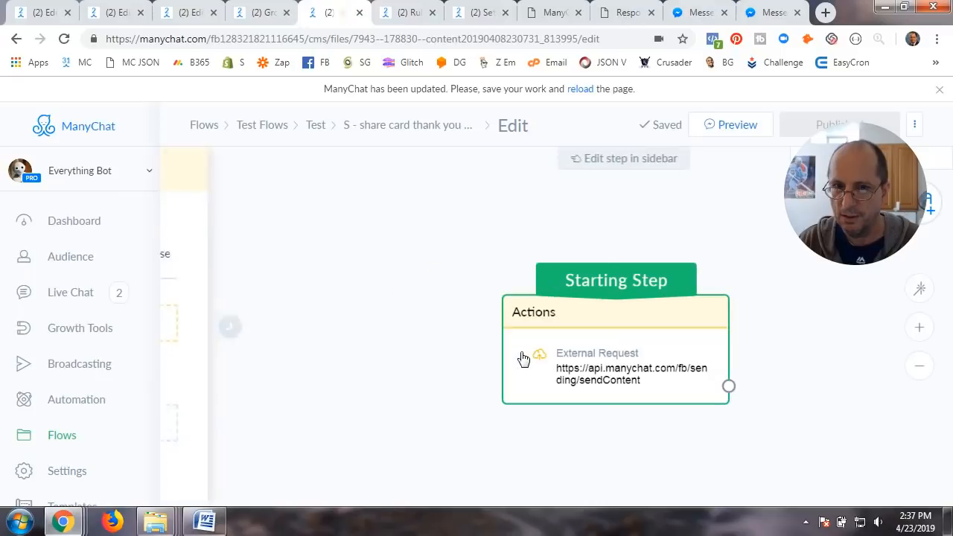
pyautogui.click(298, 256)
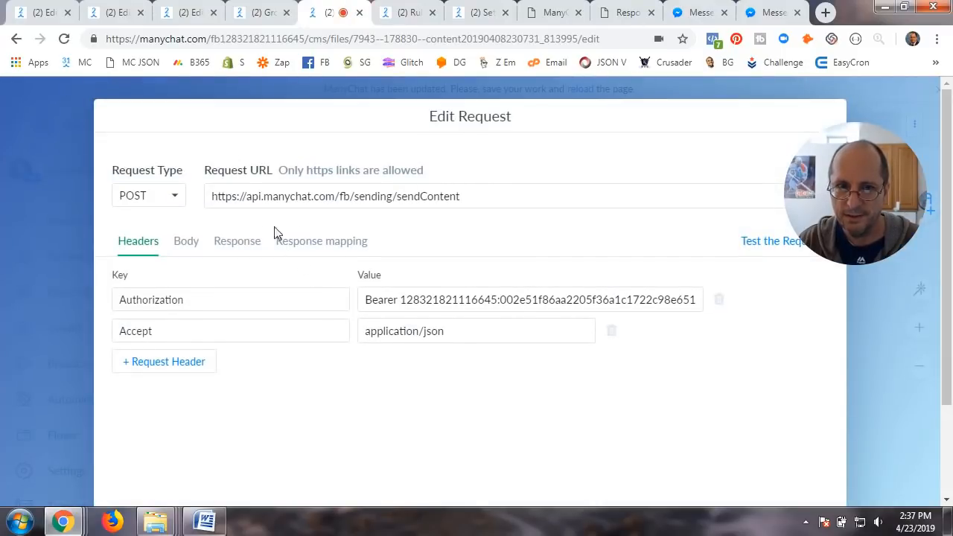
pyautogui.click(190, 244)
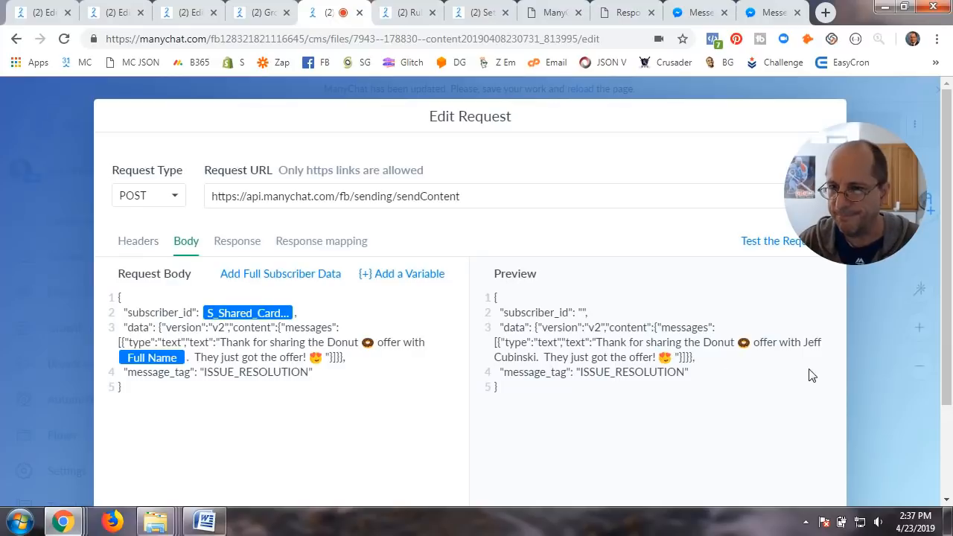
pyautogui.scroll(-3, 812, 379)
pyautogui.click(732, 458)
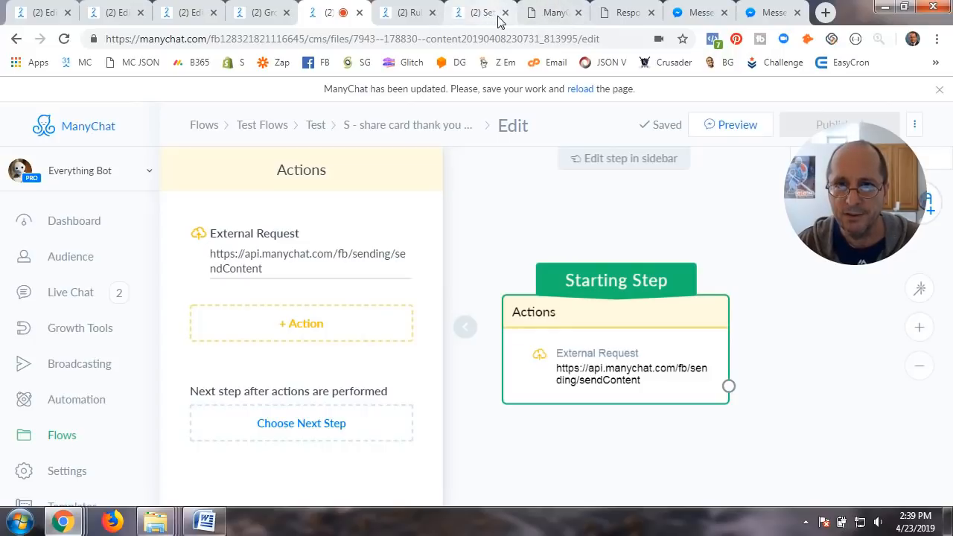
# Step: Look through the ManyChat API documentation from the sendContent parameters to the sendFlow endpoint
pyautogui.click(618, 21)
pyautogui.click(560, 21)
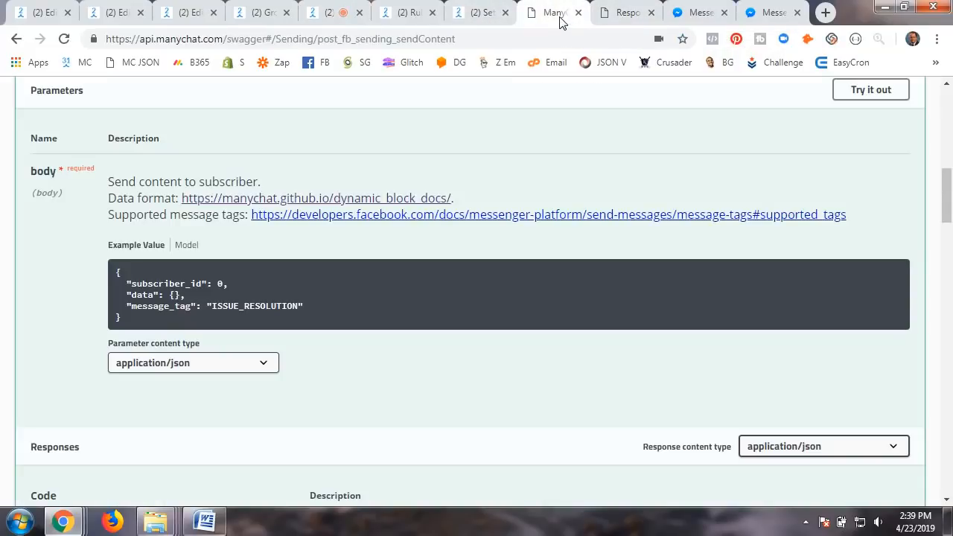
pyautogui.scroll(-8, 391, 289)
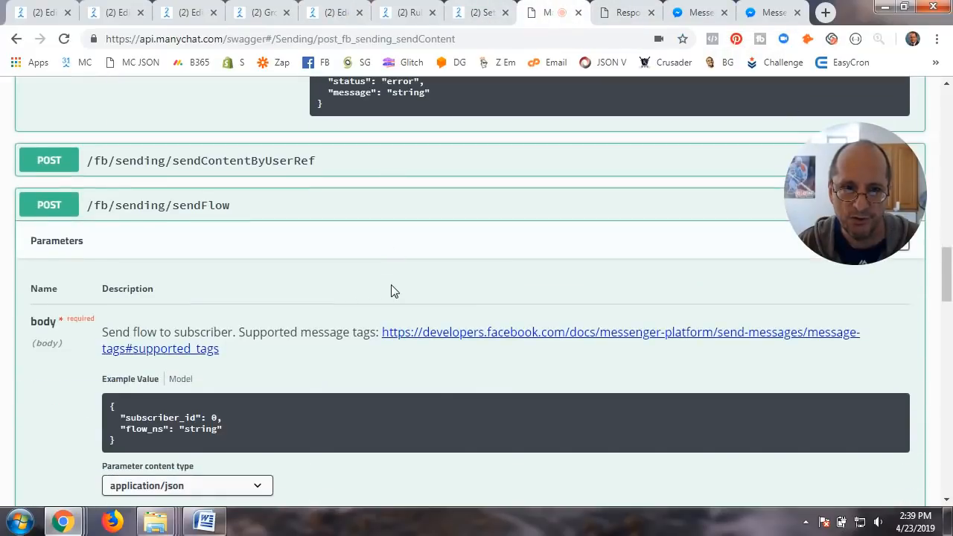